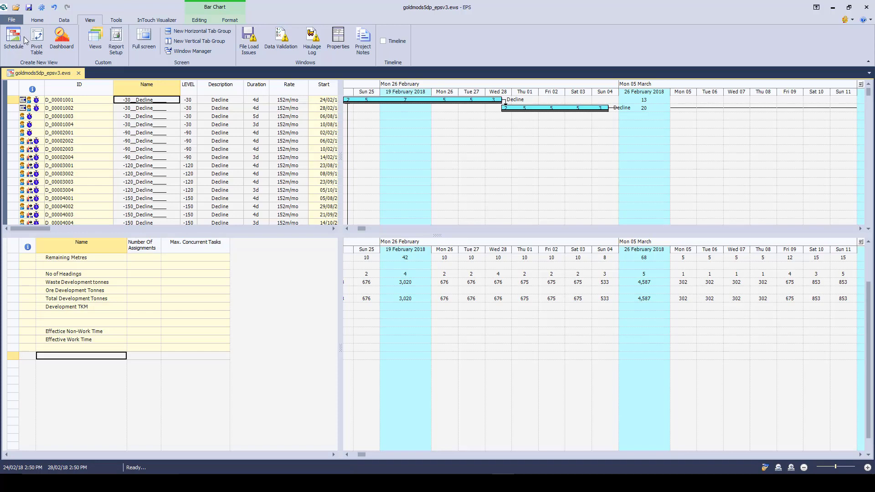
pyautogui.click(37, 20)
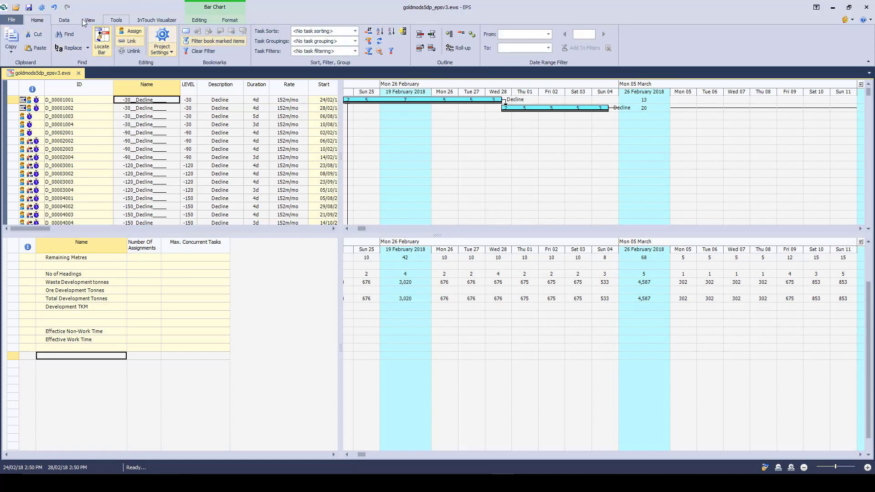
pyautogui.click(65, 20)
pyautogui.click(96, 20)
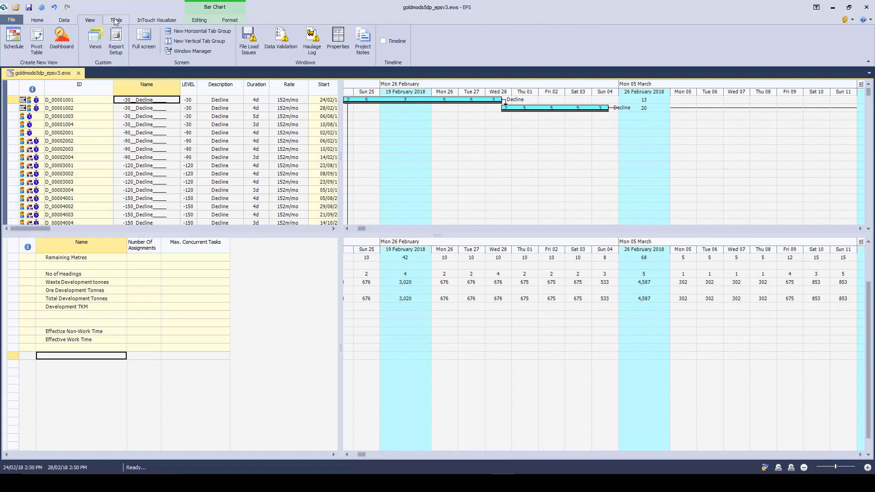
pyautogui.click(116, 20)
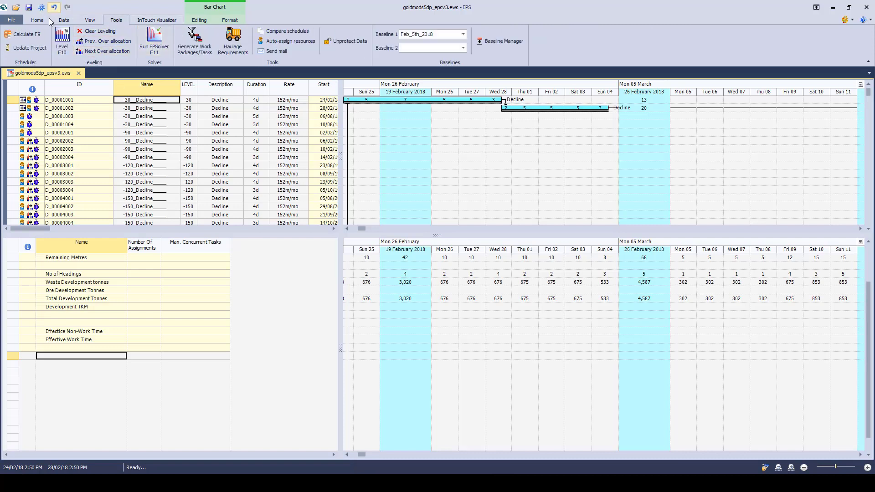
# Step: Open three additional schedule windows for the project and check each of the four open windows
pyautogui.click(90, 20)
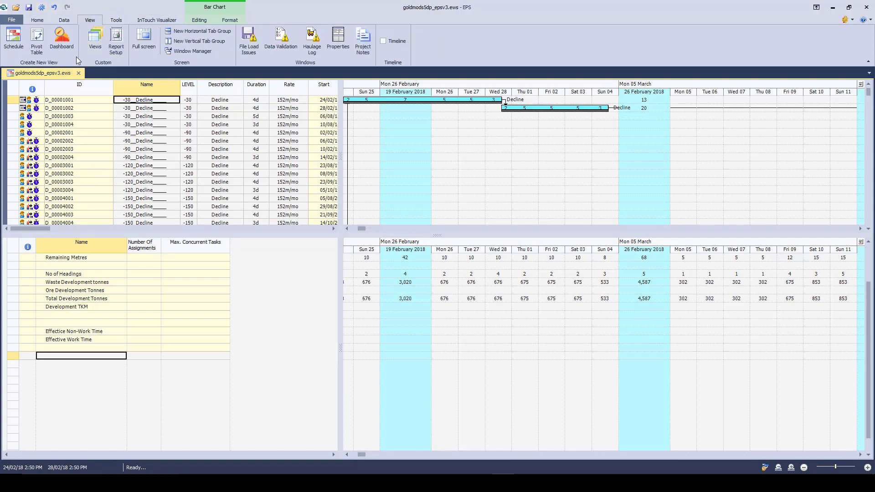
pyautogui.click(13, 47)
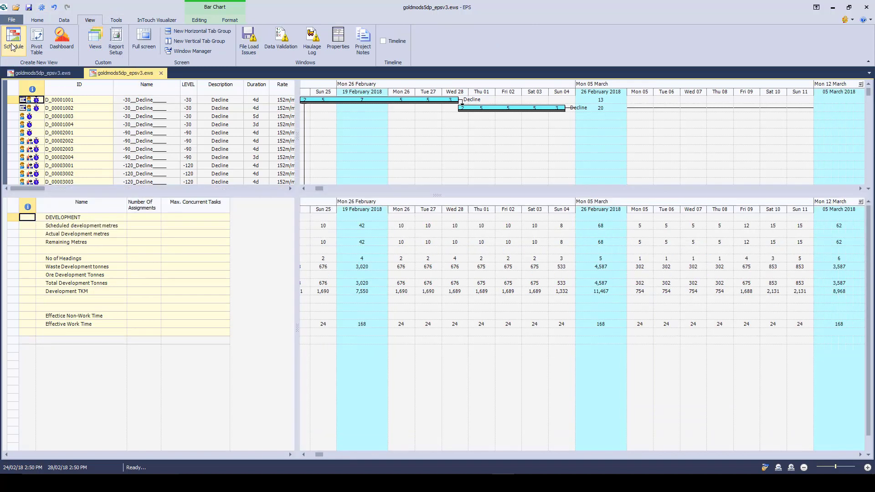
pyautogui.click(13, 47)
pyautogui.click(12, 47)
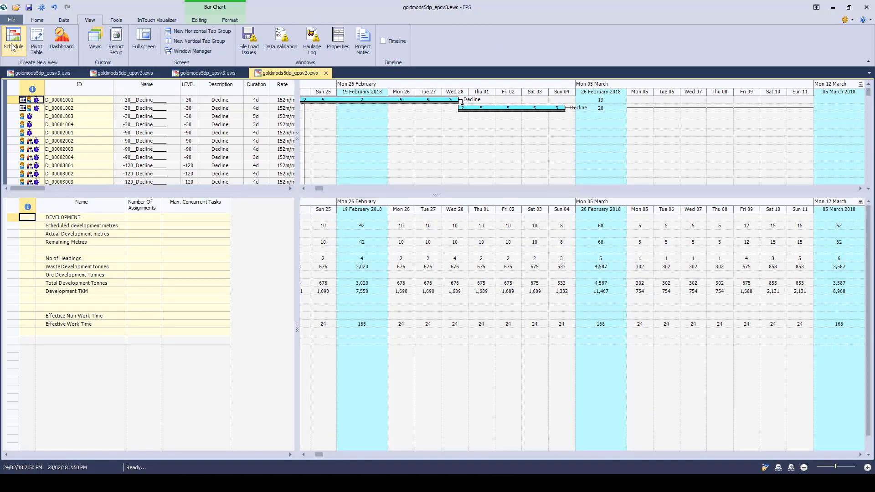
pyautogui.click(37, 73)
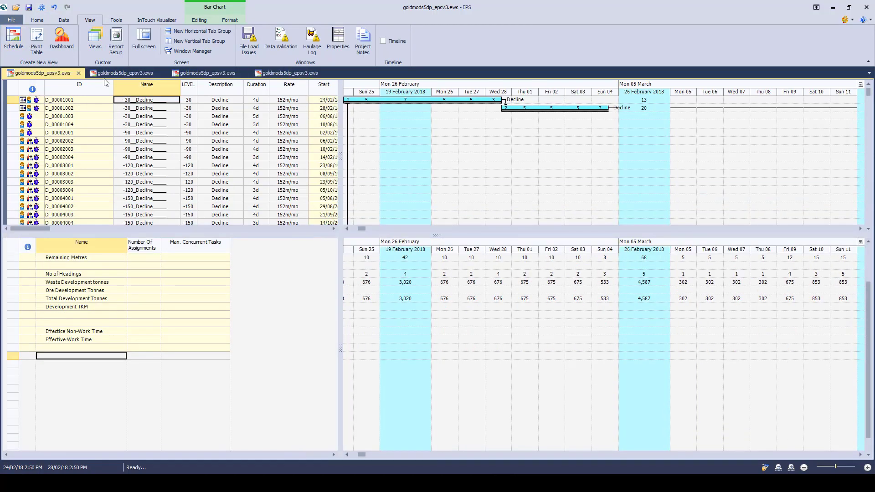
pyautogui.click(120, 74)
pyautogui.click(207, 74)
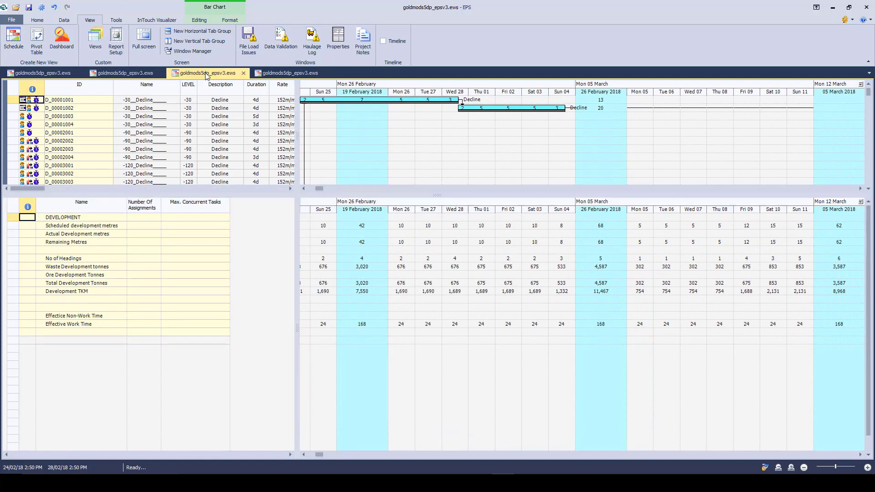
pyautogui.click(281, 74)
# Step: Apply the Bogging and Blasting custom view to the second schedule window
pyautogui.click(138, 74)
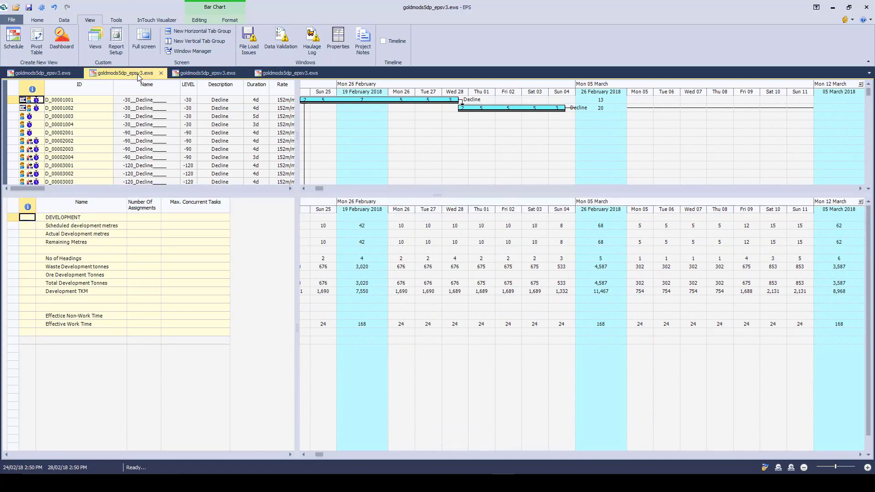
pyautogui.click(95, 41)
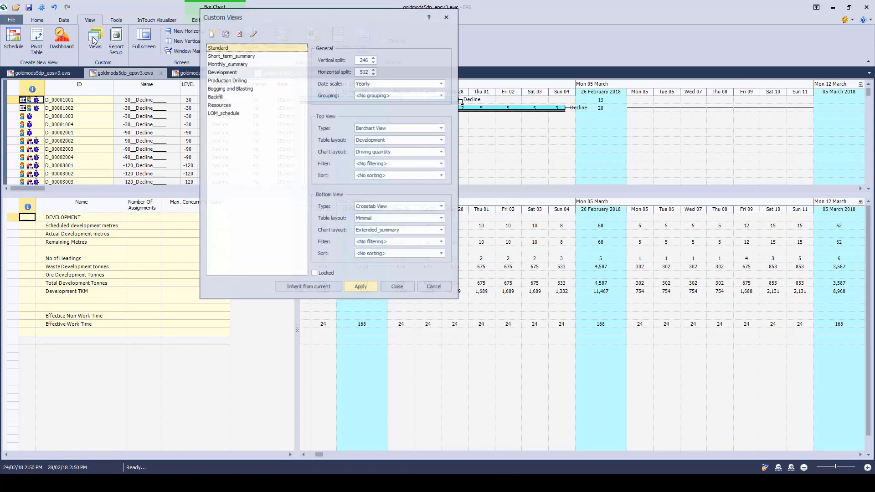
pyautogui.click(232, 90)
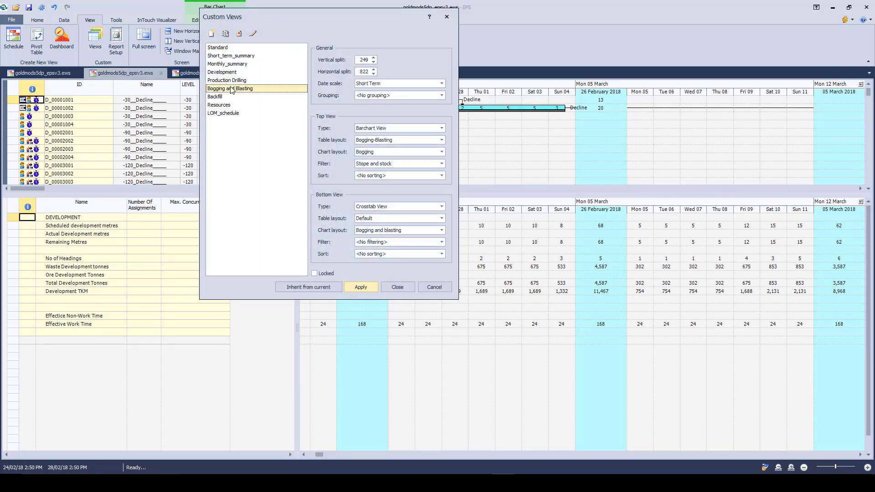
pyautogui.click(360, 286)
pyautogui.click(398, 287)
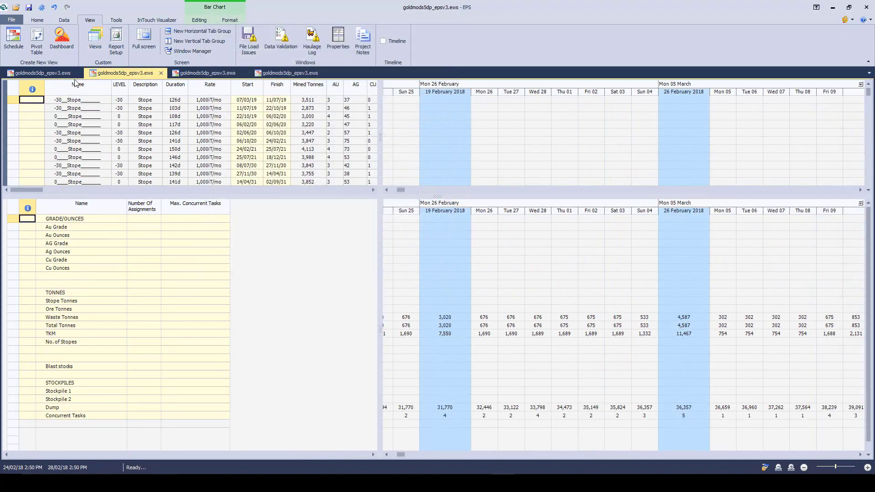
# Step: Locate the chart bar of the first listed stope task in the second schedule window
pyautogui.click(52, 73)
pyautogui.click(121, 74)
pyautogui.click(184, 99)
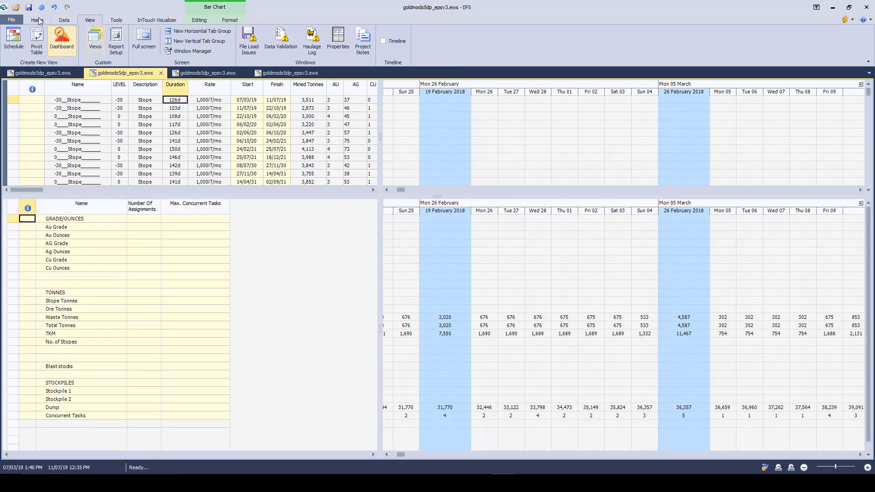
pyautogui.click(37, 20)
pyautogui.click(101, 42)
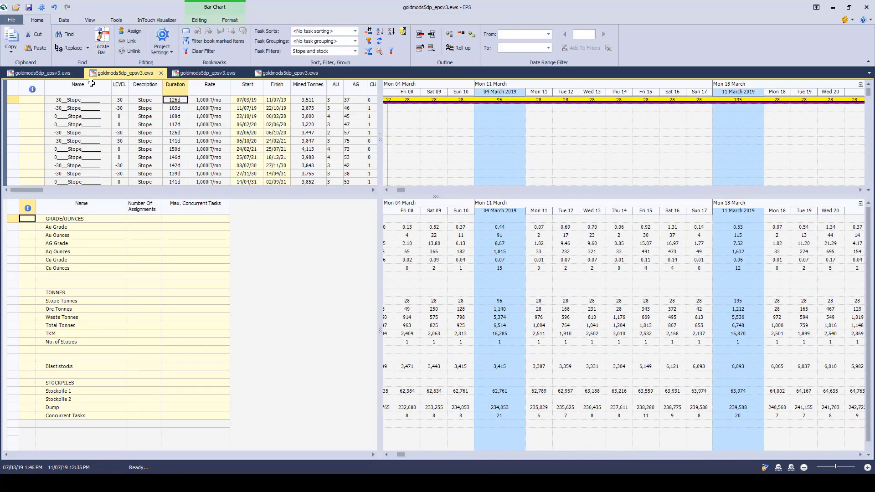
# Step: Compare the decline development schedule in the first window with the stope schedule in the second window
pyautogui.click(62, 75)
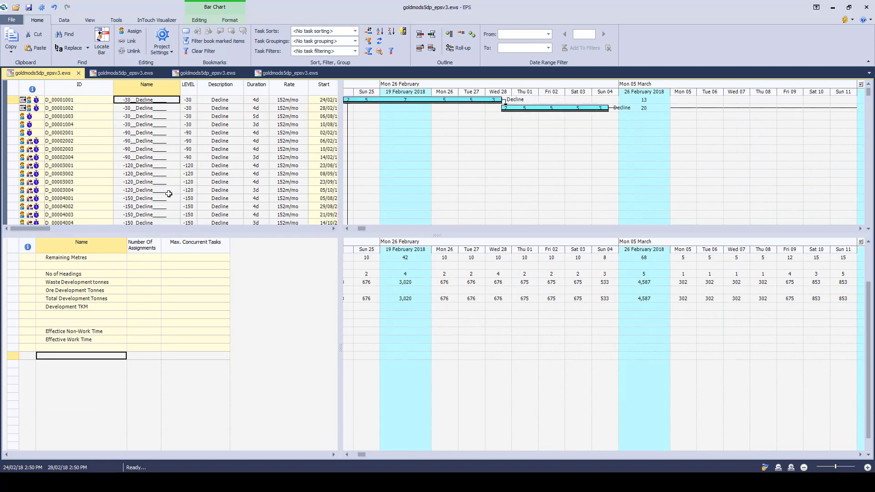
pyautogui.click(122, 72)
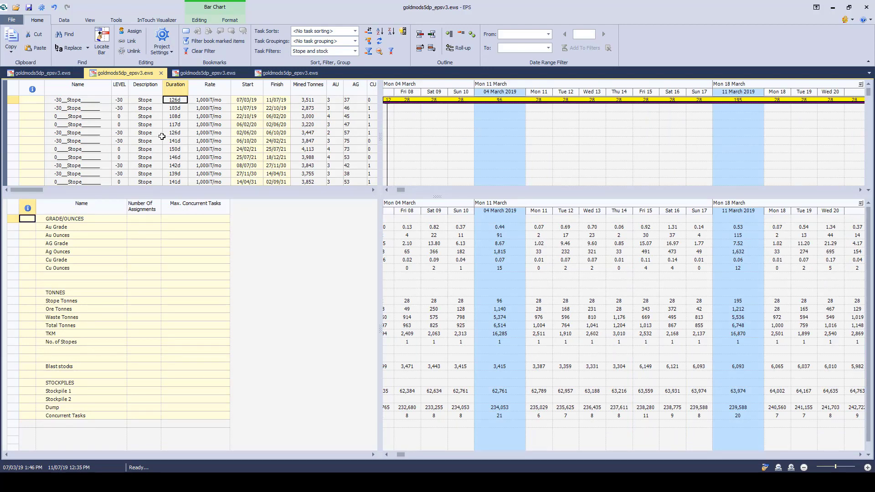
pyautogui.click(201, 141)
pyautogui.scroll(-5, 201, 141)
pyautogui.scroll(5, 202, 141)
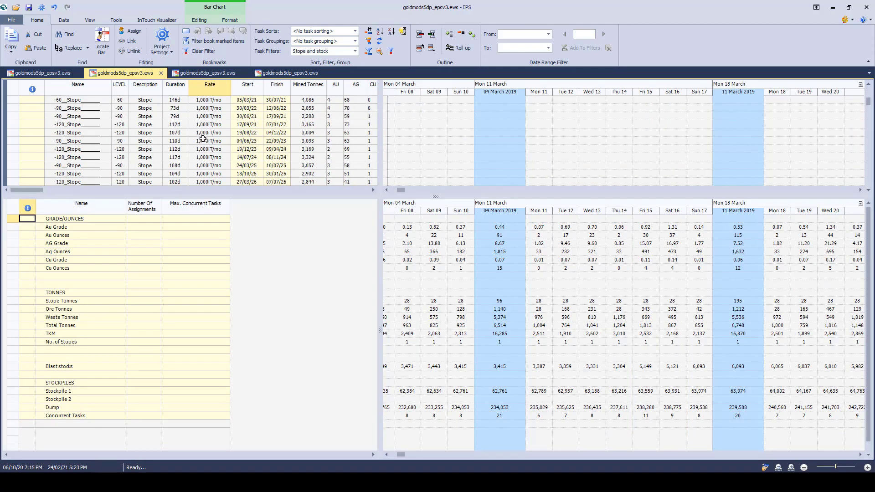
pyautogui.click(207, 72)
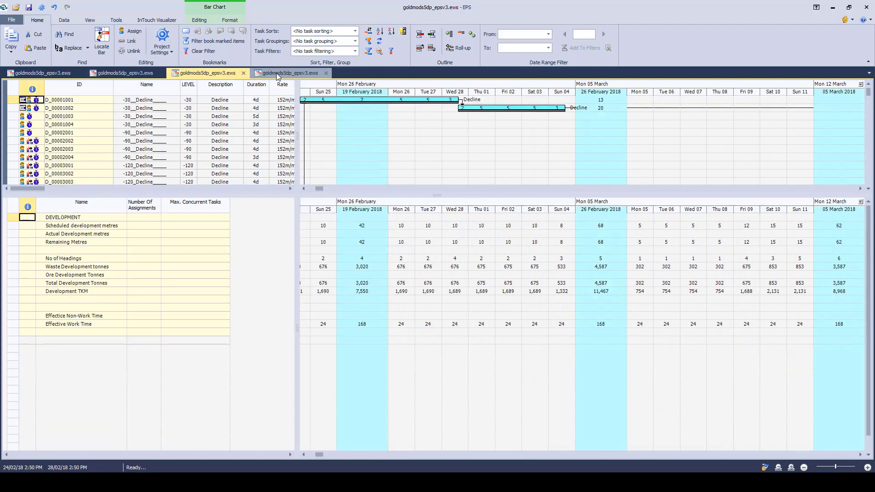
pyautogui.click(122, 72)
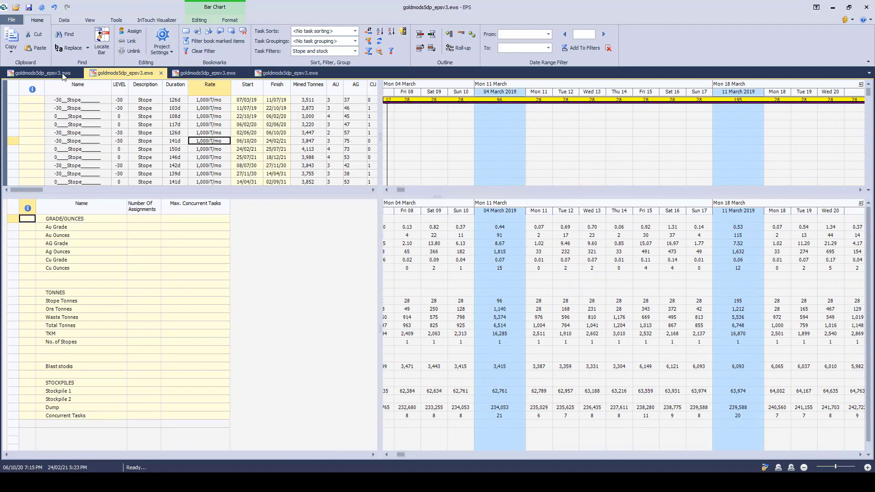
pyautogui.click(43, 73)
pyautogui.click(123, 73)
# Step: Close the two extra schedule windows that still show the development layout and return to the first window
pyautogui.click(243, 73)
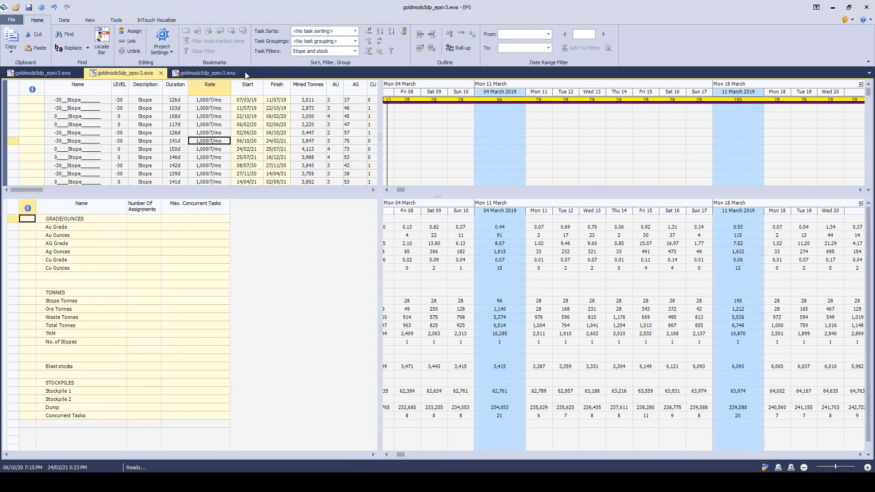
pyautogui.click(244, 73)
pyautogui.click(61, 74)
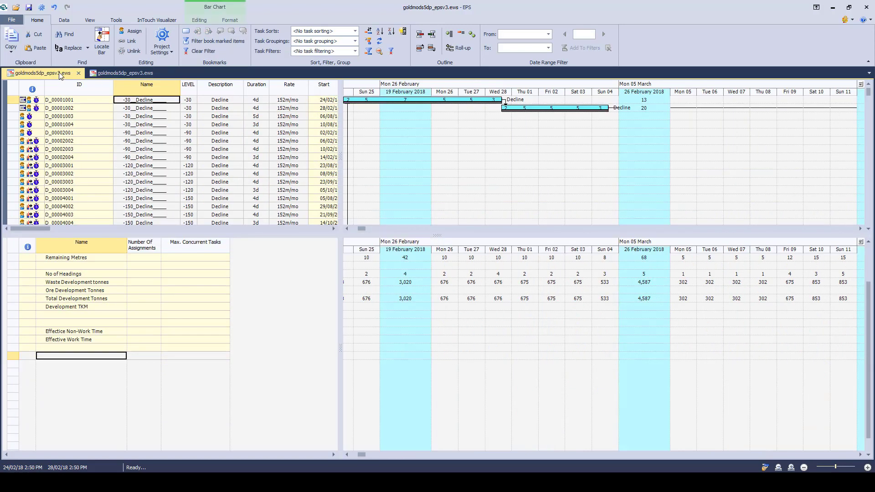
# Step: Move the decline schedule window to a new horizontal tab group and enlarge its bottom pane and its task table
pyautogui.click(89, 21)
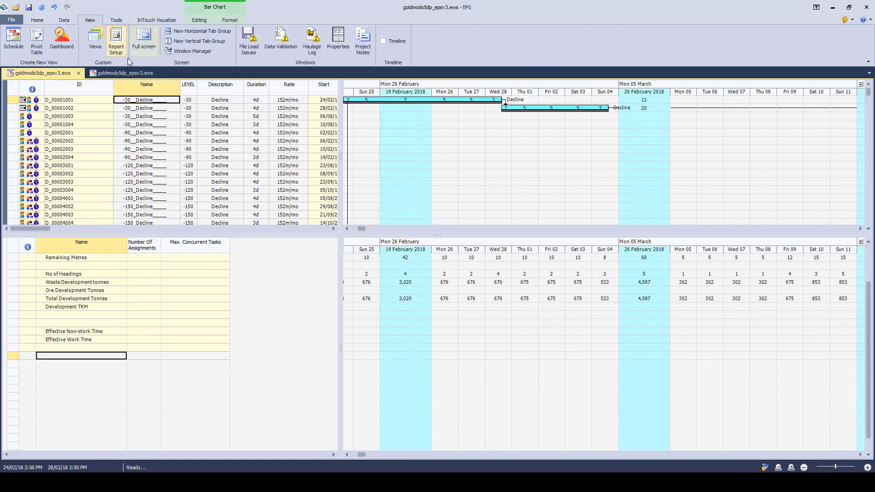
pyautogui.click(186, 32)
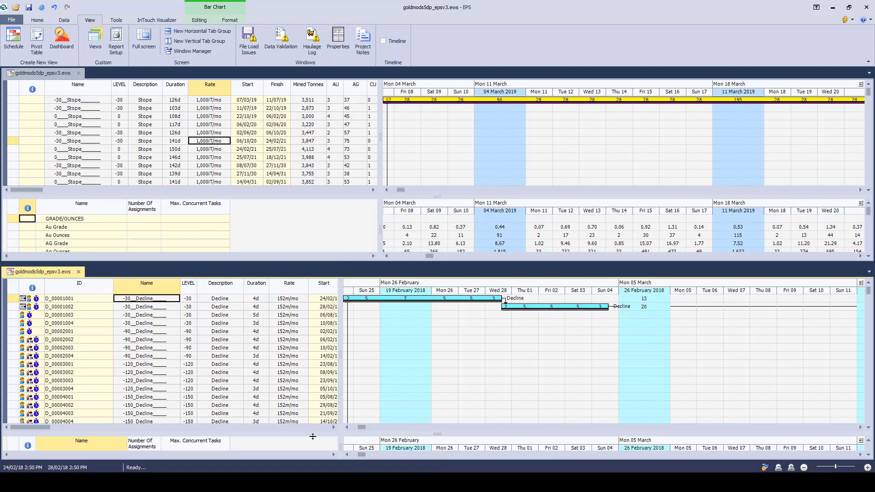
pyautogui.moveTo(307, 432); pyautogui.dragTo(307, 378)
pyautogui.moveTo(341, 337); pyautogui.dragTo(386, 337)
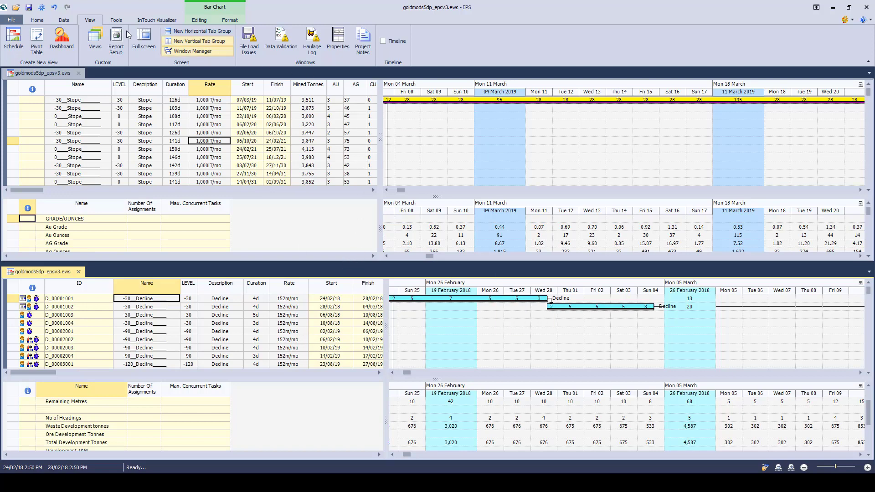
# Step: Move the decline schedule window to a new vertical tab group beside the stope schedule and close it
pyautogui.click(180, 42)
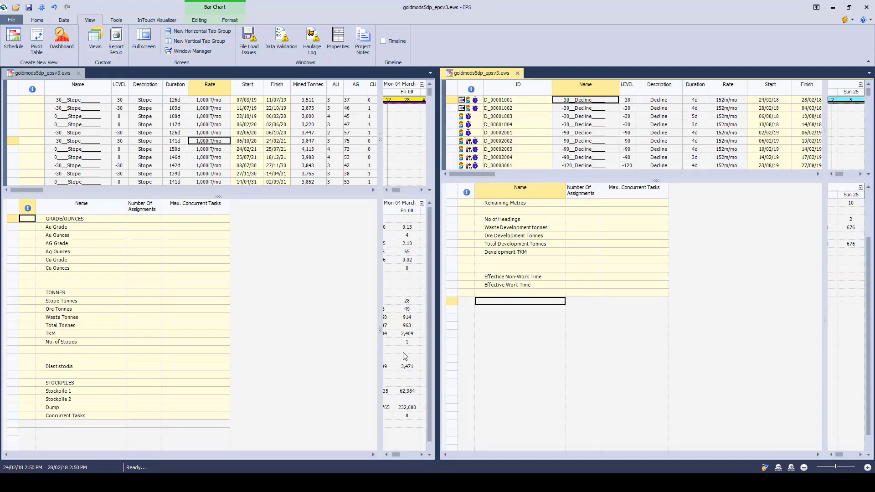
pyautogui.click(517, 73)
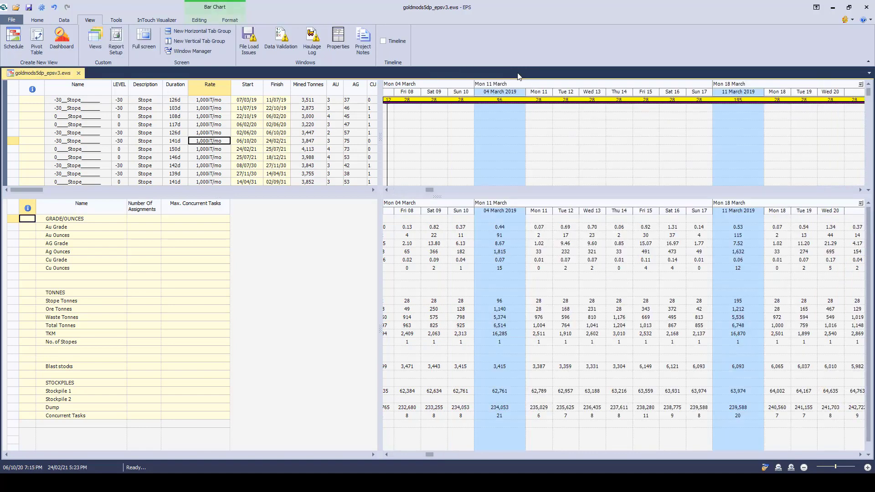
# Step: Enlarge the top pane of the stope schedule and switch the bottom pane from crosstab to Task Bar Chart
pyautogui.click(363, 193)
pyautogui.moveTo(363, 202); pyautogui.dragTo(363, 267)
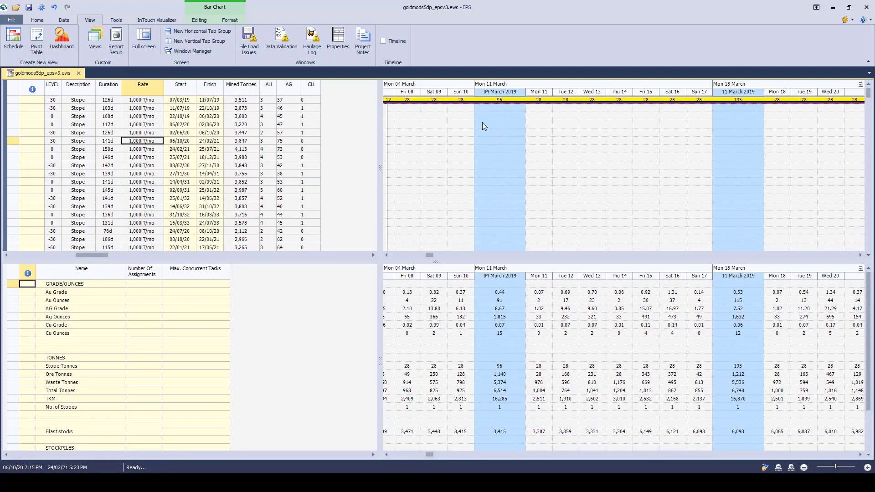
pyautogui.rightClick(472, 317)
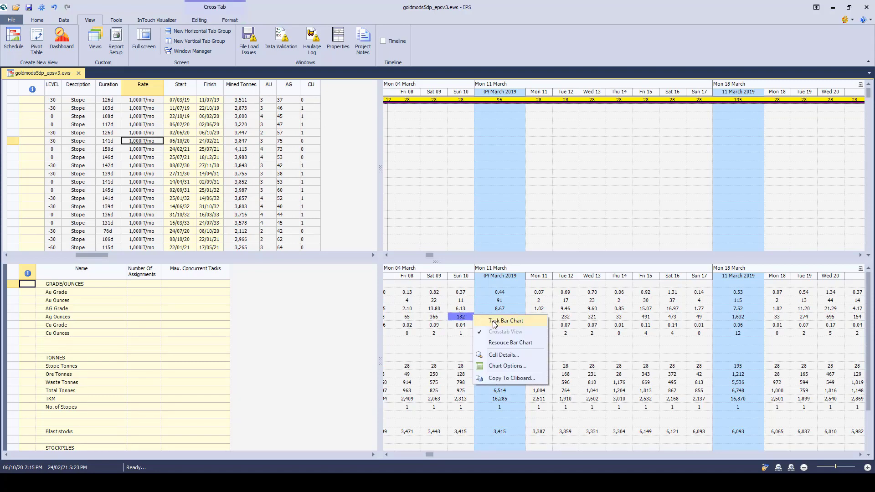
pyautogui.click(495, 321)
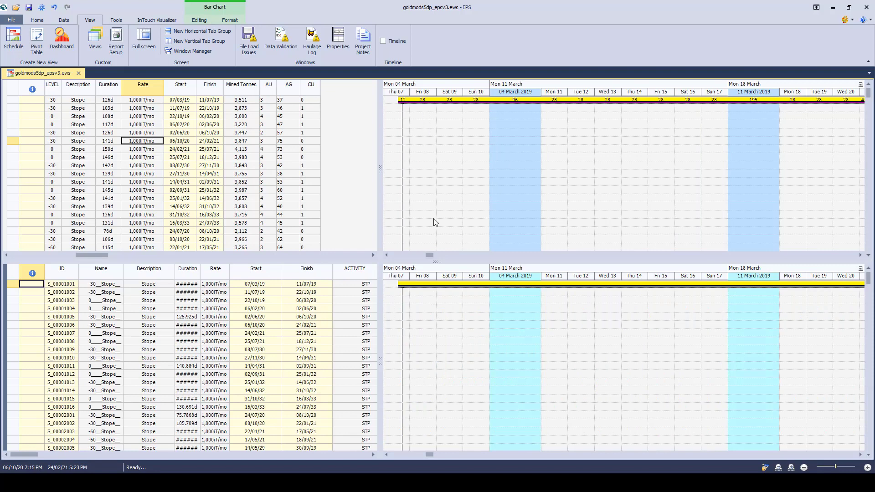
# Step: Enlarge the bottom pane and browse its stope tasks and their bars forward to late March 2020
pyautogui.moveTo(394, 260); pyautogui.dragTo(394, 190)
pyautogui.click(264, 252)
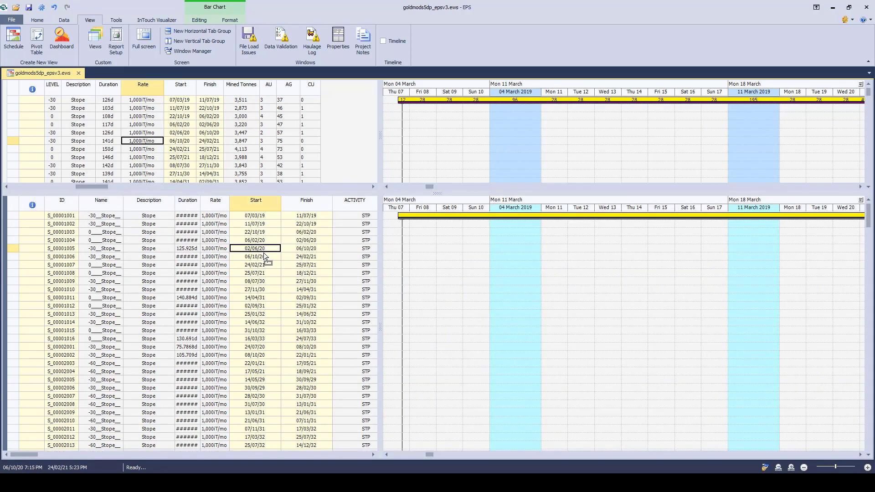
pyautogui.scroll(-4, 258, 288)
pyautogui.scroll(-20, 259, 287)
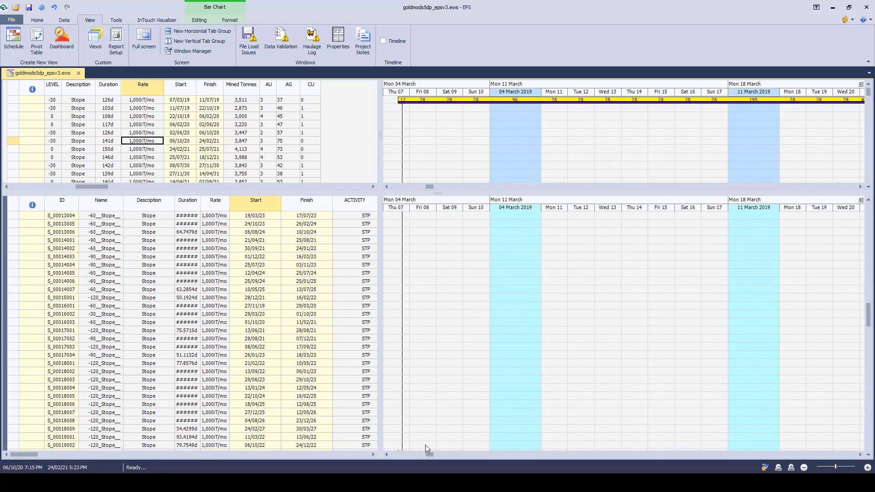
pyautogui.moveTo(431, 454); pyautogui.dragTo(459, 455)
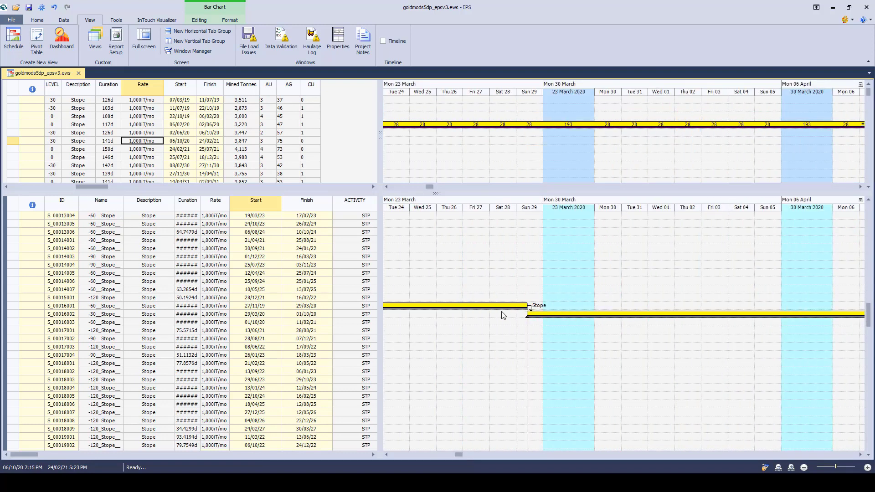
# Step: Switch the bottom pane back to Crosstab View
pyautogui.rightClick(433, 252)
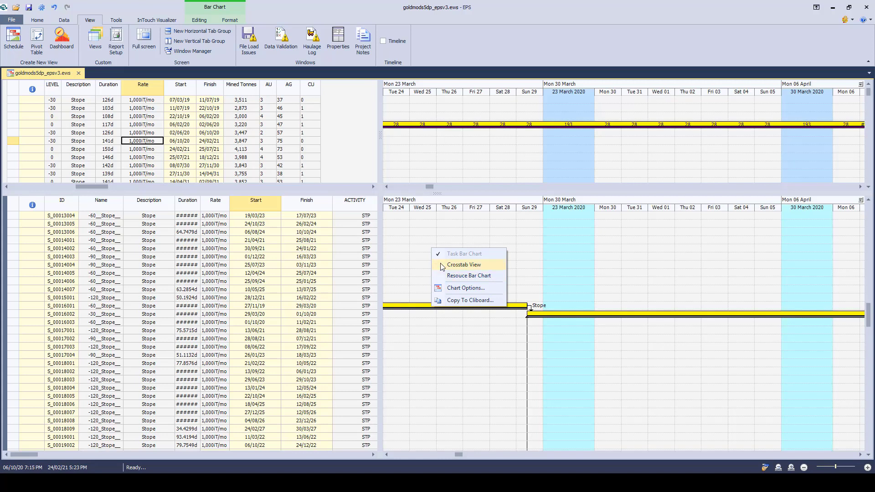
pyautogui.click(463, 265)
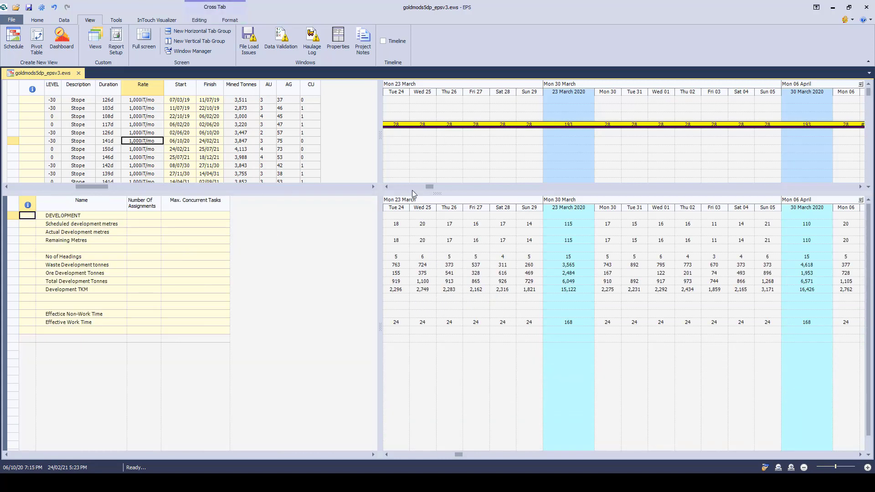
# Step: Apply the Development custom view to the schedule window
pyautogui.click(98, 42)
pyautogui.click(222, 72)
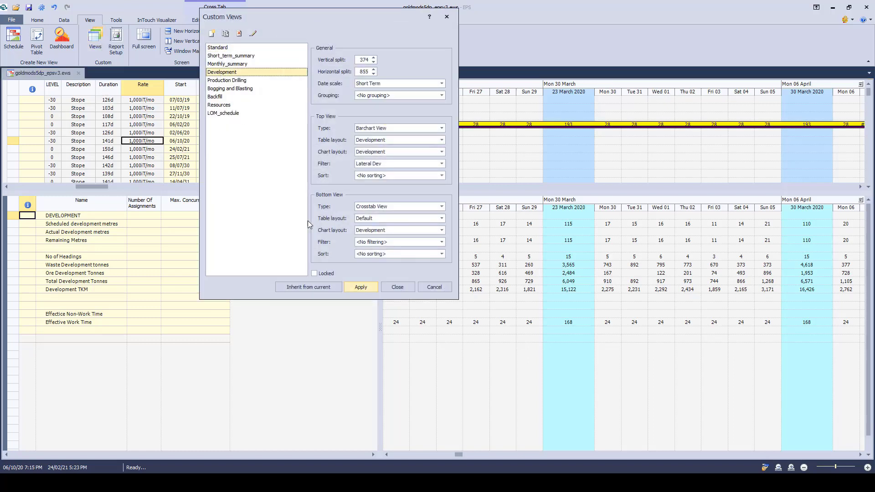
pyautogui.click(360, 287)
pyautogui.click(397, 287)
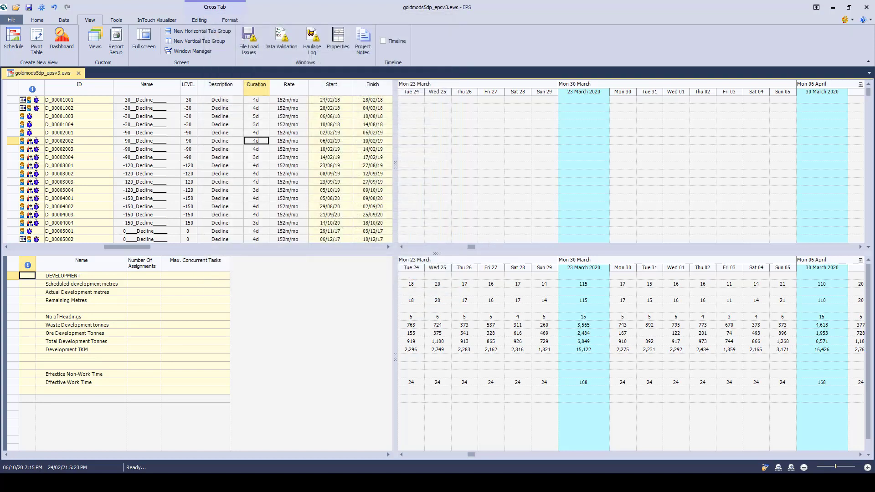
# Step: Switch to the PowerPoint slide show, advance it to the Dashboard bullet, and return to the EPS schedule
pyautogui.moveTo(325, 482)
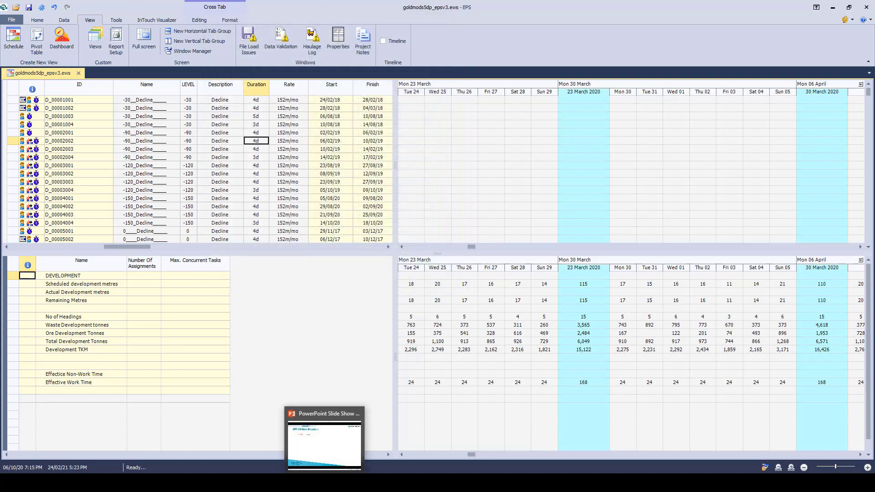
pyautogui.click(324, 442)
pyautogui.click(268, 266)
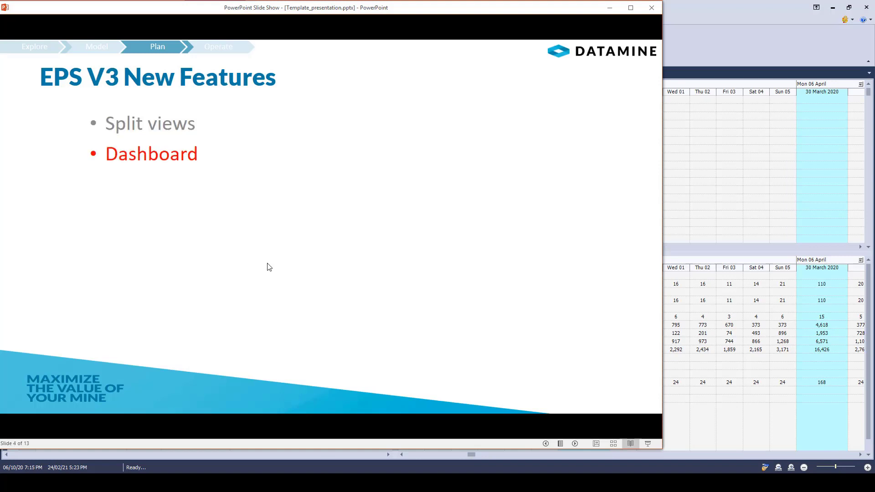
pyautogui.click(610, 8)
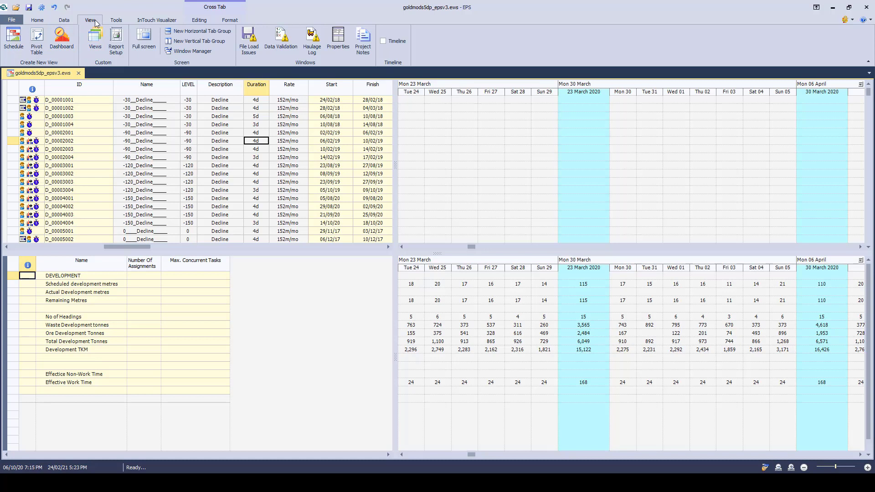
# Step: Open a dashboard view and add a new dashboard item, placing it over the middle of the upper two charts
pyautogui.click(63, 43)
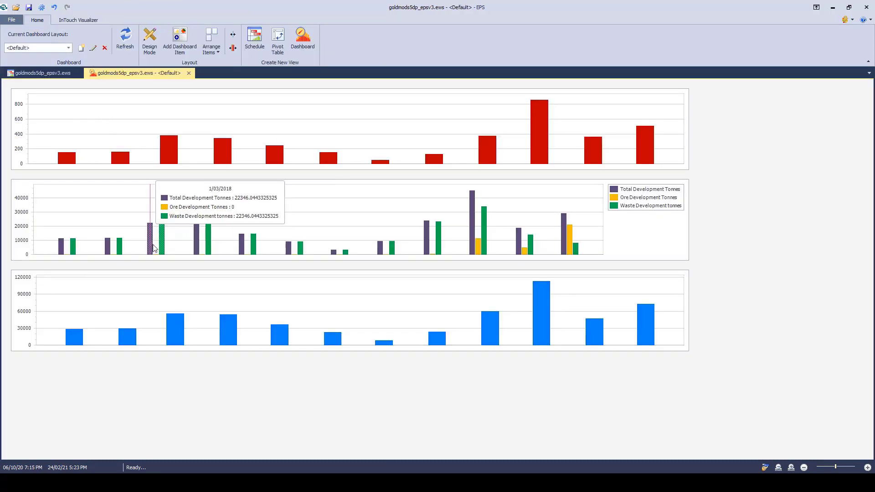
pyautogui.moveTo(445, 340)
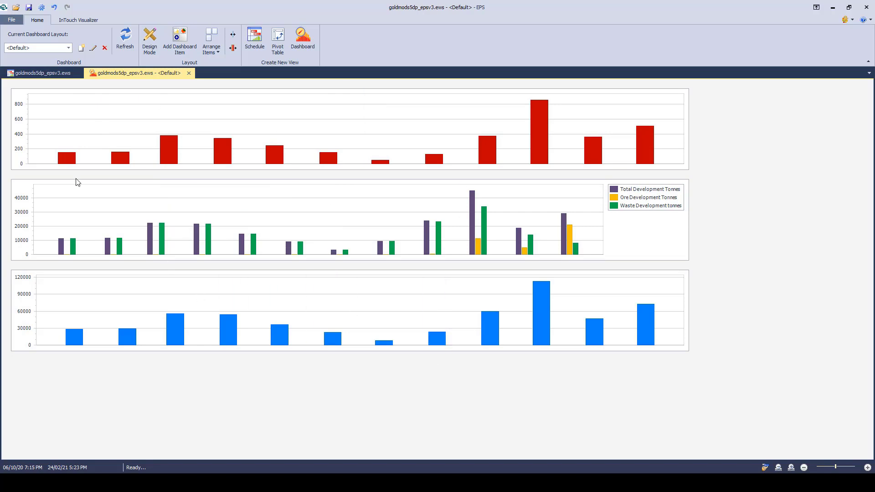
pyautogui.click(182, 43)
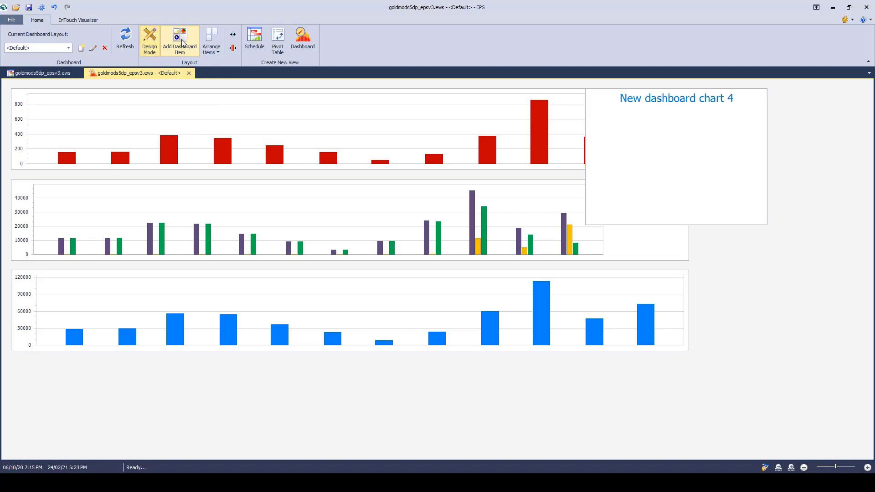
pyautogui.moveTo(666, 149); pyautogui.dragTo(299, 234)
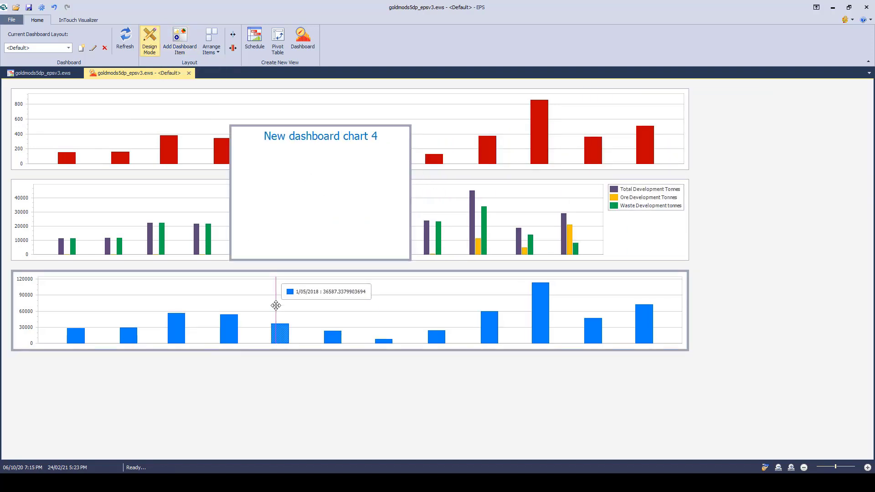
# Step: Edit the new dashboard item, titling it Tonnes and keeping Bar as its chart type
pyautogui.rightClick(321, 169)
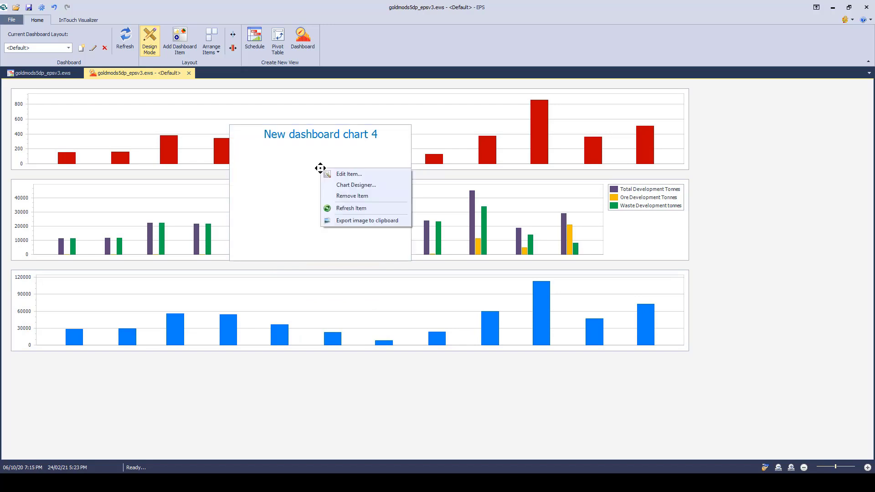
pyautogui.click(349, 175)
pyautogui.moveTo(277, 56); pyautogui.dragTo(164, 59)
pyautogui.write('Tonnes')
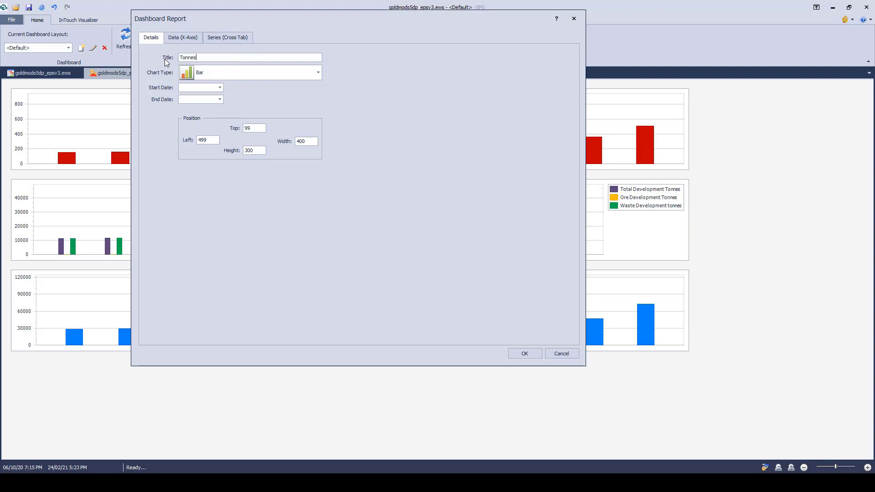
pyautogui.click(318, 73)
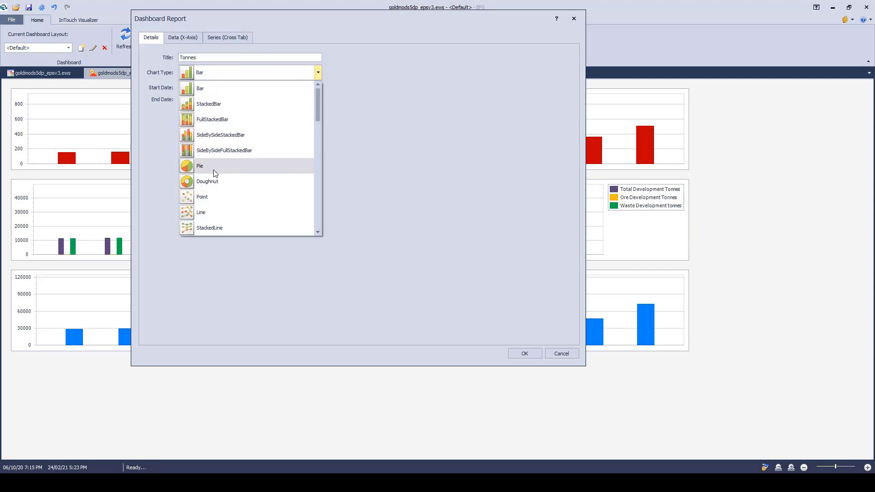
pyautogui.click(362, 101)
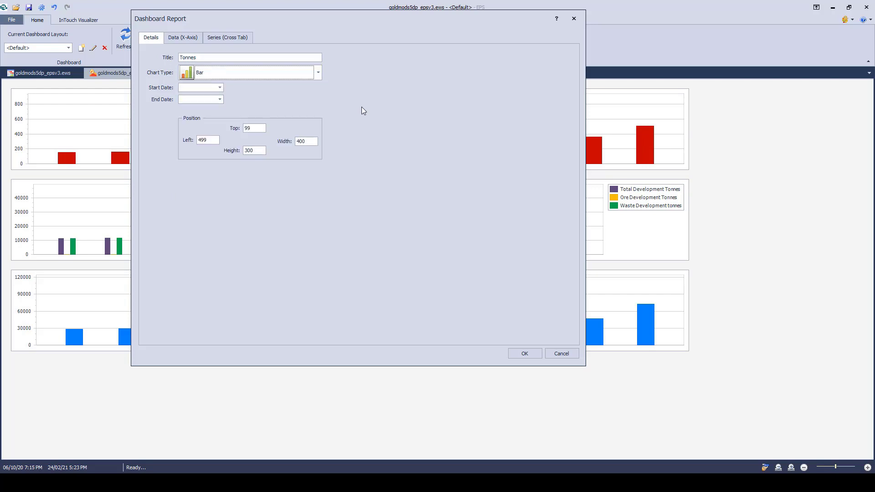
# Step: Set the Tonnes chart's start date to 5/02/2018 and its end date to 31/12/2018
pyautogui.click(219, 88)
pyautogui.click(192, 145)
pyautogui.click(220, 99)
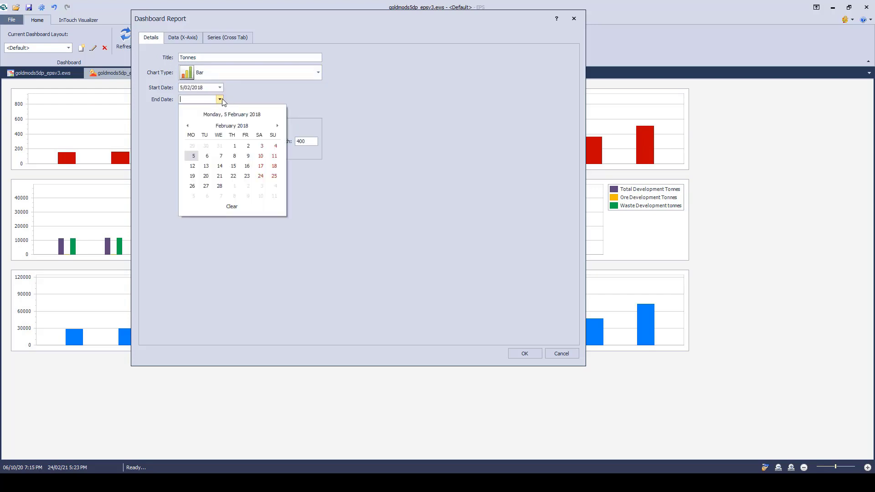
pyautogui.click(232, 126)
pyautogui.click(267, 190)
pyautogui.click(190, 195)
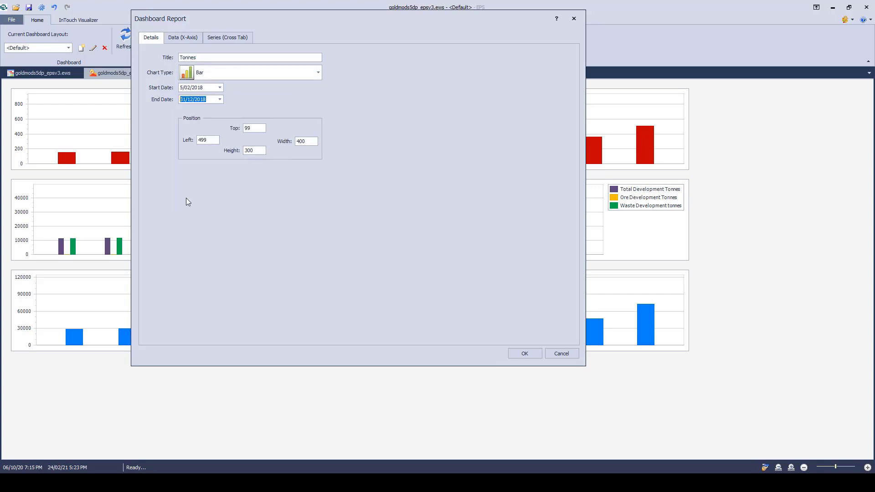
# Step: Set the x-axis data of the Tonnes chart to a period unit of Months by date
pyautogui.click(188, 39)
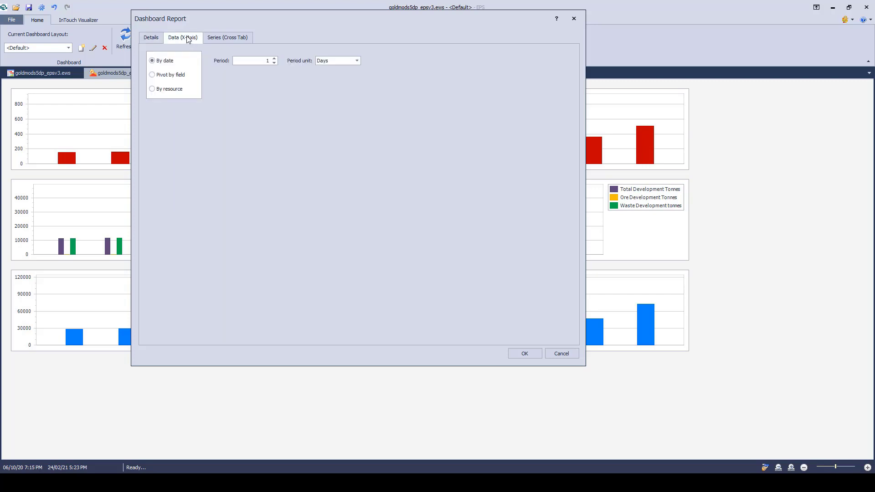
pyautogui.click(357, 61)
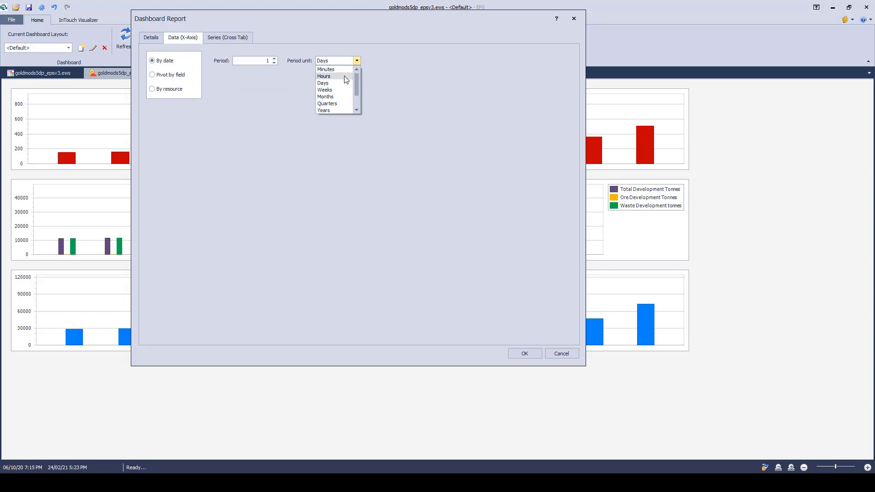
pyautogui.click(332, 97)
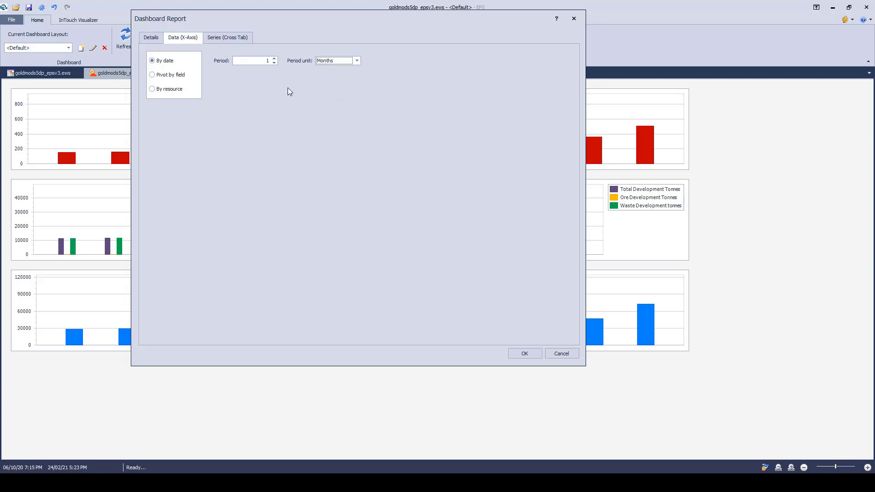
# Step: Add the Mined Tonnes field as the chart's only task data series and accept the report settings
pyautogui.click(230, 38)
pyautogui.click(197, 73)
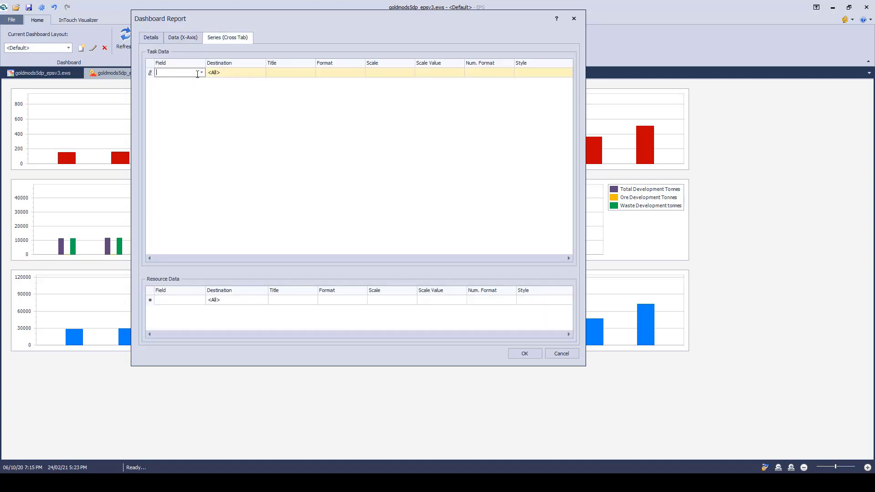
pyautogui.click(202, 73)
pyautogui.write('Mined Tonnes')
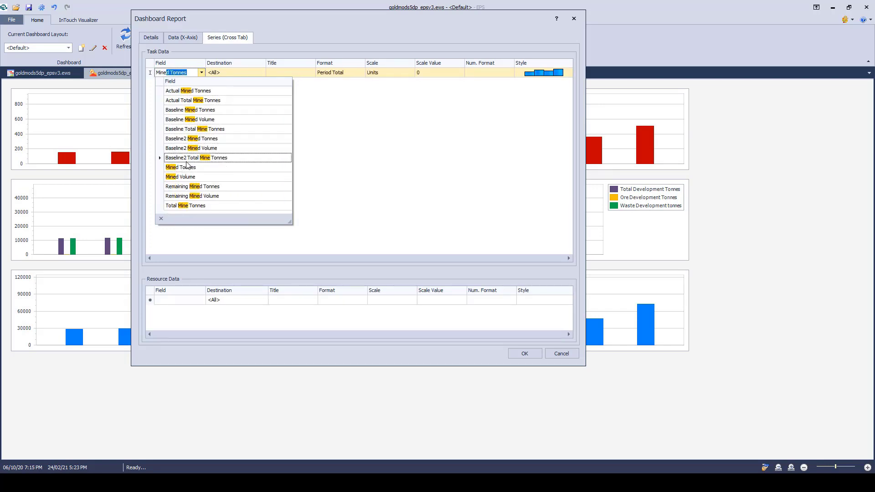
pyautogui.click(186, 167)
pyautogui.click(185, 82)
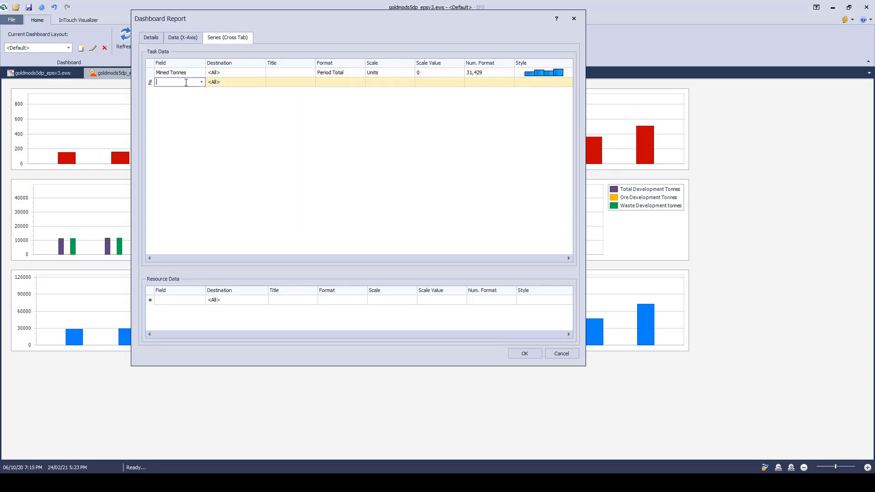
pyautogui.click(202, 82)
pyautogui.click(201, 82)
pyautogui.click(524, 353)
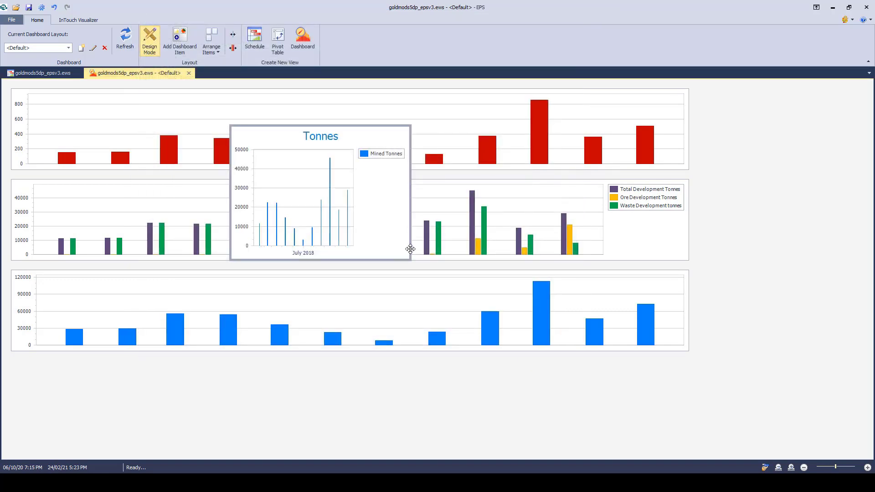
# Step: Widen the Tonnes chart to about three times its width and reposition it centrally over the upper charts
pyautogui.moveTo(409, 249); pyautogui.dragTo(779, 247)
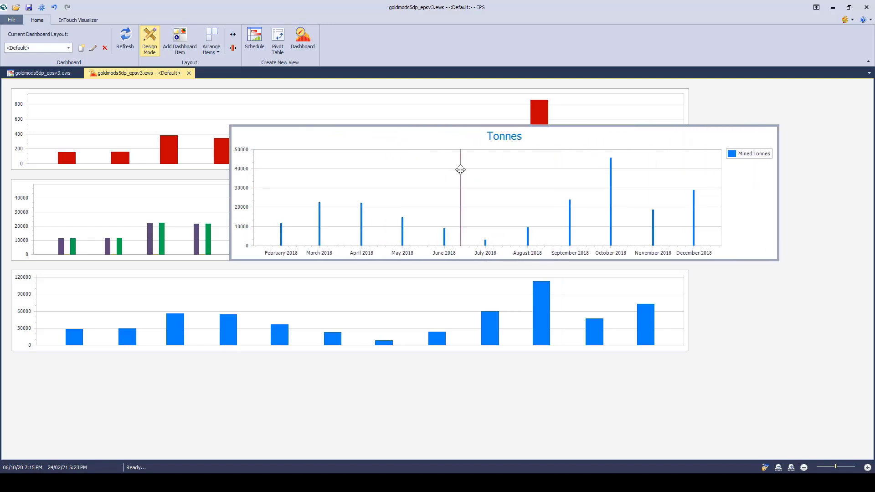
pyautogui.moveTo(461, 170); pyautogui.dragTo(382, 157)
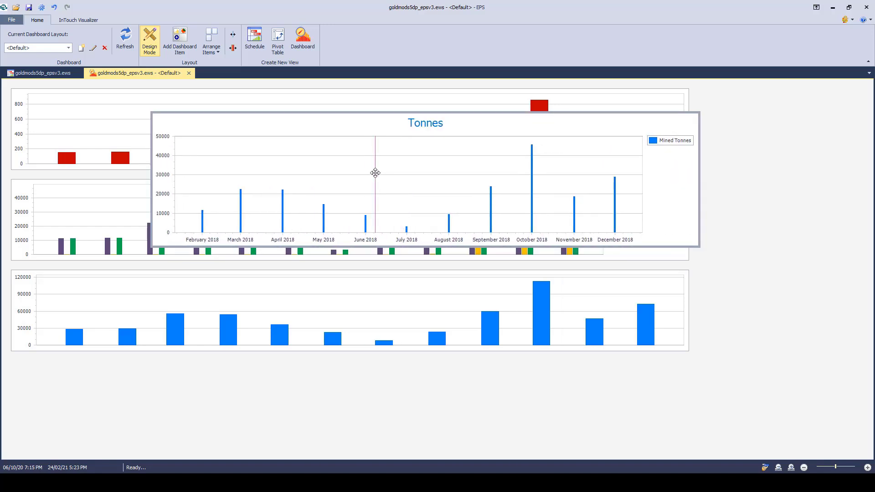
# Step: Examine the Tonnes chart's properties and the available chart types in the Chart Designer, making no changes
pyautogui.rightClick(406, 170)
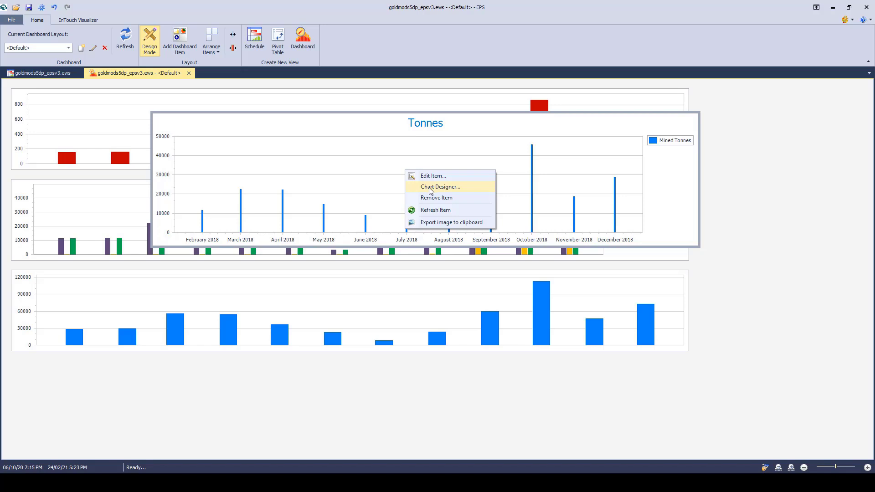
pyautogui.click(430, 187)
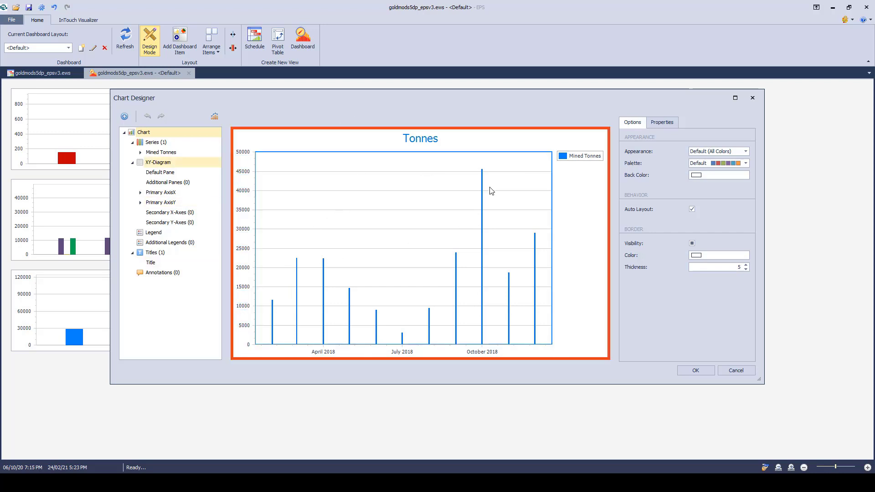
pyautogui.click(660, 123)
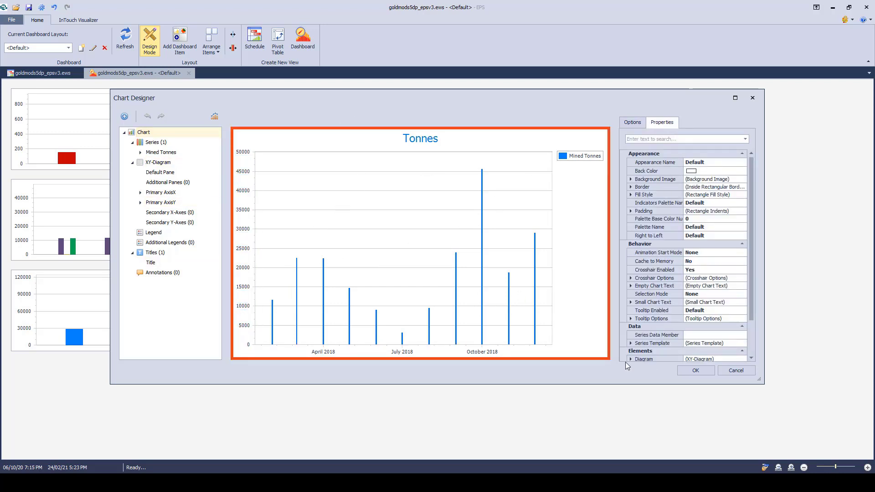
pyautogui.click(213, 118)
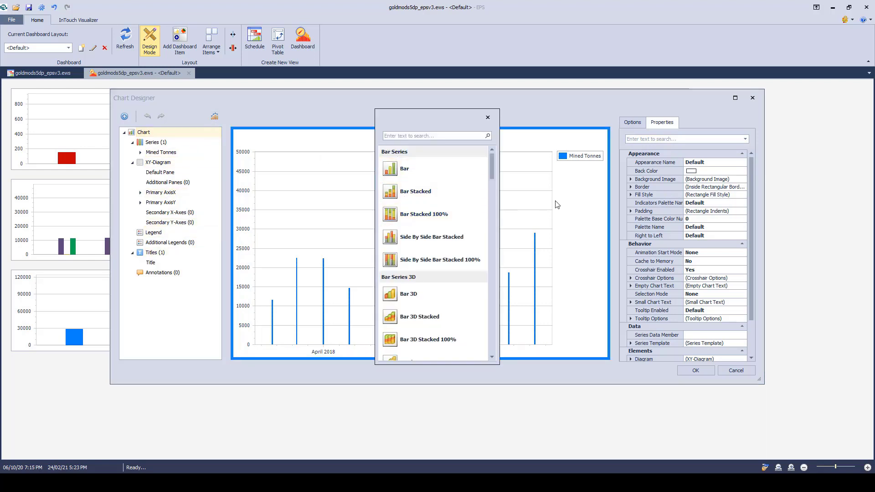
pyautogui.click(487, 118)
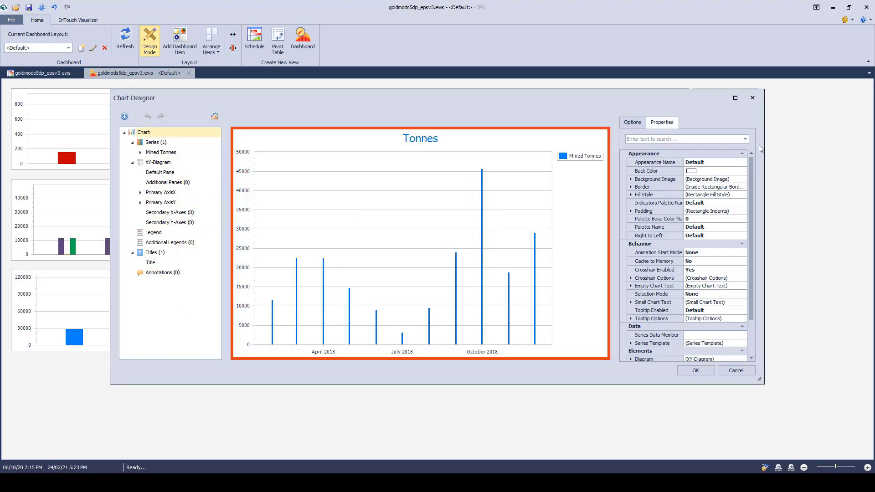
pyautogui.click(752, 98)
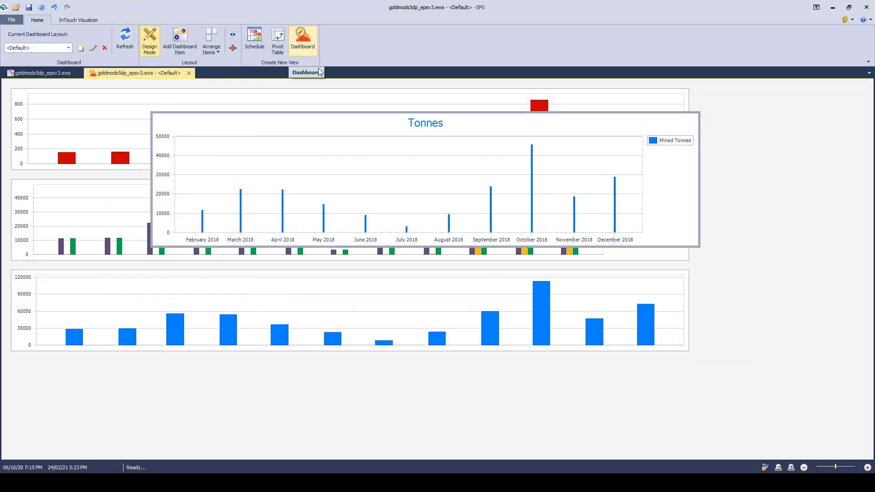
# Step: Remove the Tonnes chart from the dashboard
pyautogui.rightClick(392, 159)
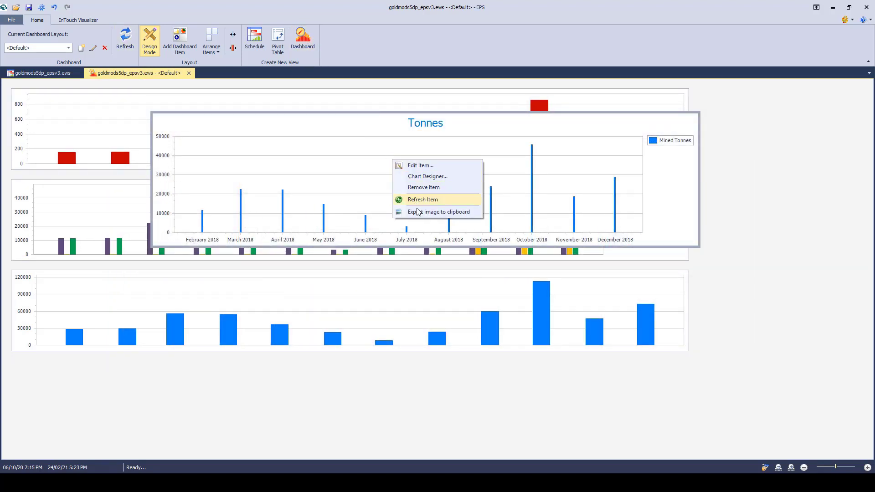
pyautogui.click(426, 187)
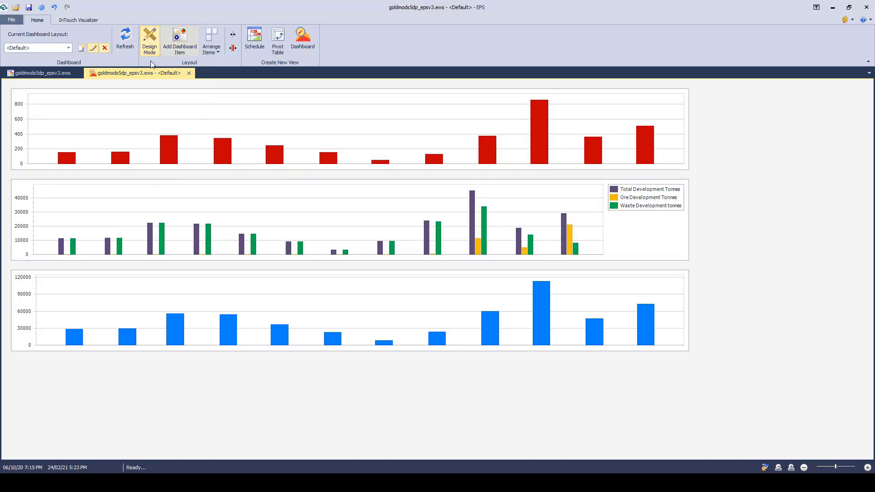
# Step: Open three more dashboard windows for the project
pyautogui.click(305, 41)
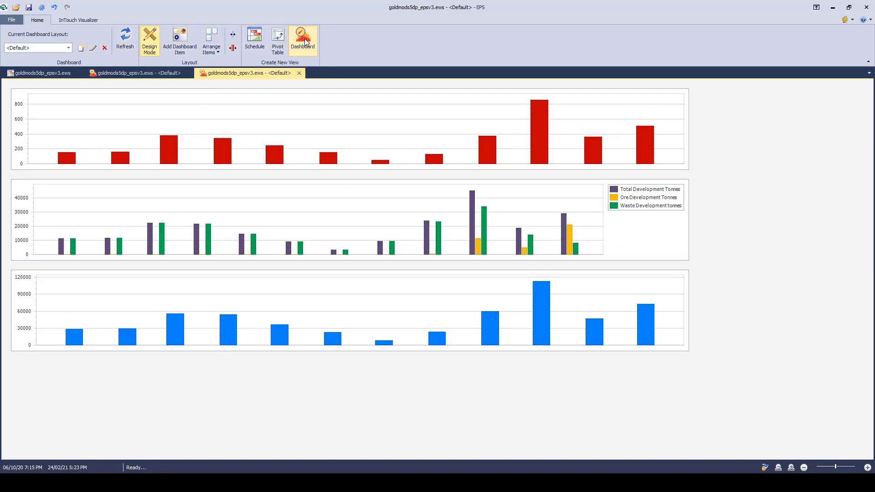
pyautogui.click(304, 41)
pyautogui.click(305, 41)
# Step: Change the second dashboard window's layout to Production Drilling
pyautogui.click(147, 75)
pyautogui.click(230, 75)
pyautogui.click(68, 48)
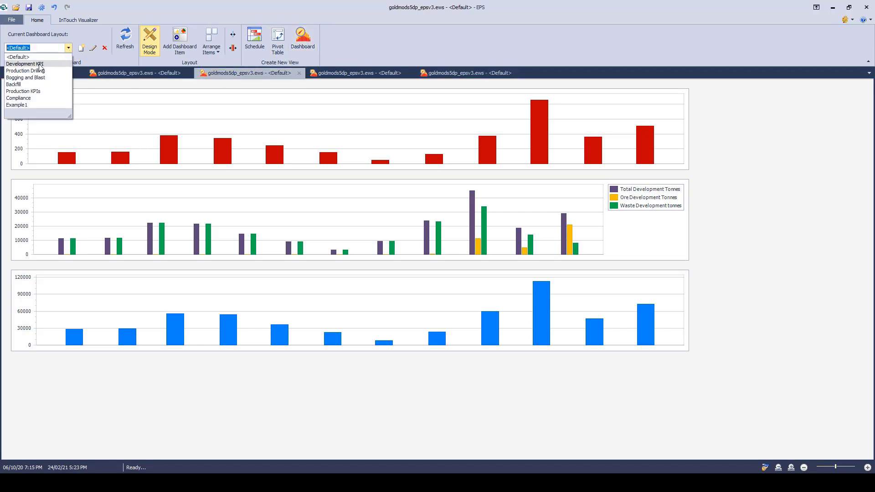
pyautogui.click(27, 73)
# Step: Change the third dashboard window's layout to Production KPIs
pyautogui.click(346, 73)
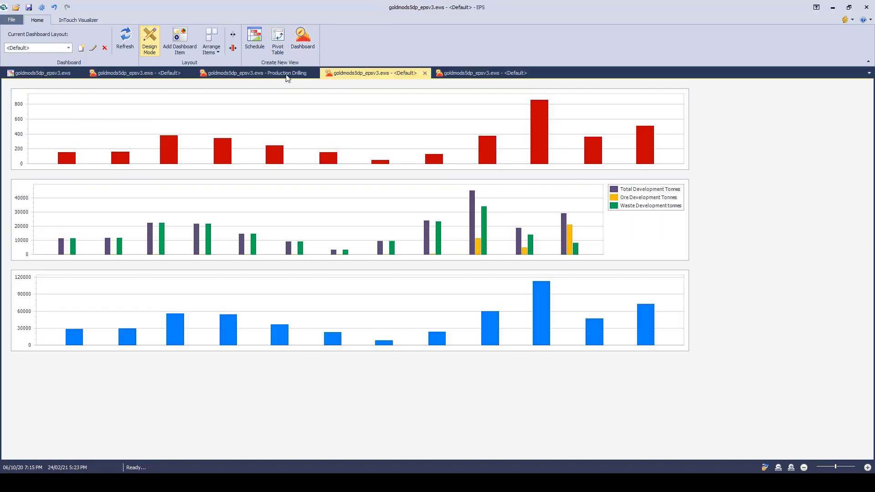
pyautogui.click(68, 47)
pyautogui.click(33, 91)
# Step: Change the fourth dashboard window's layout to Production Drilling
pyautogui.click(459, 73)
pyautogui.click(68, 48)
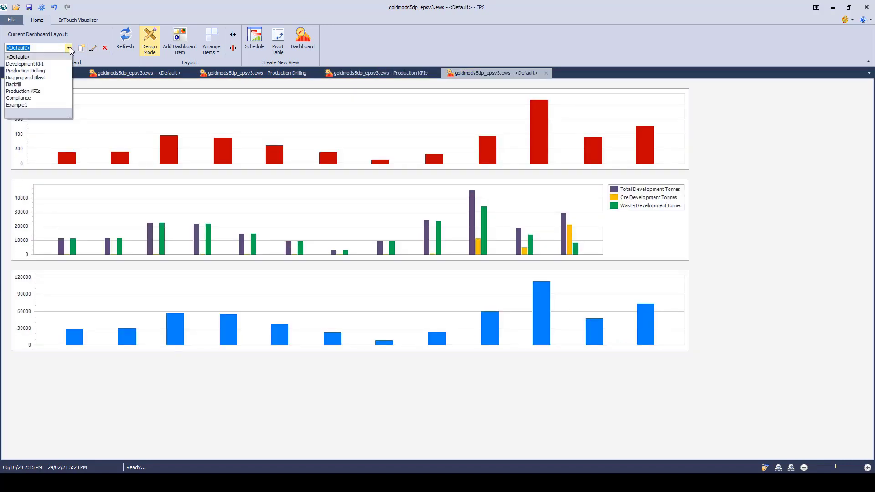
pyautogui.click(34, 71)
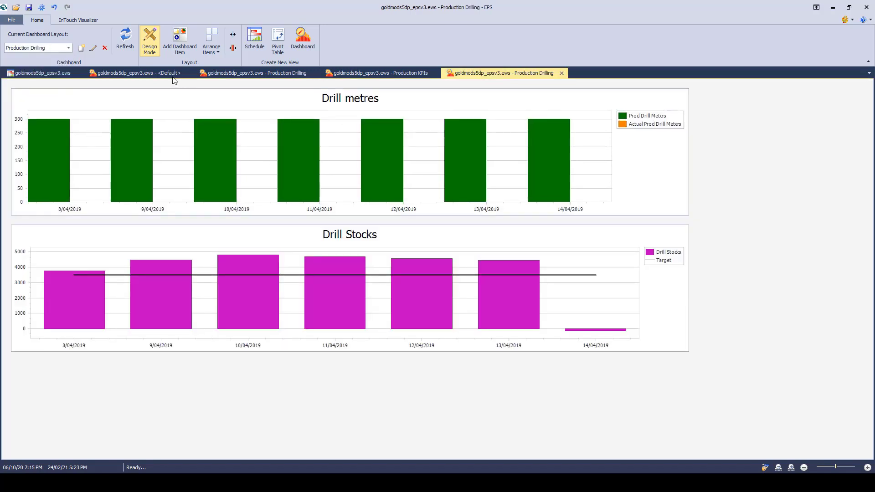
# Step: View the open dashboards in turn and close the duplicate Production Drilling dashboard in the fourth window
pyautogui.click(140, 76)
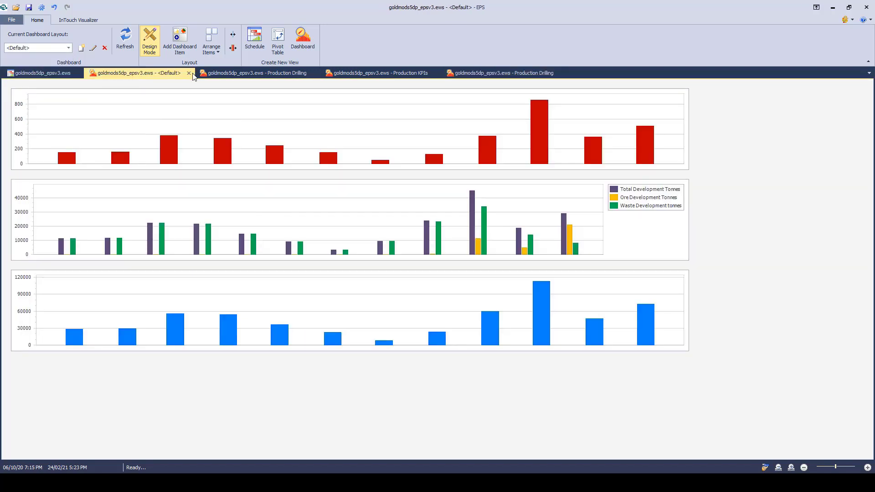
pyautogui.click(220, 76)
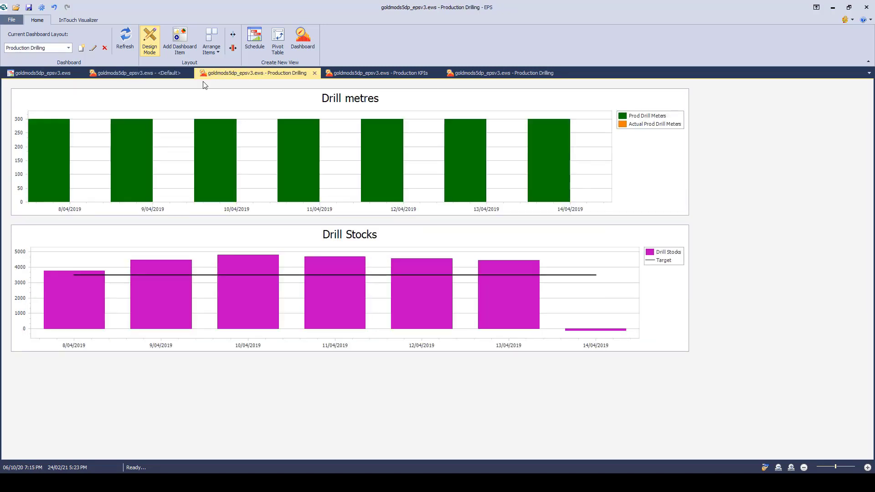
pyautogui.click(376, 76)
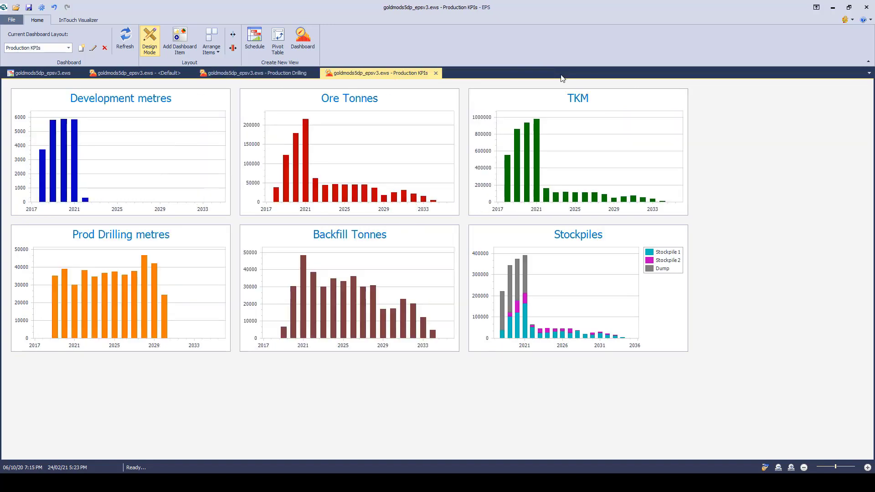
# Step: Examine the schedule window alongside the Default, Production Drilling and Production KPIs dashboards, comparing the charts each one shows
pyautogui.click(296, 75)
pyautogui.click(168, 74)
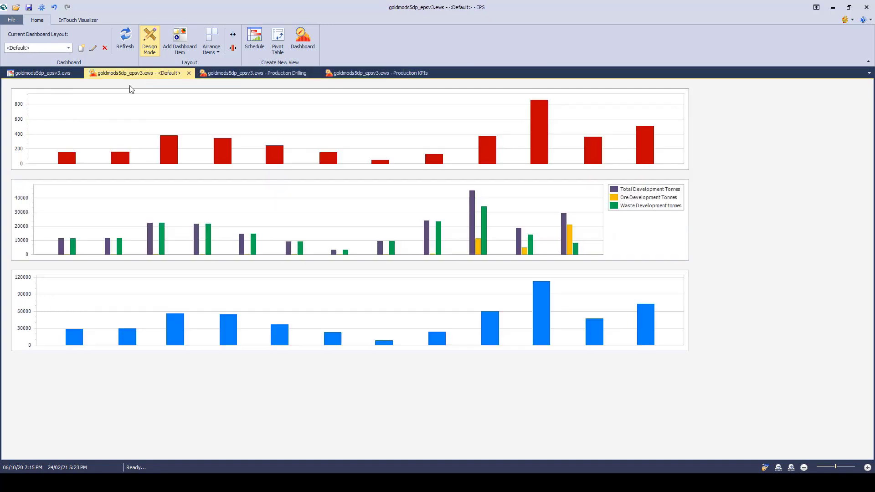
pyautogui.click(54, 73)
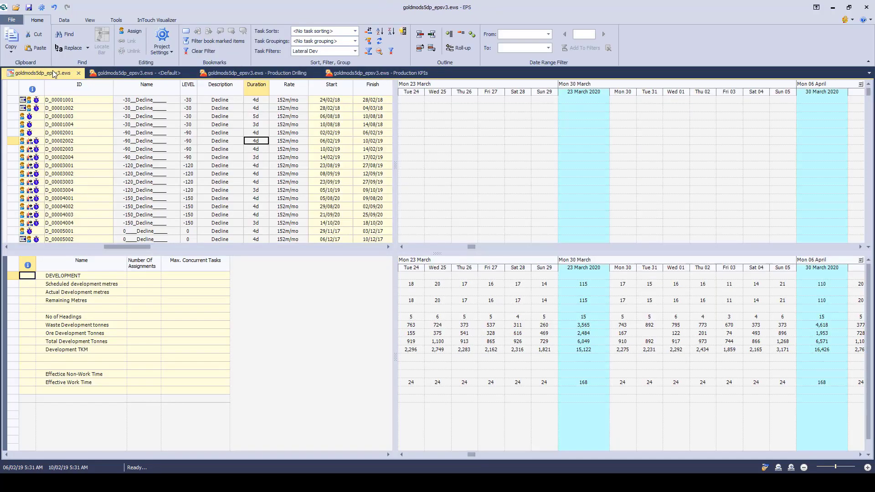
pyautogui.click(124, 74)
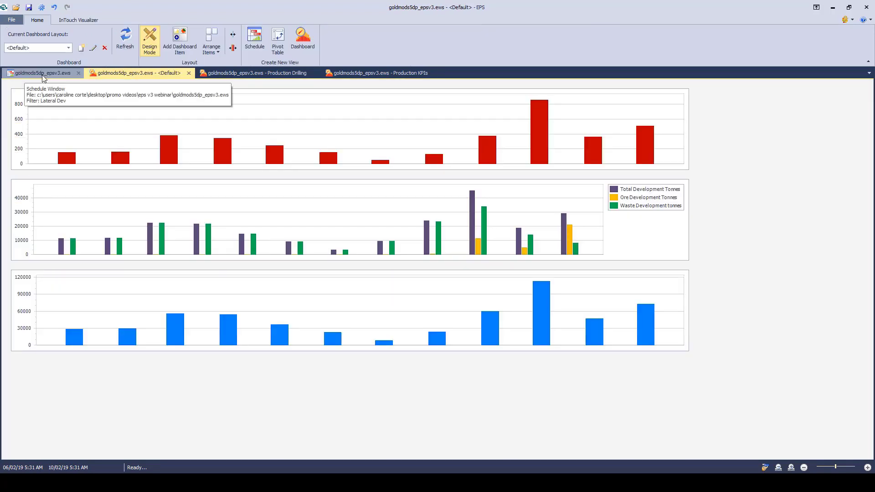
pyautogui.click(149, 109)
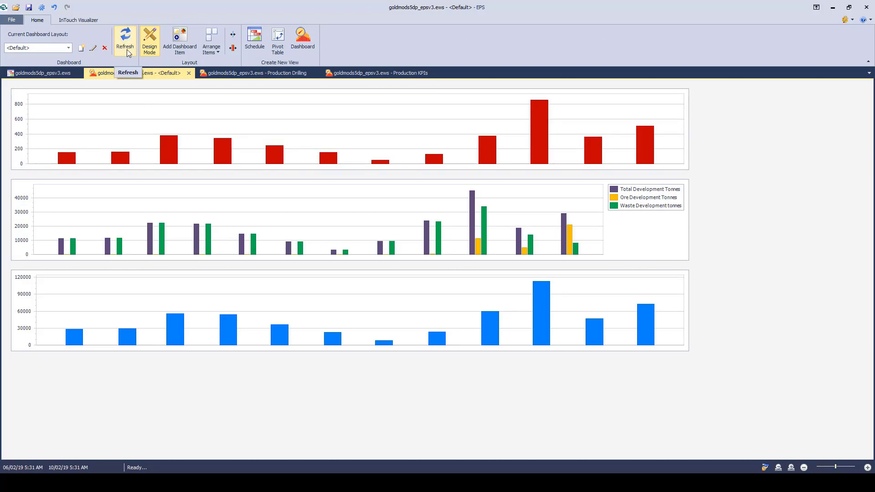
pyautogui.click(255, 74)
pyautogui.click(401, 74)
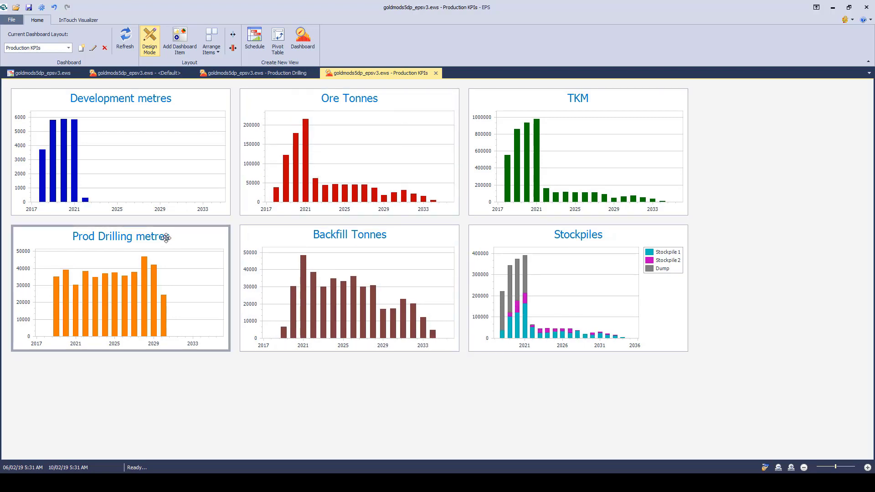
pyautogui.moveTo(511, 324)
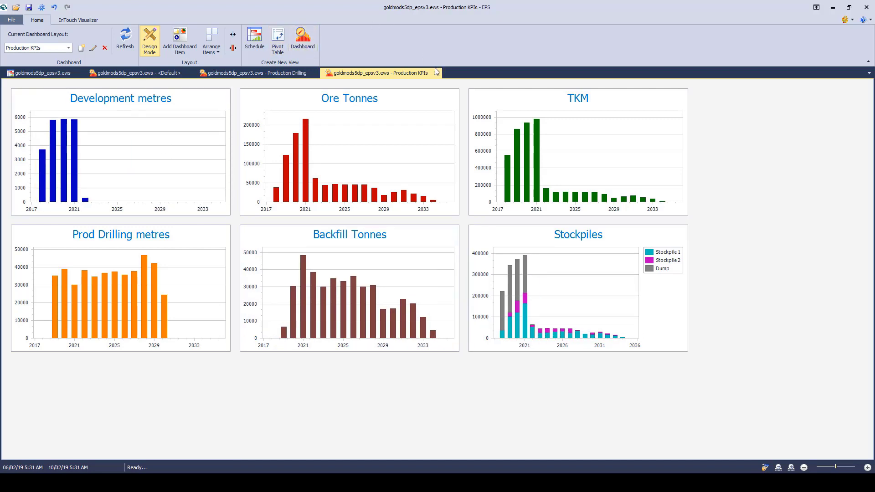
pyautogui.click(222, 74)
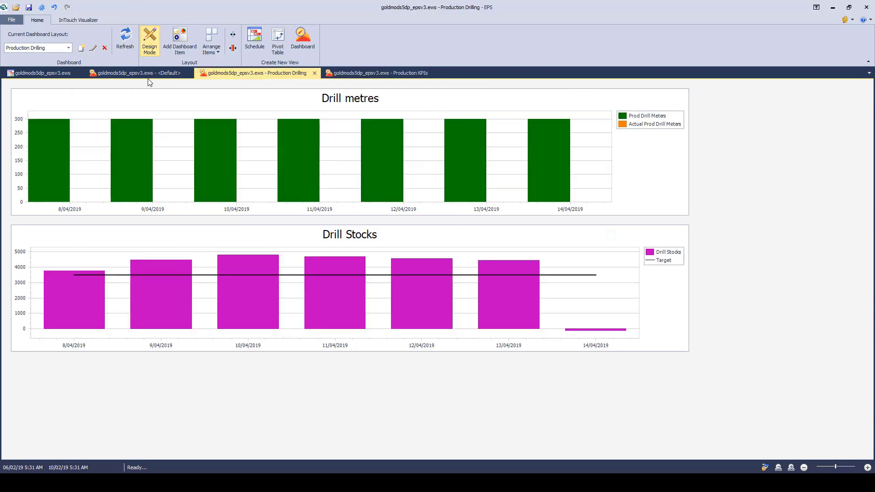
pyautogui.click(141, 72)
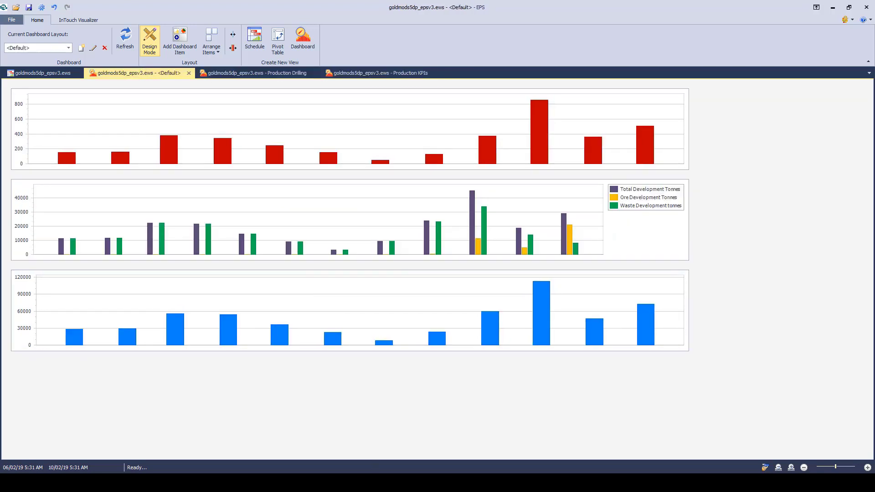
# Step: Switch to the PowerPoint slide show, advance it to the Pivot Table bullet, and return to EPS
pyautogui.click(255, 483)
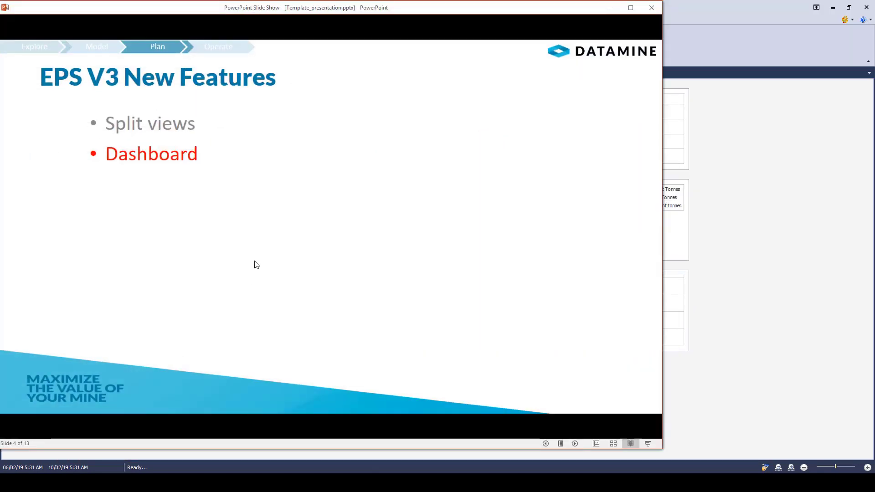
pyautogui.click(254, 261)
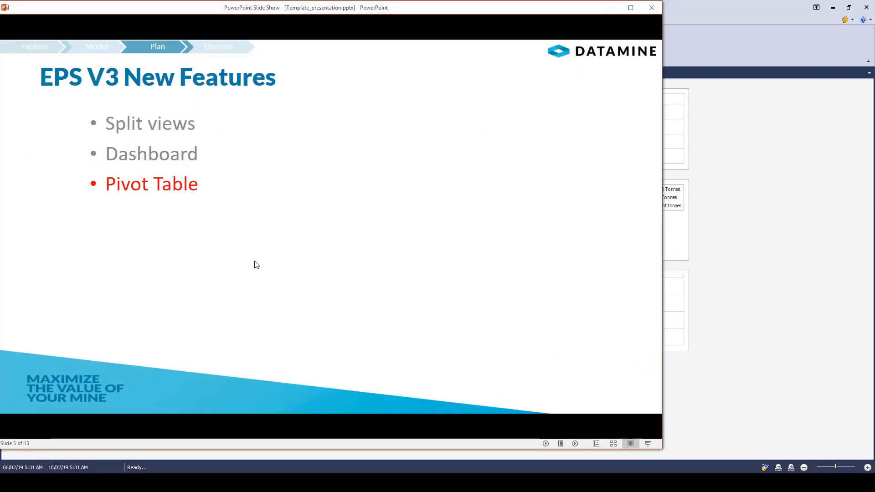
pyautogui.click(606, 6)
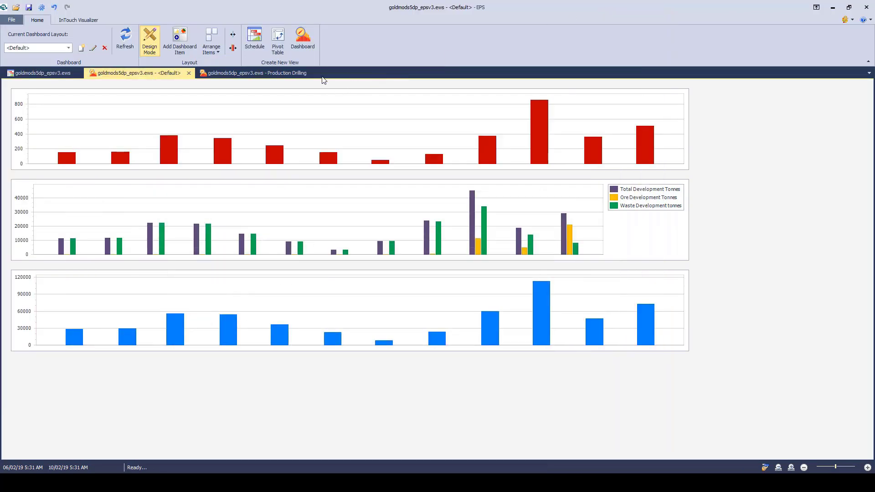
# Step: Close the remaining dashboard windows so only the schedule window stays open
pyautogui.click(212, 75)
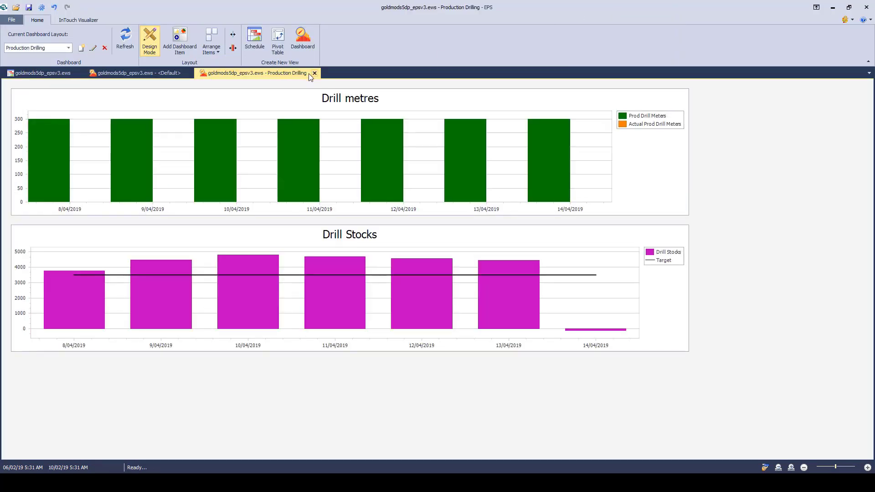
pyautogui.click(316, 74)
pyautogui.click(189, 73)
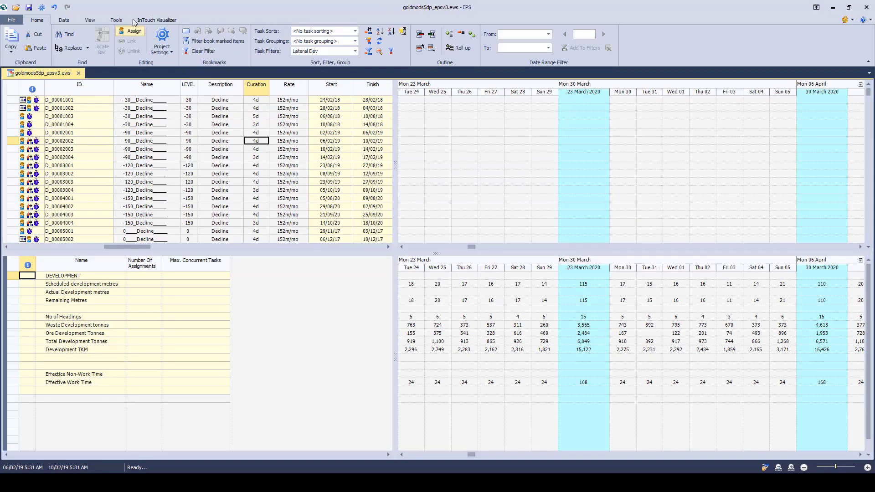
# Step: Open three pivot table windows for the project
pyautogui.click(91, 19)
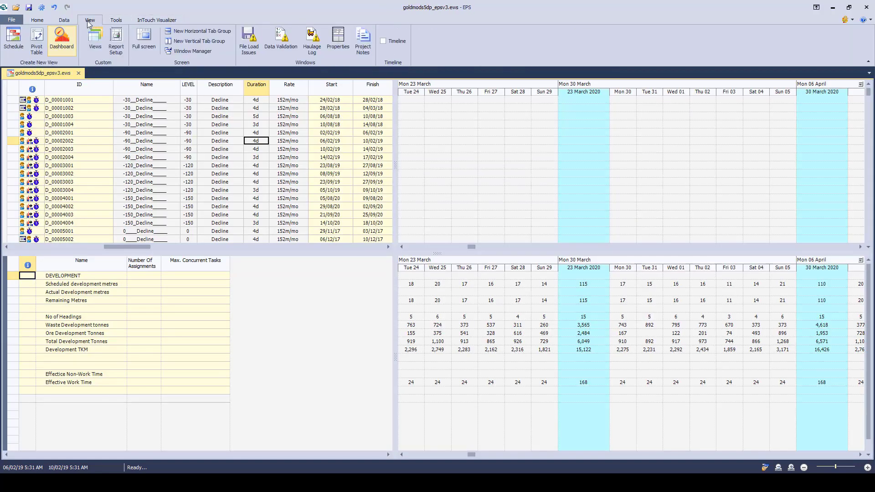
pyautogui.click(37, 47)
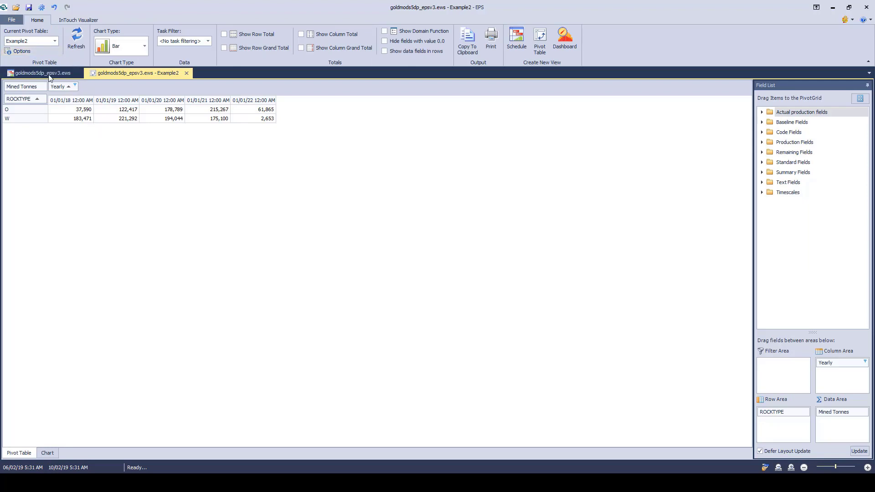
pyautogui.click(541, 42)
pyautogui.click(545, 47)
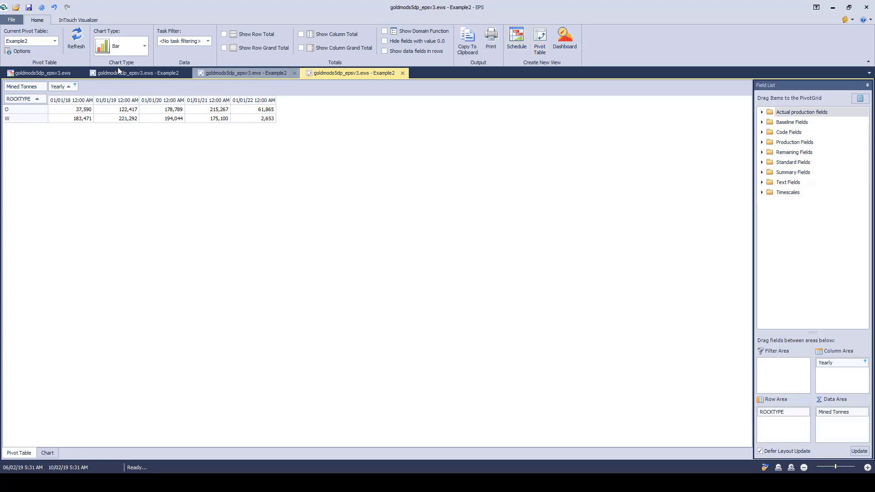
# Step: Try to load a different saved pivot table in place of Example2 and look through the three pivot windows
pyautogui.click(48, 41)
pyautogui.click(30, 58)
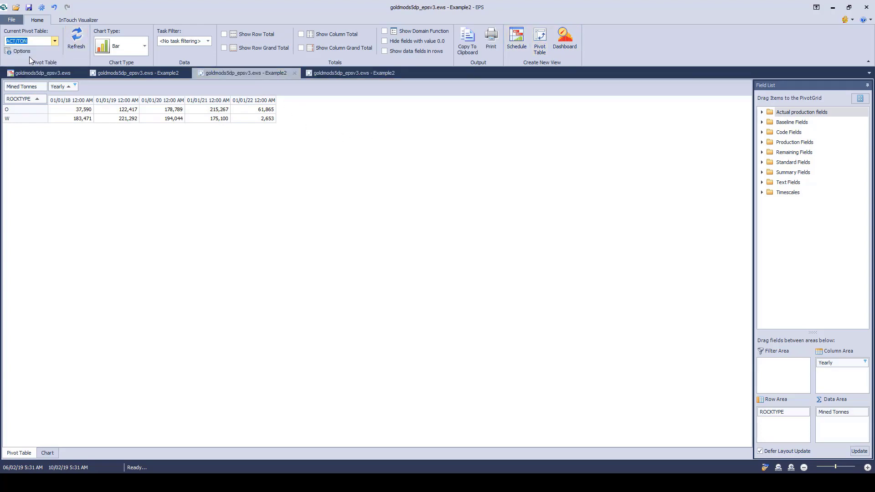
pyautogui.click(128, 71)
pyautogui.click(247, 75)
pyautogui.click(334, 71)
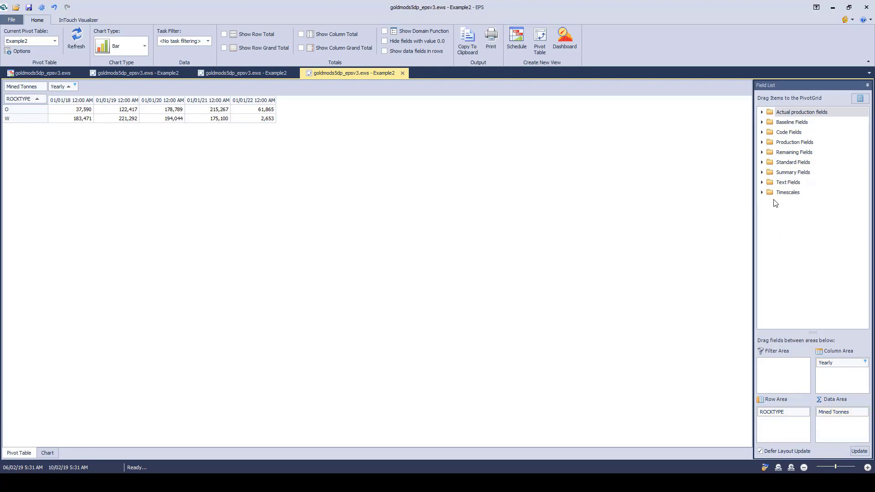
# Step: Add the ACTIVITY code field to the pivot table's rows under ROCKTYPE and display all the resulting data as a bar chart
pyautogui.click(761, 132)
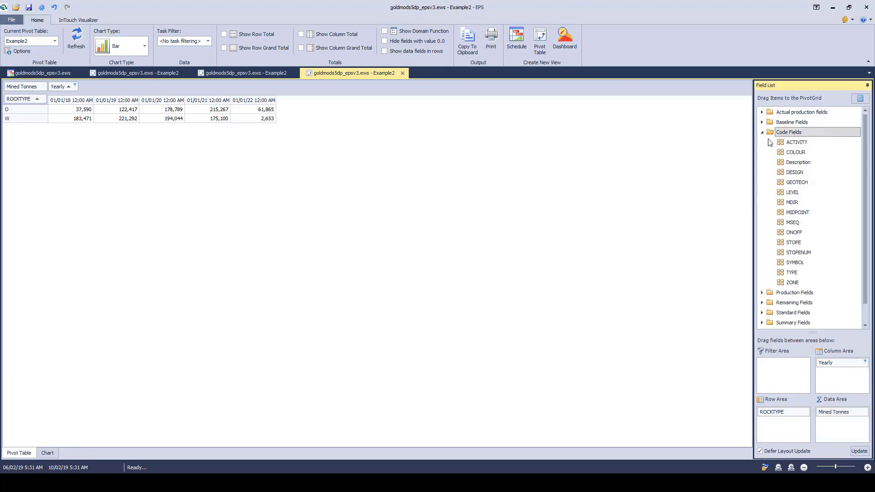
pyautogui.moveTo(797, 142); pyautogui.dragTo(797, 429)
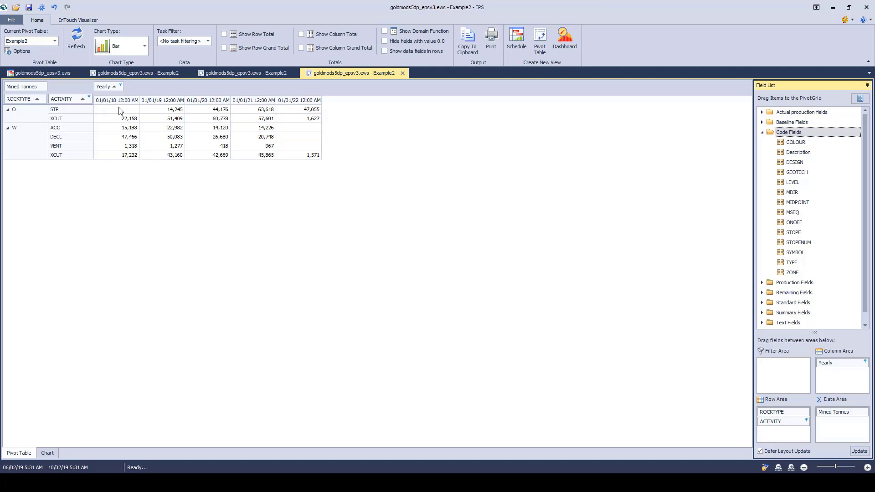
pyautogui.moveTo(119, 110); pyautogui.dragTo(296, 156)
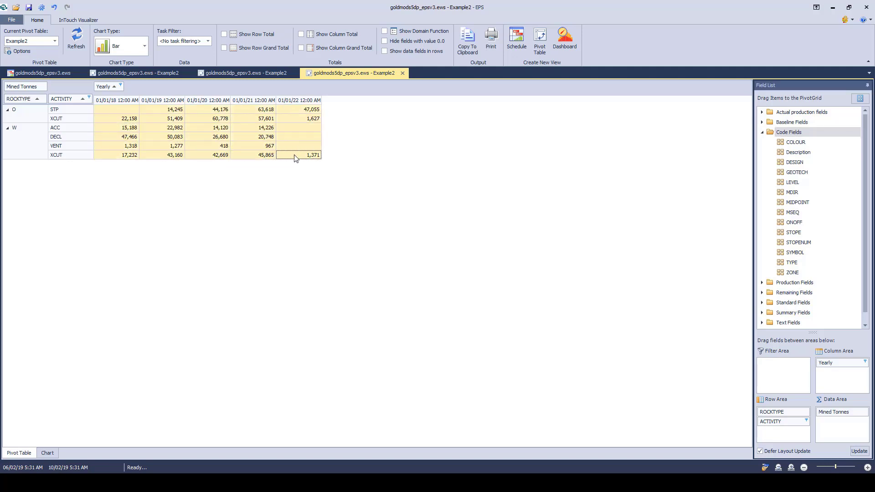
pyautogui.click(53, 453)
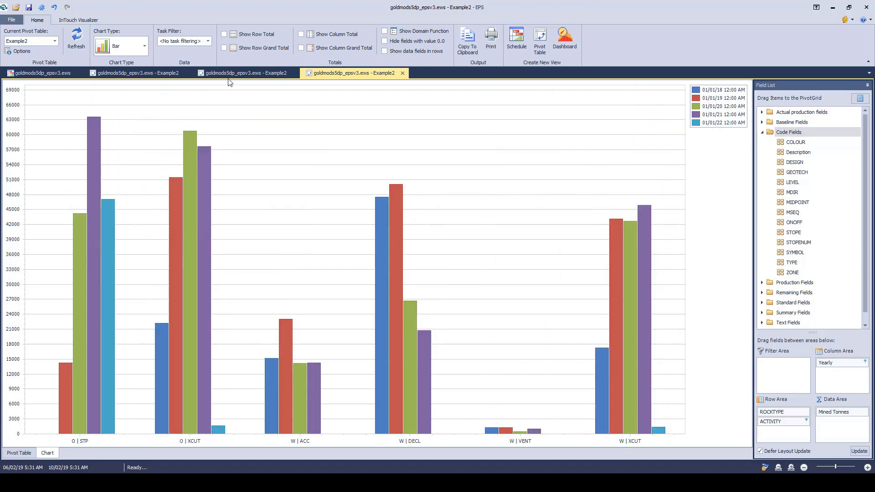
# Step: Close all three pivot table windows and advance the PowerPoint slide show past the Pivot Table bullet
pyautogui.click(402, 72)
pyautogui.click(295, 73)
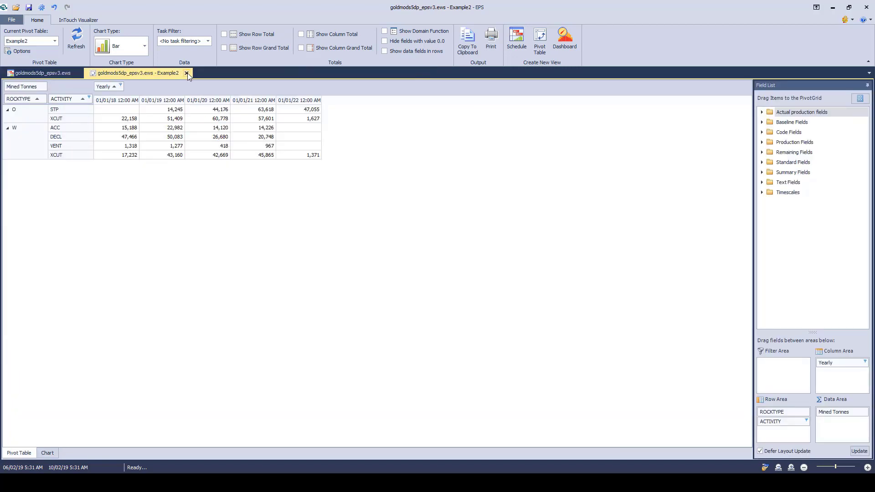
pyautogui.click(186, 73)
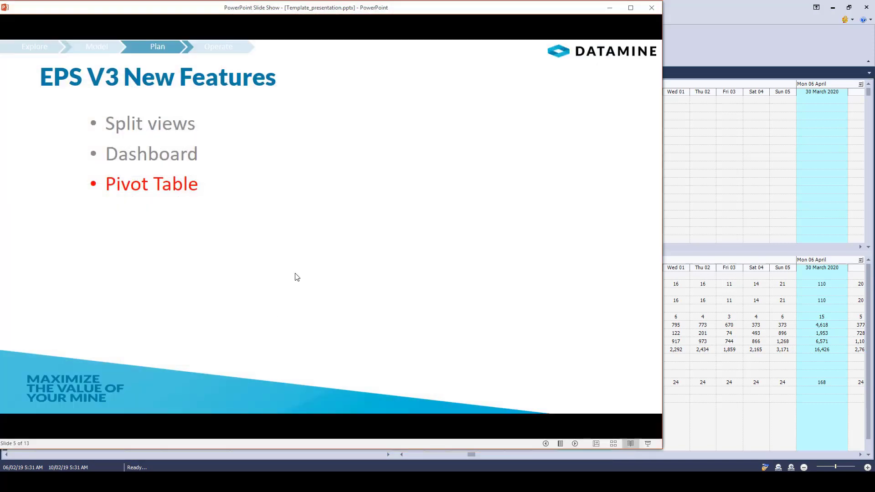
pyautogui.press('Right')
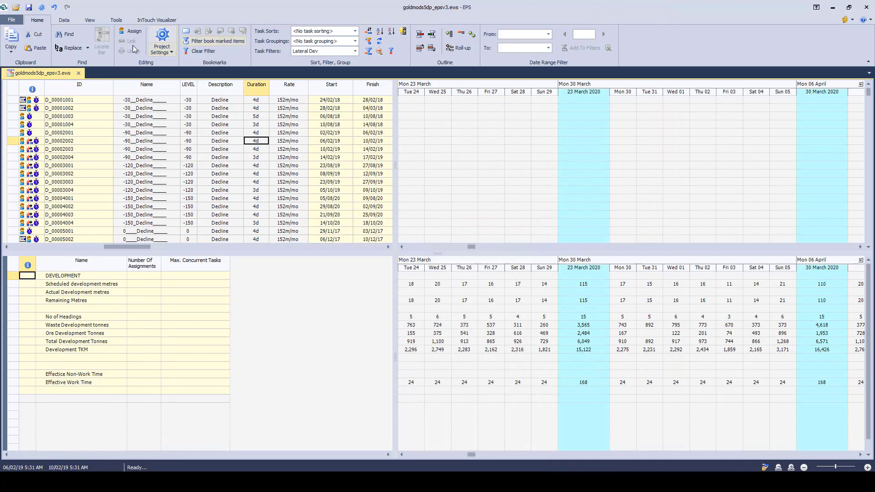
# Step: Review the calendar downtime codes in the project settings and select the NewYear-Xmas scheduling calendar
pyautogui.click(162, 38)
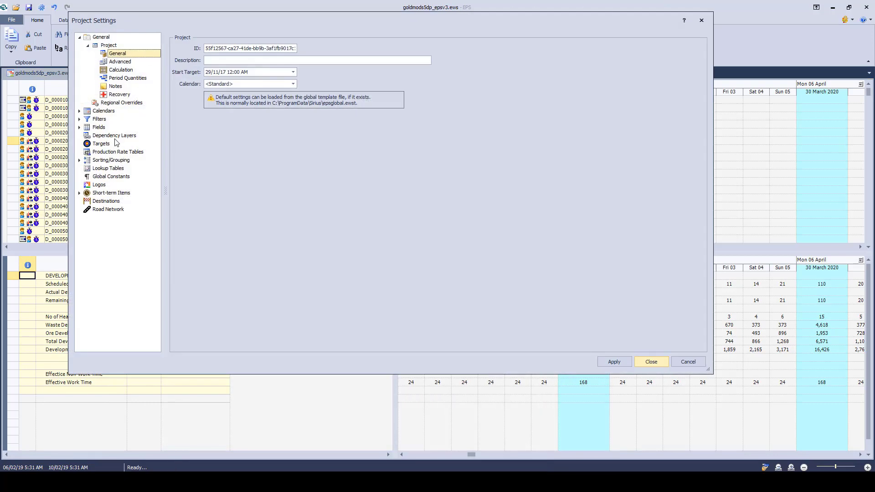
pyautogui.click(105, 111)
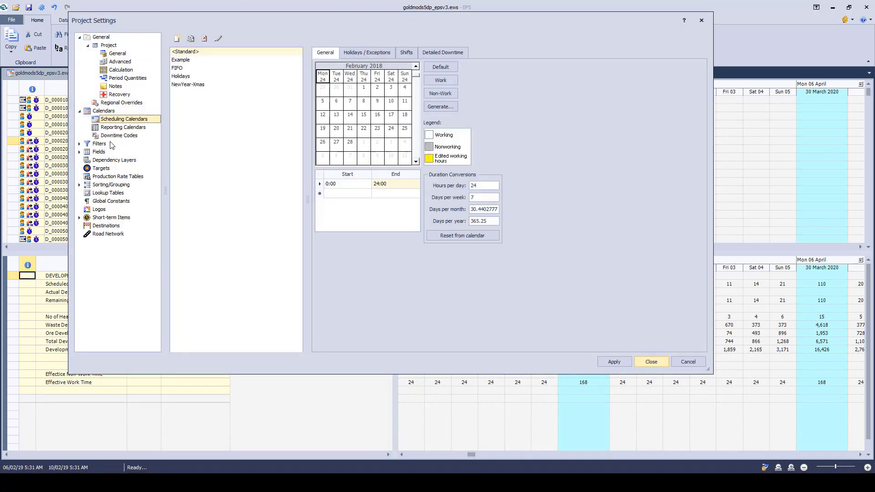
pyautogui.click(114, 136)
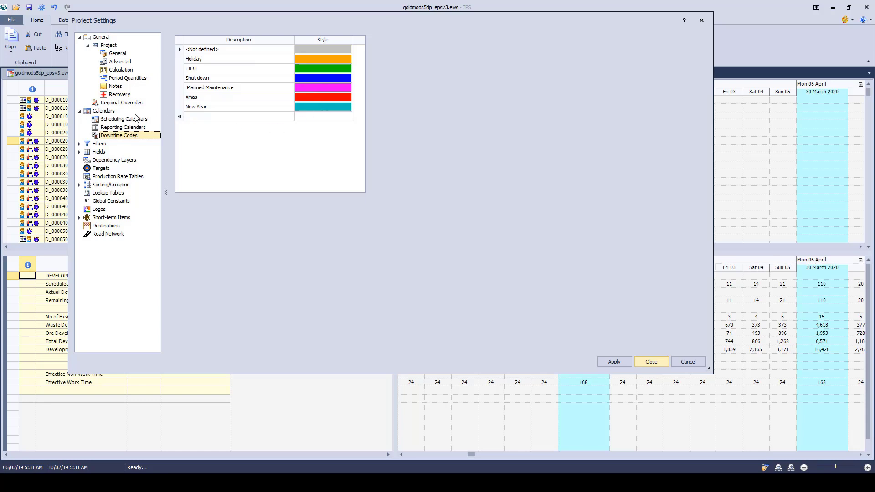
pyautogui.click(112, 121)
pyautogui.click(188, 85)
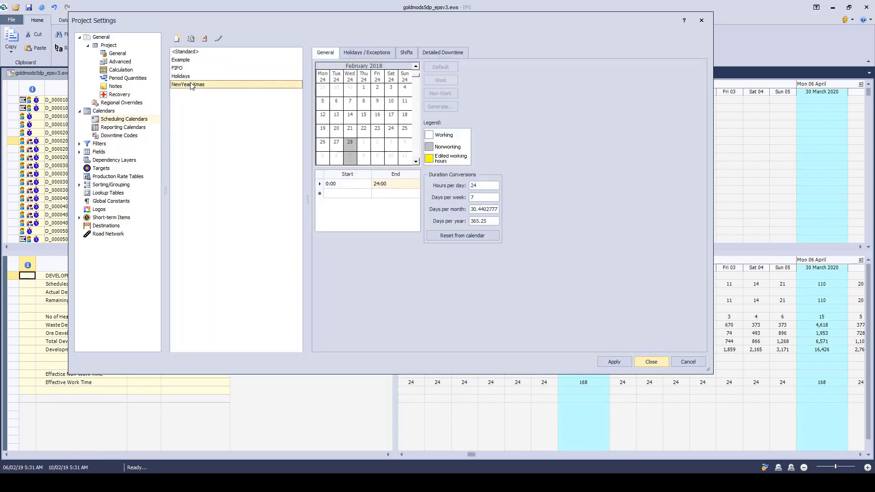
# Step: Review the detailed downtime of the NewYear-Xmas and FIFO scheduling calendars and set the project calendar to FIFO
pyautogui.click(436, 54)
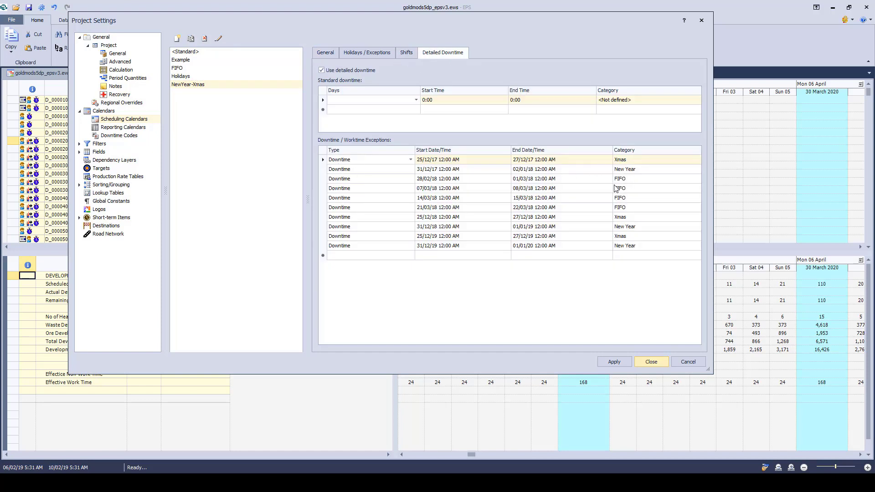
pyautogui.click(181, 69)
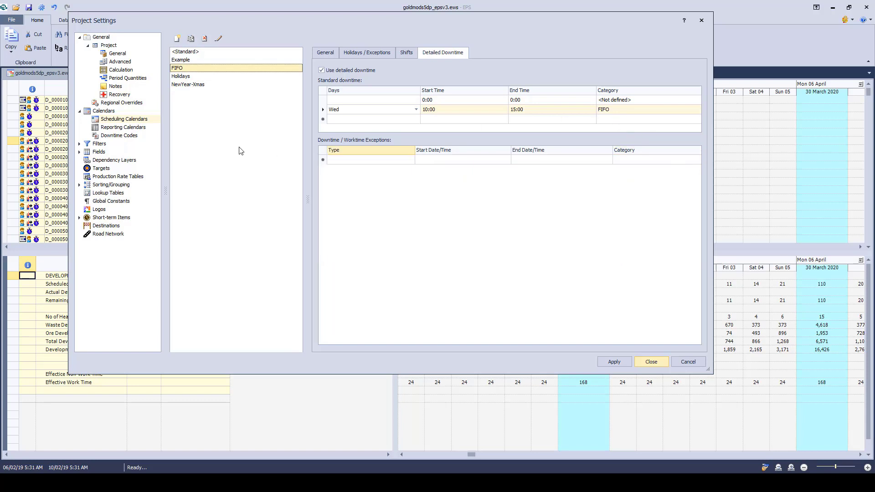
pyautogui.click(125, 54)
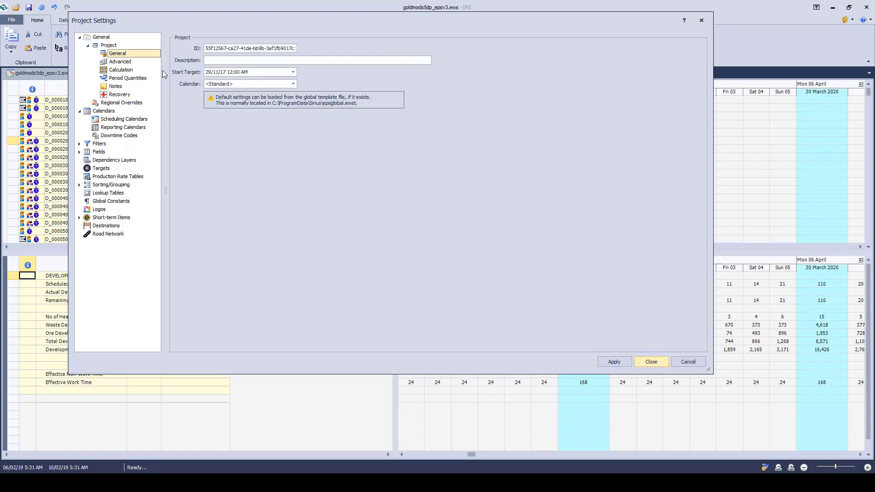
pyautogui.click(272, 85)
pyautogui.click(235, 100)
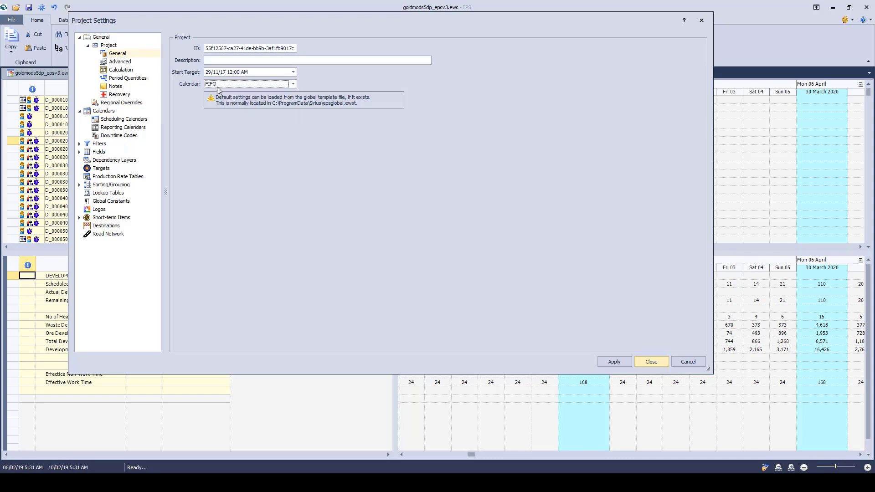
pyautogui.click(647, 361)
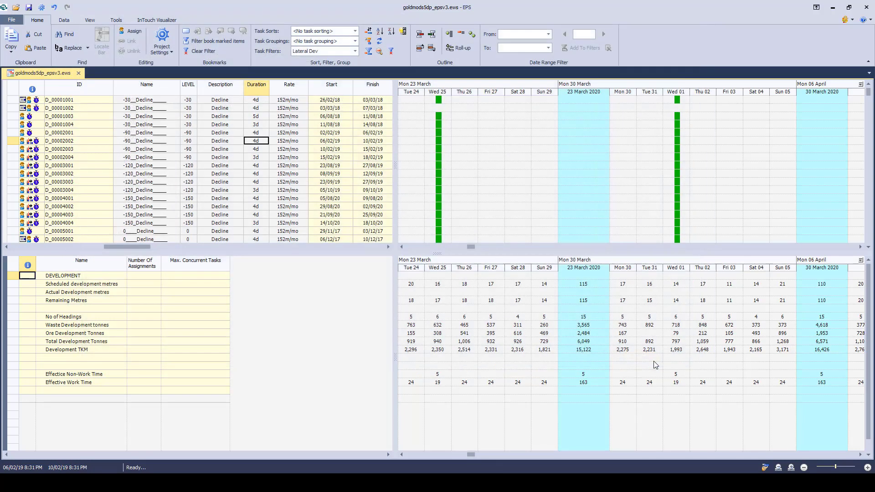
pyautogui.click(510, 156)
pyautogui.click(401, 247)
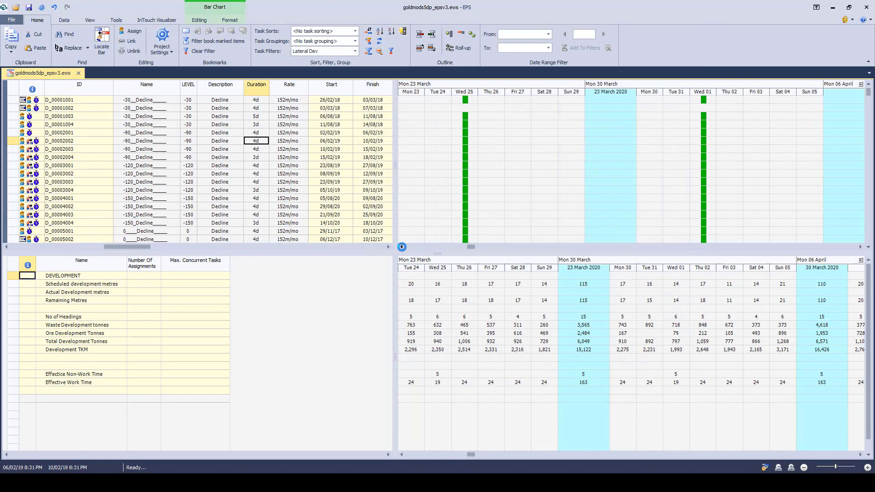
pyautogui.click(401, 246)
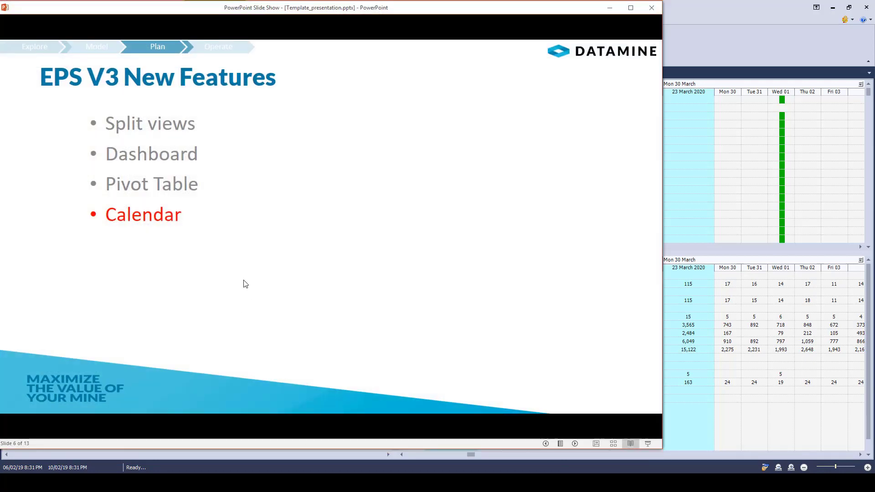
# Step: Advance the PowerPoint slide show to the Reporting Calendar bullet and return to the EPS schedule
pyautogui.click(245, 284)
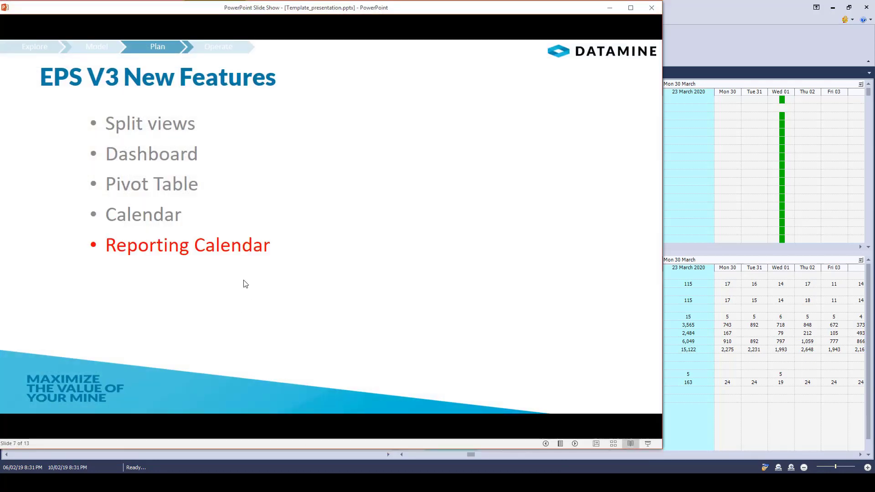
pyautogui.click(609, 8)
# Step: Examine the By_metres and By_month reporting calendars in the project settings
pyautogui.click(162, 37)
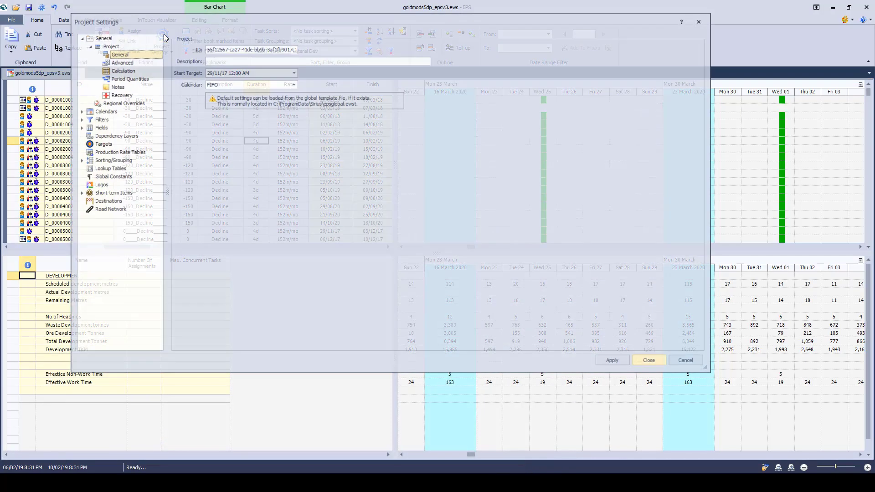
pyautogui.moveTo(214, 21); pyautogui.dragTo(239, 49)
pyautogui.click(128, 140)
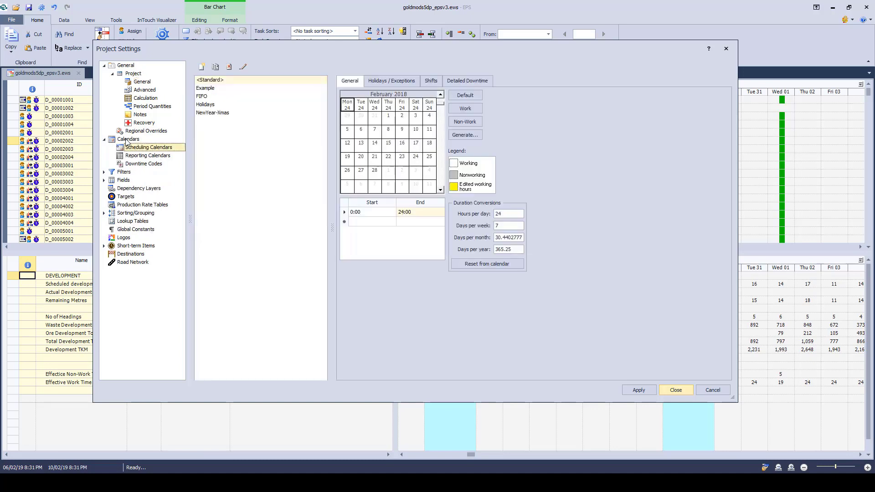
pyautogui.click(140, 157)
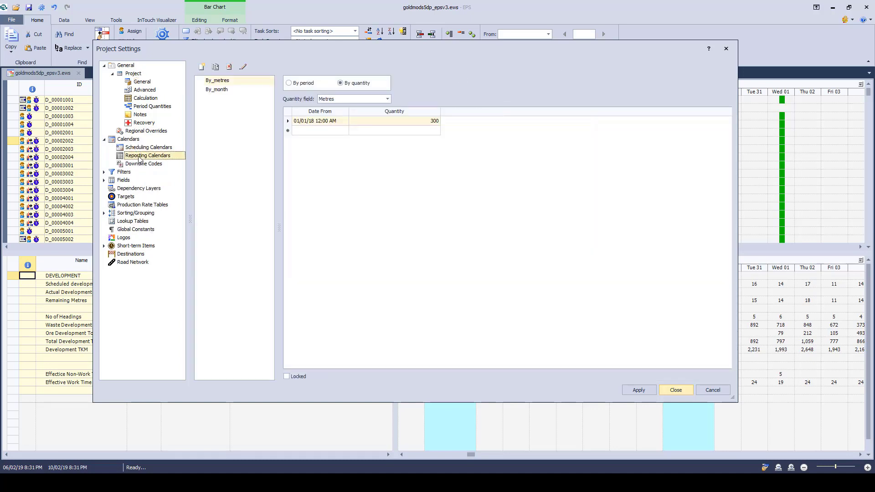
pyautogui.click(223, 90)
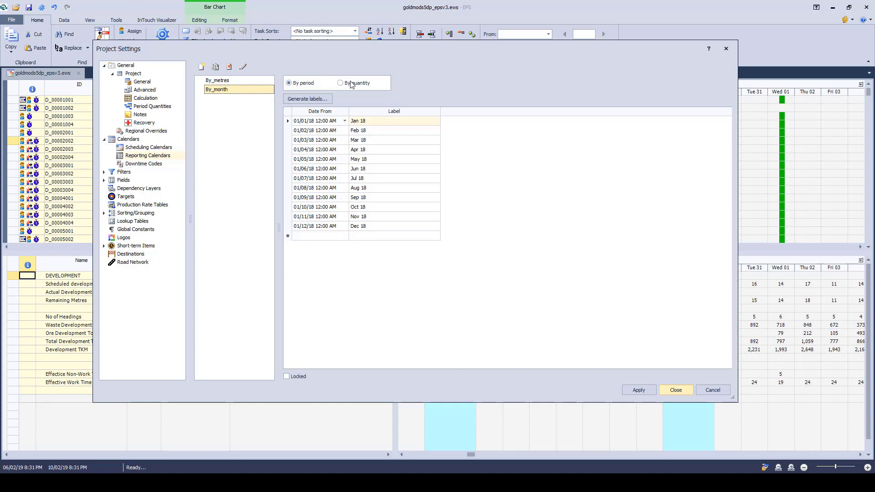
pyautogui.click(223, 81)
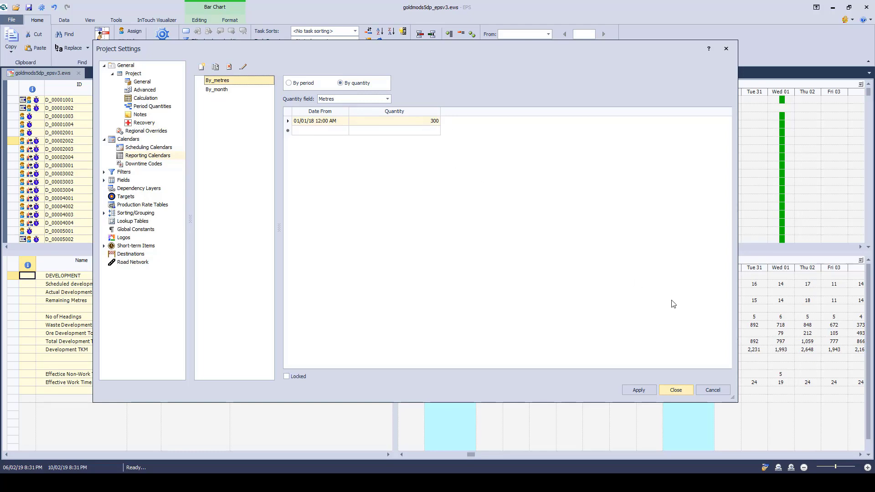
pyautogui.click(640, 391)
pyautogui.click(676, 391)
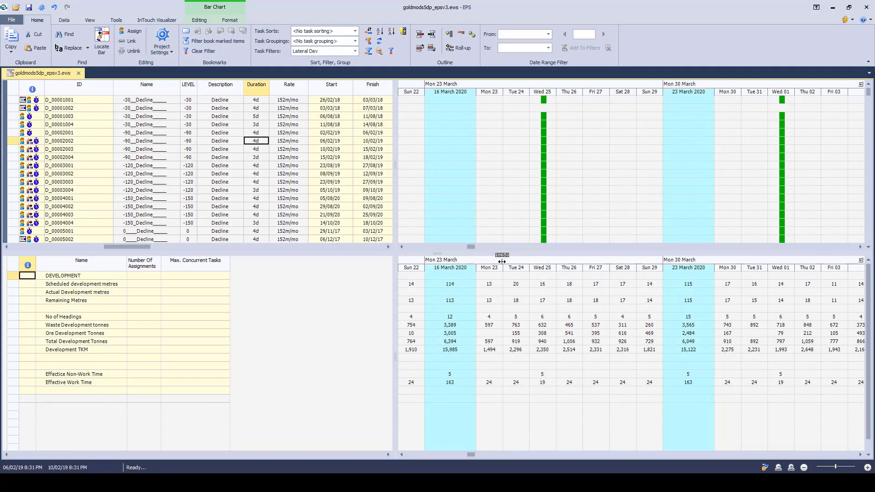
# Step: Set the project calendar to <Standard> in the project's general settings
pyautogui.click(167, 39)
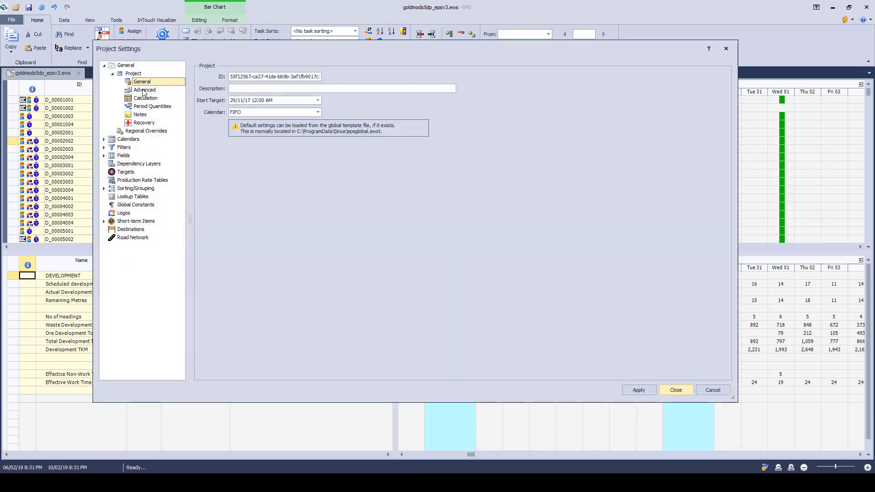
pyautogui.click(278, 113)
pyautogui.click(255, 121)
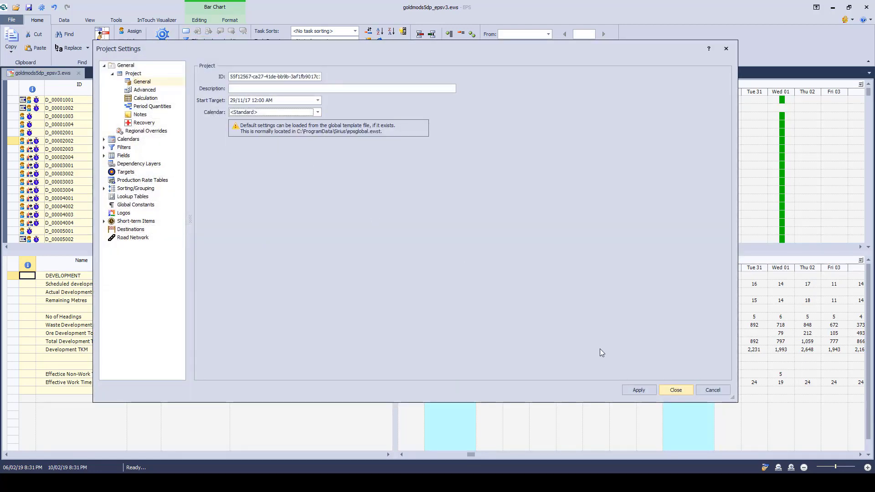
pyautogui.click(638, 390)
pyautogui.click(676, 390)
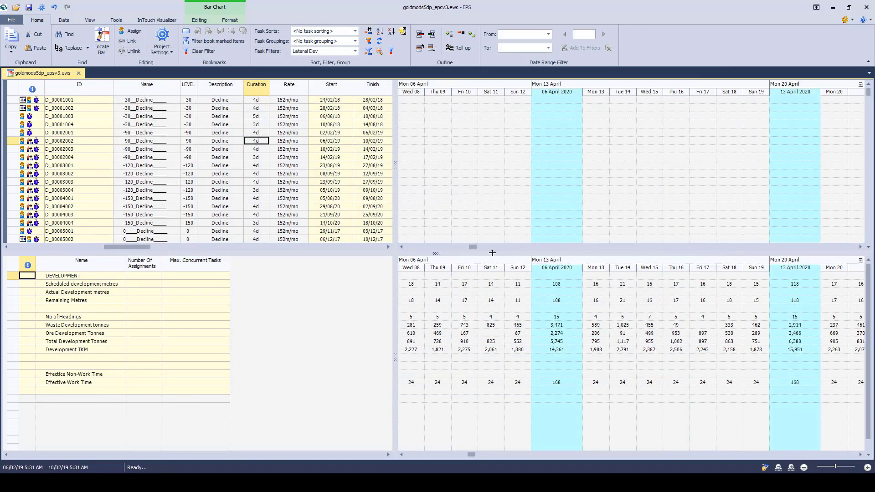
# Step: Apply the saved Calendar_by_quantity timescale to the schedule views
pyautogui.doubleClick(471, 264)
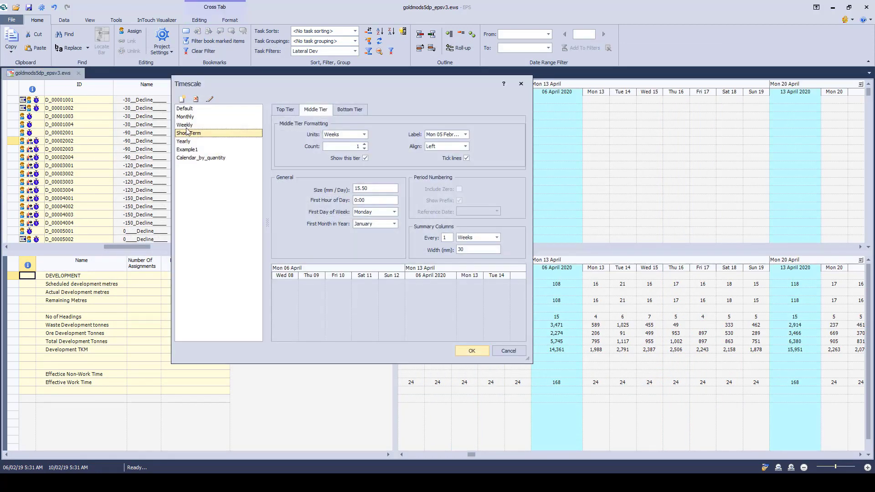
pyautogui.click(196, 158)
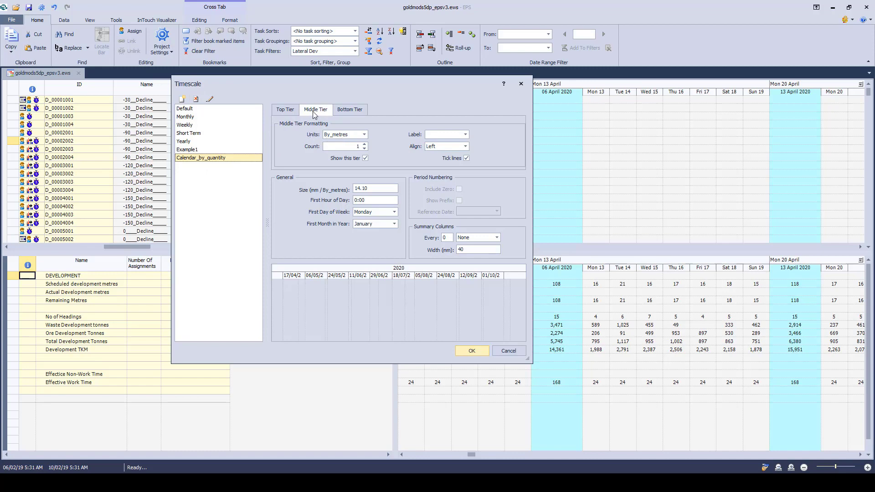
pyautogui.click(471, 351)
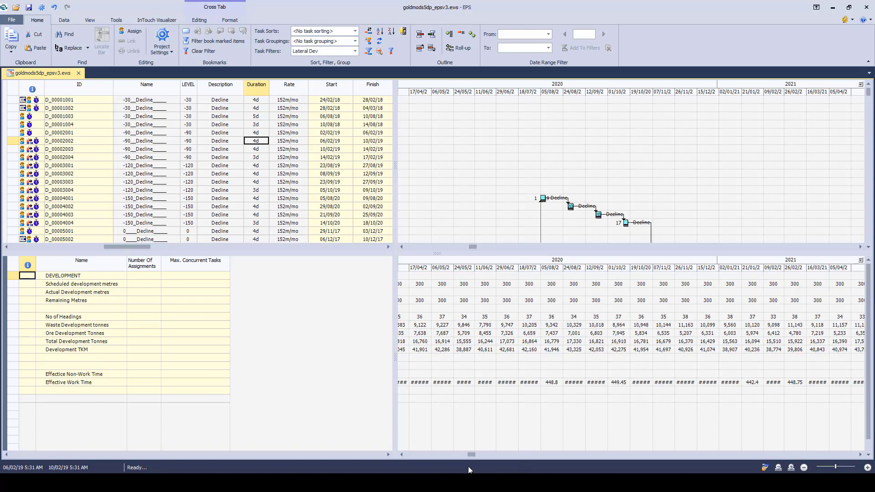
# Step: Switch to the PowerPoint slide show, advance it to the New Reporting fields bullet, and return to EPS
pyautogui.hotkey('alt', 'Tab')
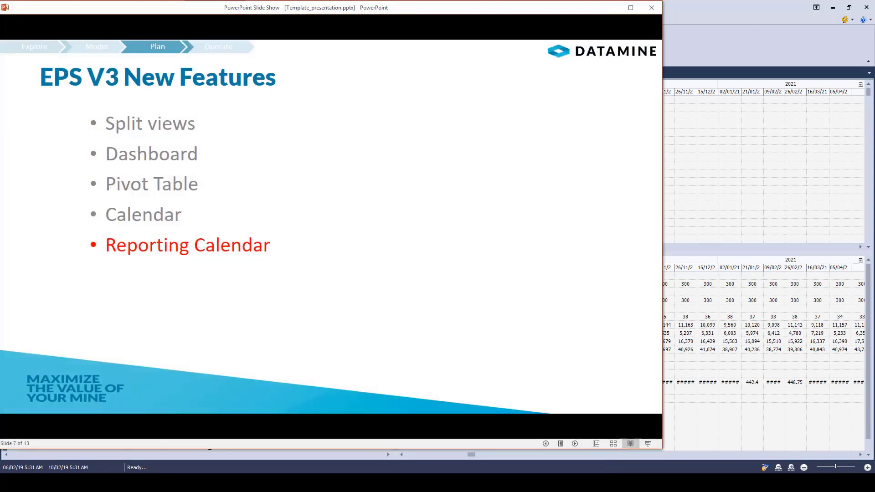
pyautogui.click(423, 285)
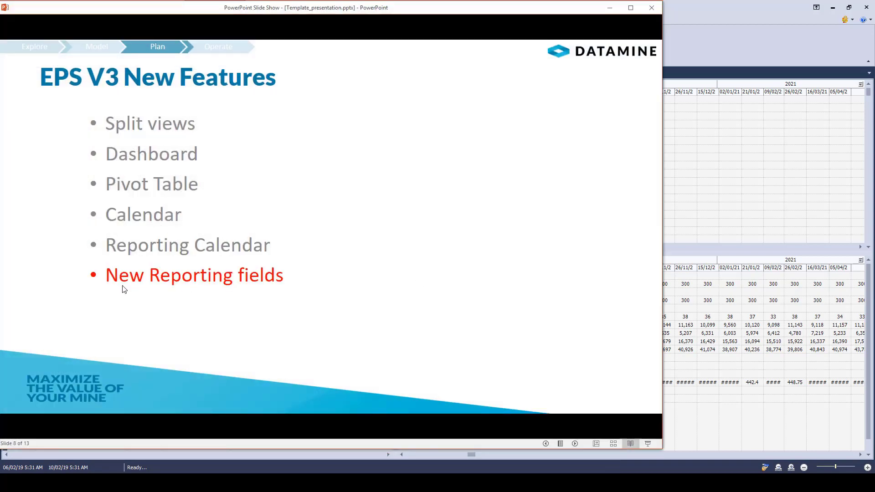
pyautogui.click(608, 10)
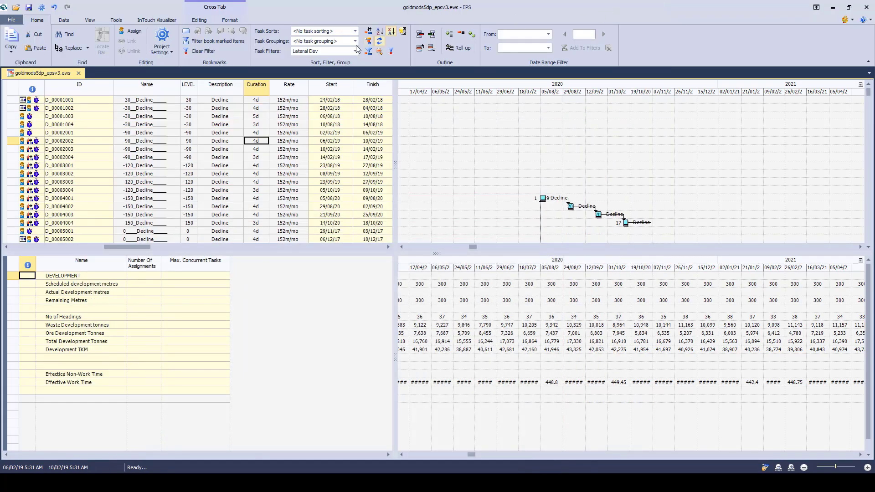
# Step: Change the project calendar to FIFO in the project's general settings
pyautogui.click(165, 37)
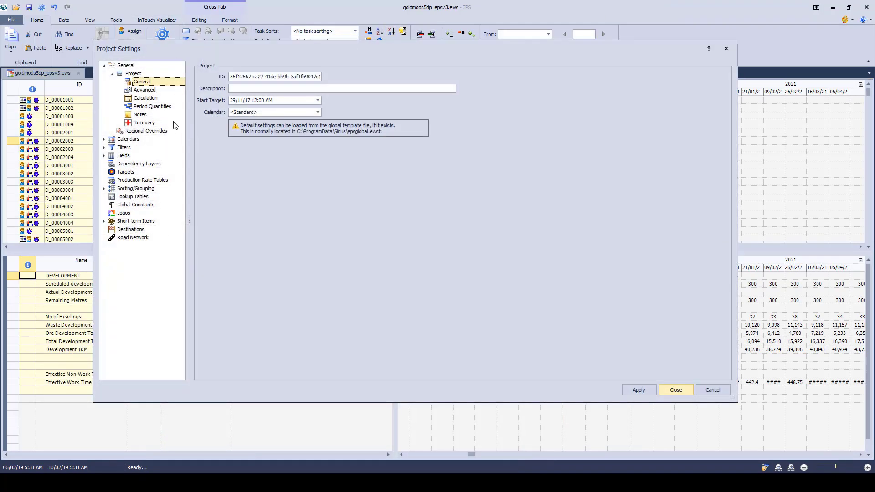
pyautogui.click(317, 112)
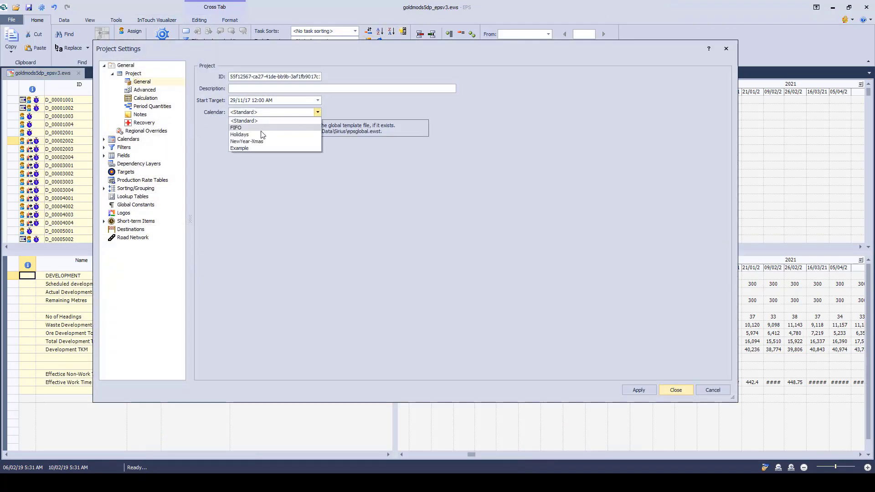
pyautogui.click(237, 128)
pyautogui.click(673, 390)
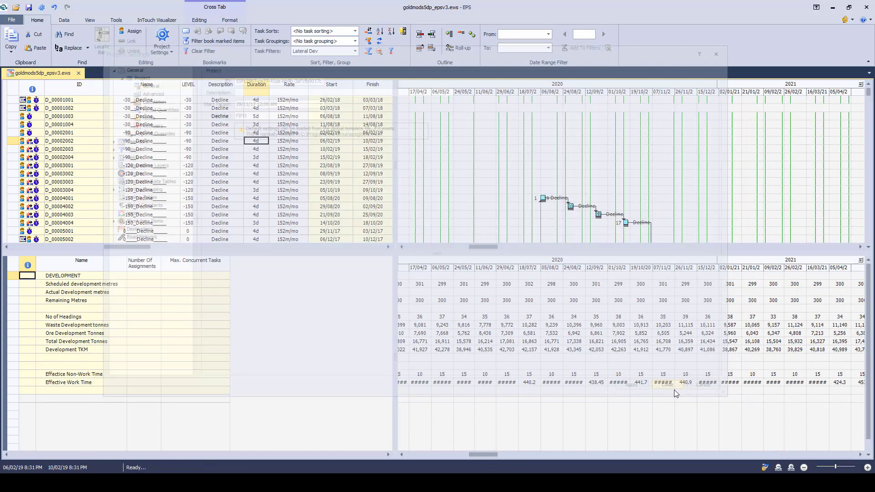
# Step: Apply the saved Short Term timescale to the schedule views
pyautogui.doubleClick(502, 262)
pyautogui.click(186, 126)
pyautogui.click(194, 134)
pyautogui.click(472, 351)
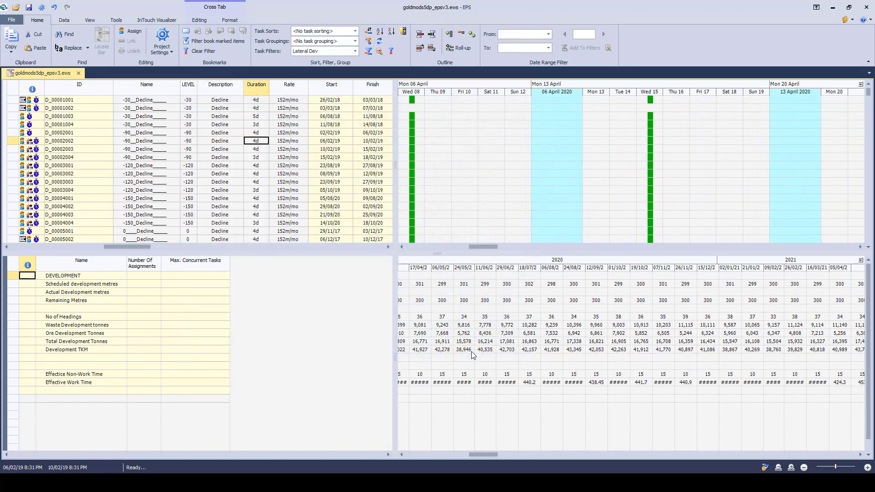
pyautogui.click(507, 350)
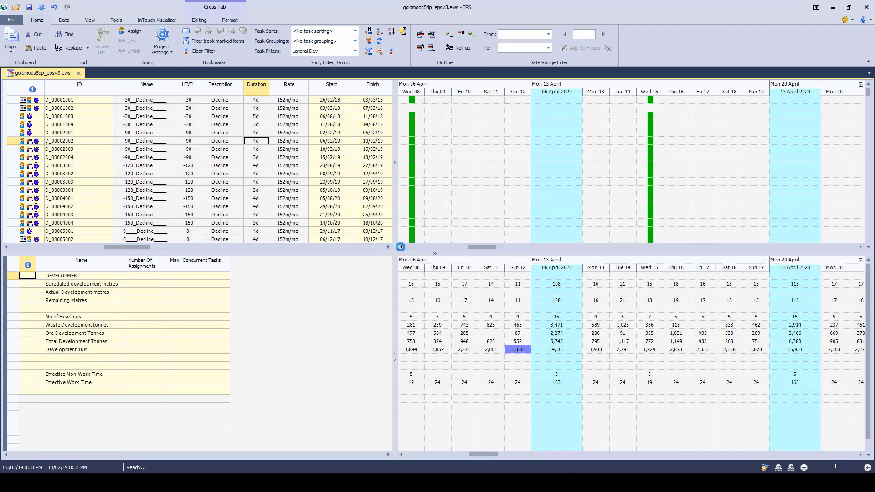
# Step: Select the Effectice Non-Work Time and Effective Work Time rows to inspect them against the Wednesday downtime bars
pyautogui.click(401, 247)
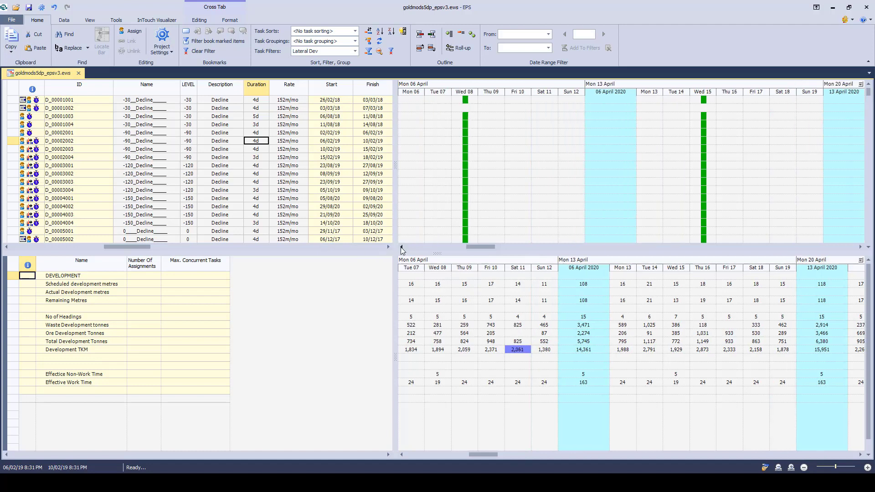
pyautogui.click(466, 101)
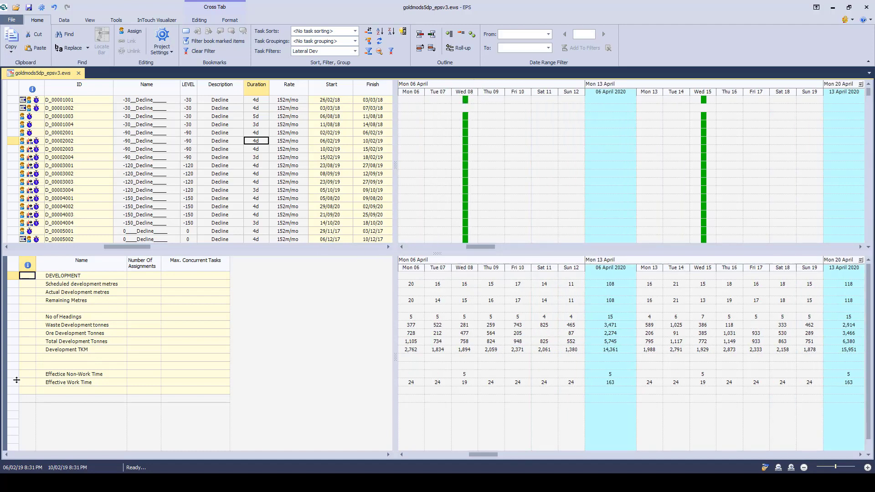
pyautogui.moveTo(13, 373); pyautogui.dragTo(13, 382)
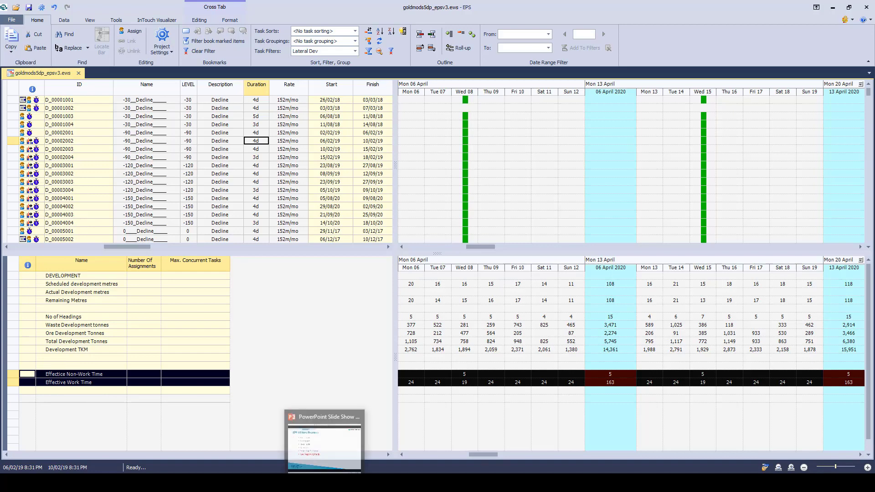
# Step: Switch to the PowerPoint slide show, advance it to the Internal Fields bullet, and return to EPS
pyautogui.click(324, 483)
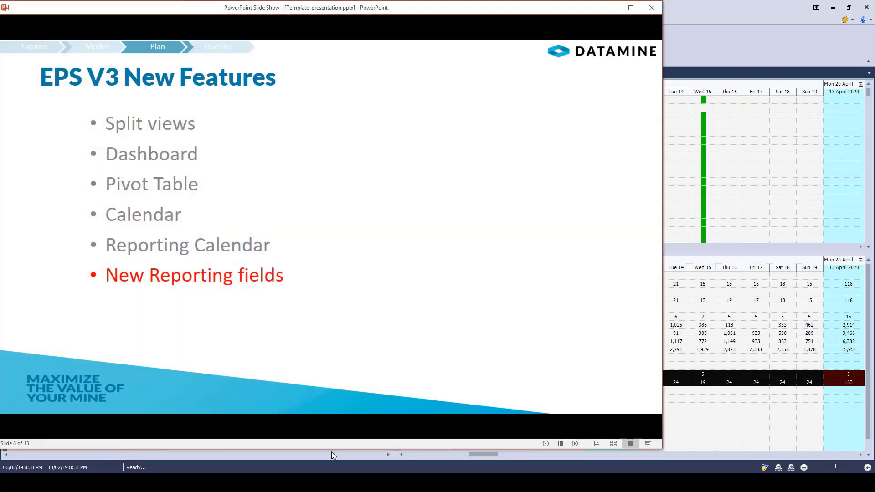
pyautogui.click(370, 323)
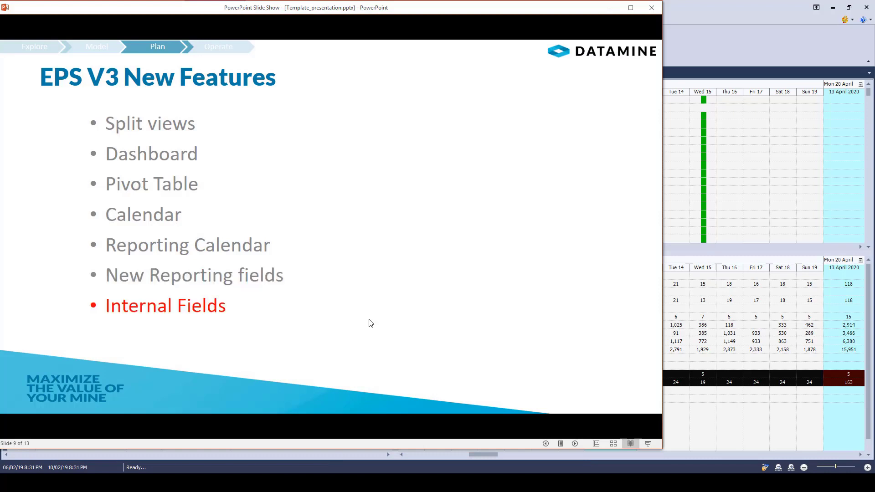
pyautogui.click(610, 7)
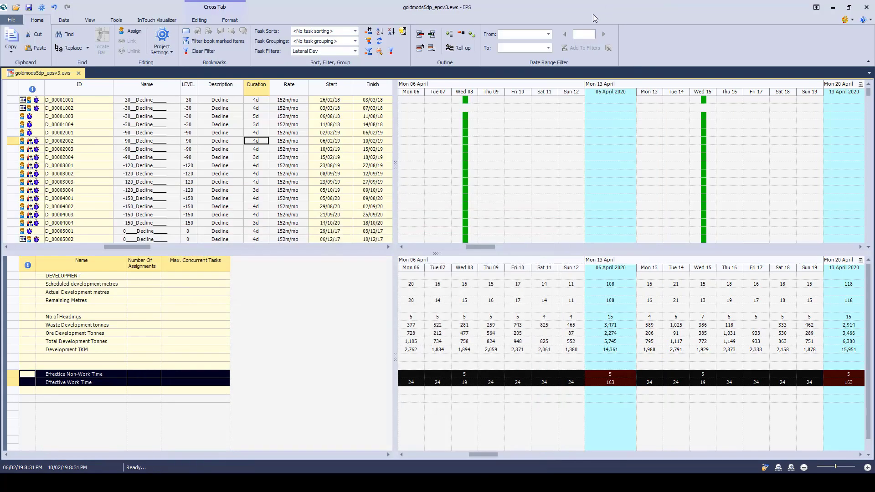
# Step: Add a summary field named Total_tonnes to the project's field settings, enlarging the field list to reach its empty row
pyautogui.click(162, 37)
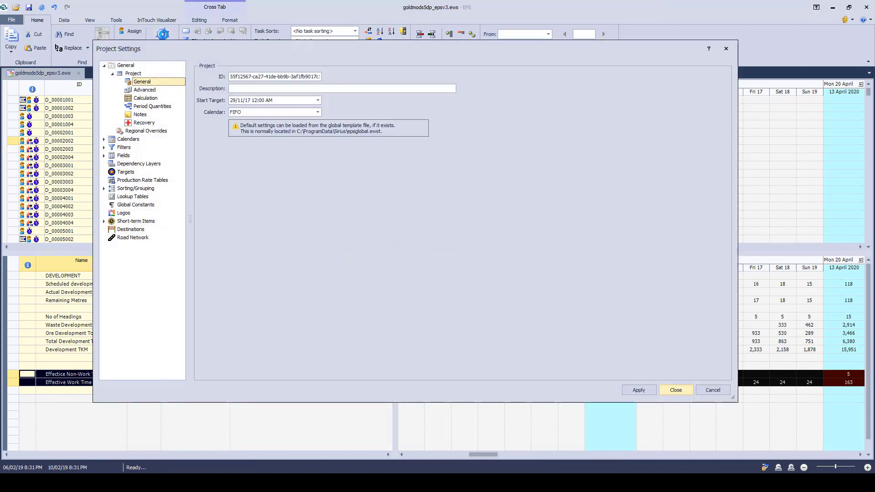
pyautogui.click(125, 157)
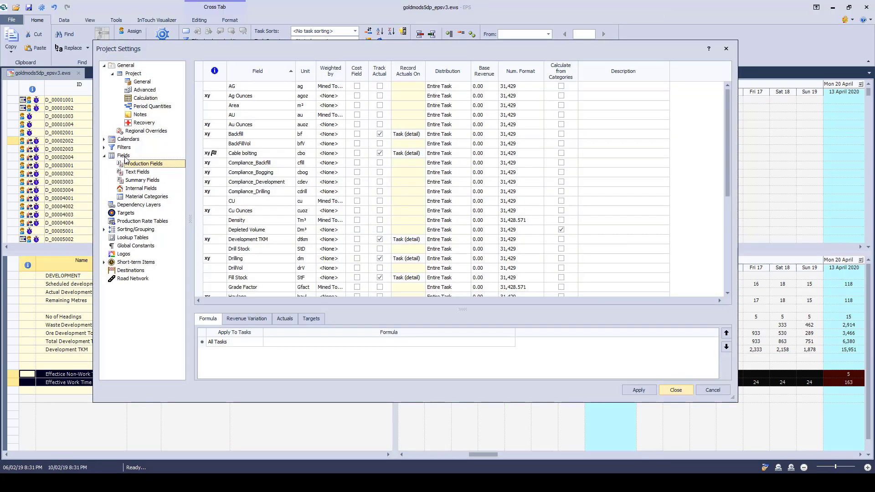
pyautogui.click(141, 181)
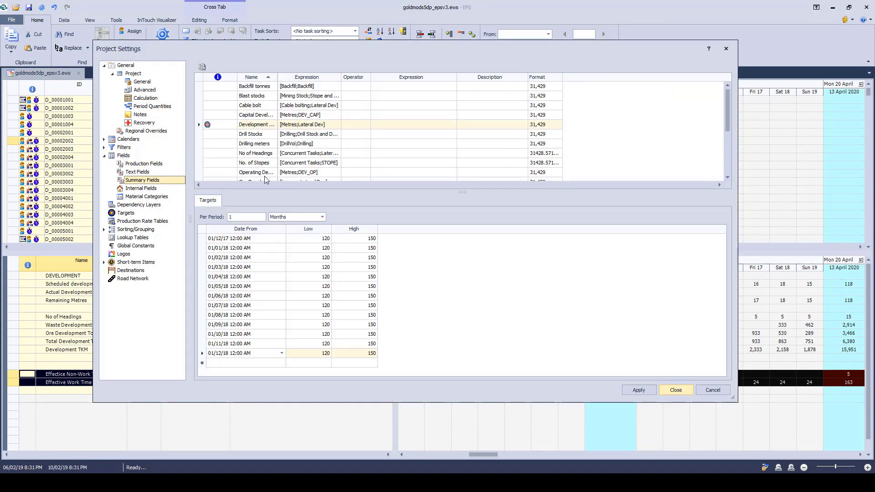
pyautogui.moveTo(275, 190); pyautogui.dragTo(275, 263)
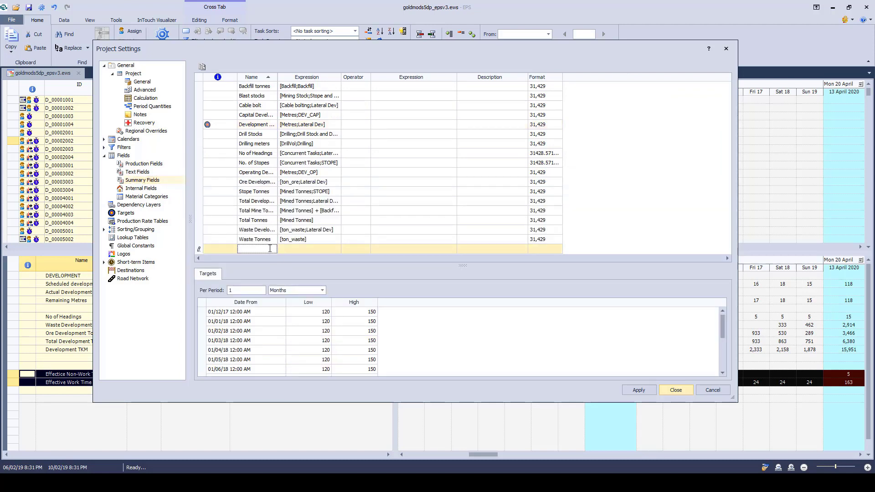
pyautogui.write('Total_tonnes')
# Step: Define the Total_tonnes expression as ton_ore plus ton_waste, with both fields filtered to All Tasks
pyautogui.click(299, 249)
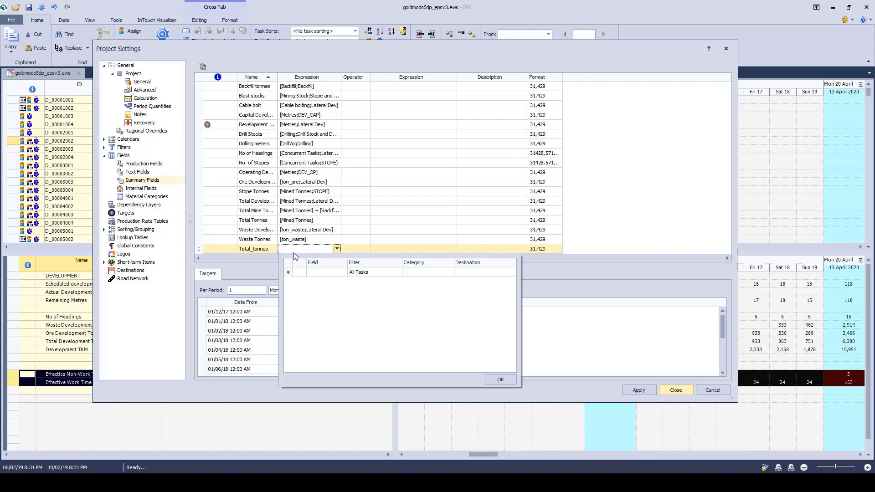
pyautogui.click(331, 272)
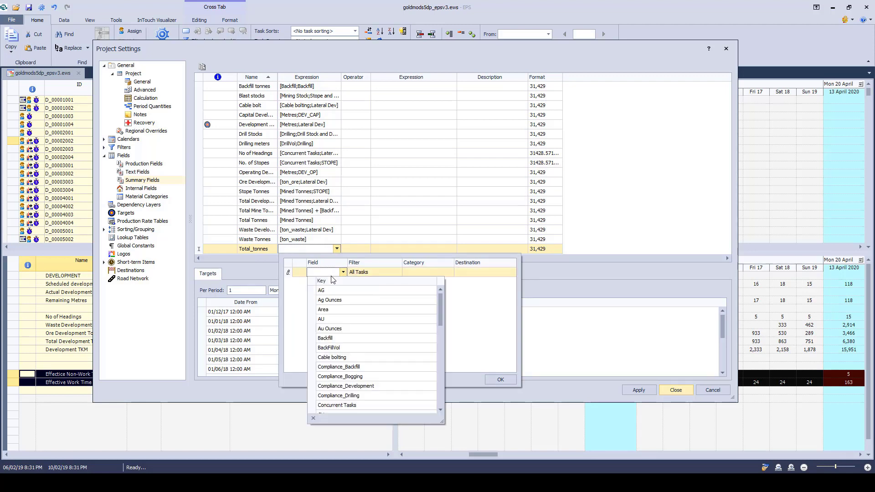
pyautogui.write('t')
pyautogui.click(337, 300)
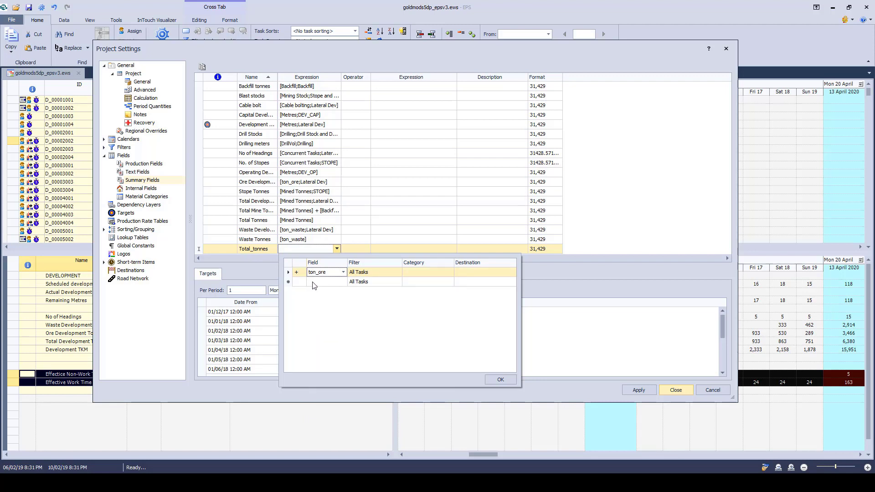
pyautogui.click(313, 282)
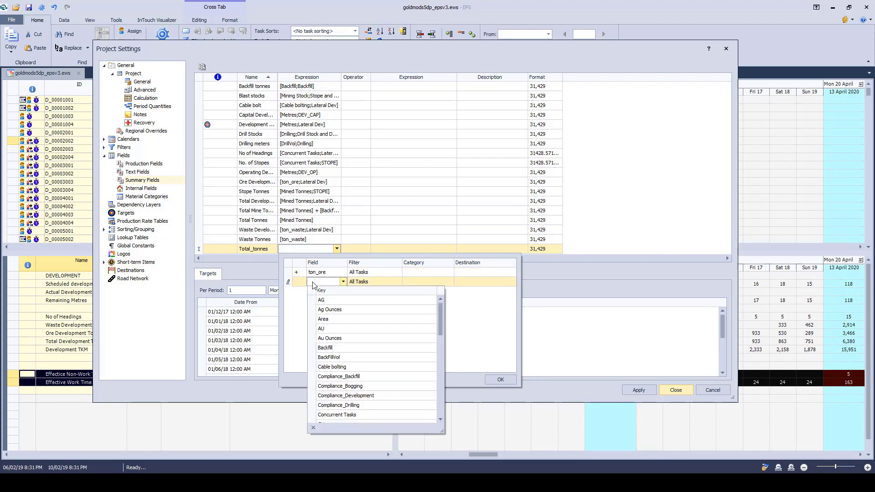
pyautogui.write('TKM')
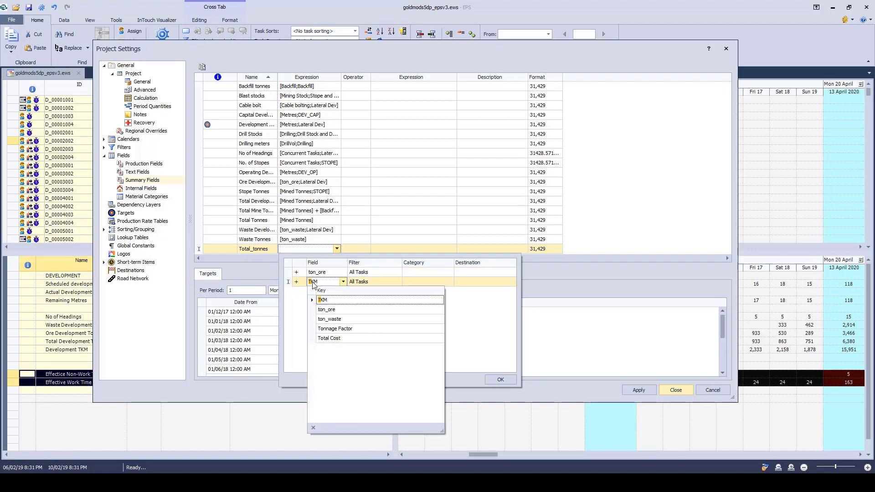
pyautogui.click(332, 319)
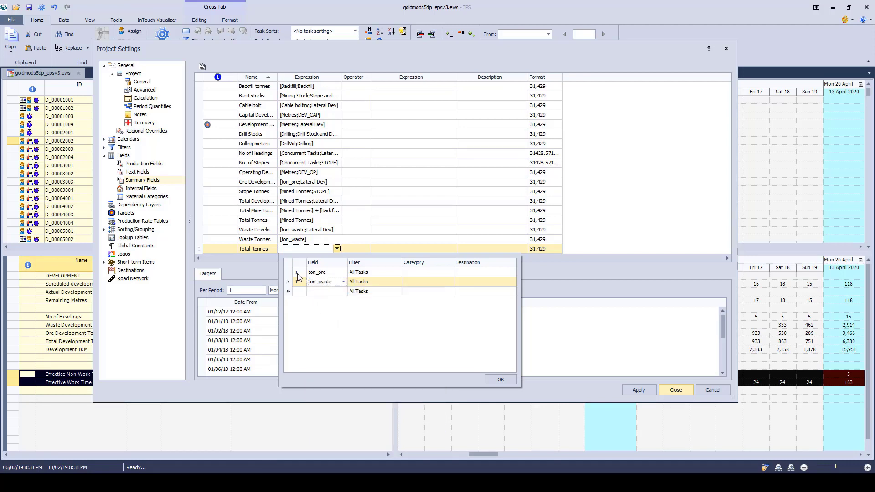
pyautogui.click(499, 380)
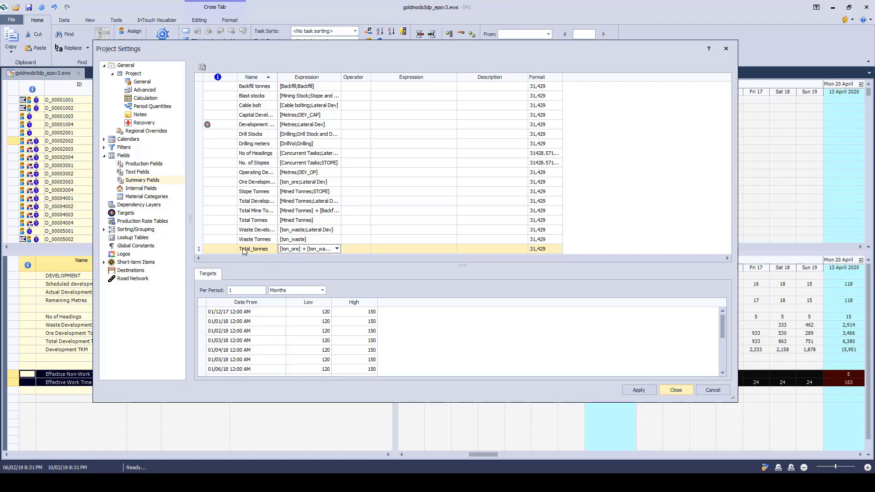
# Step: Look over the operator, second expression and format options of Total_tonnes without filling them, and close the project settings
pyautogui.click(410, 251)
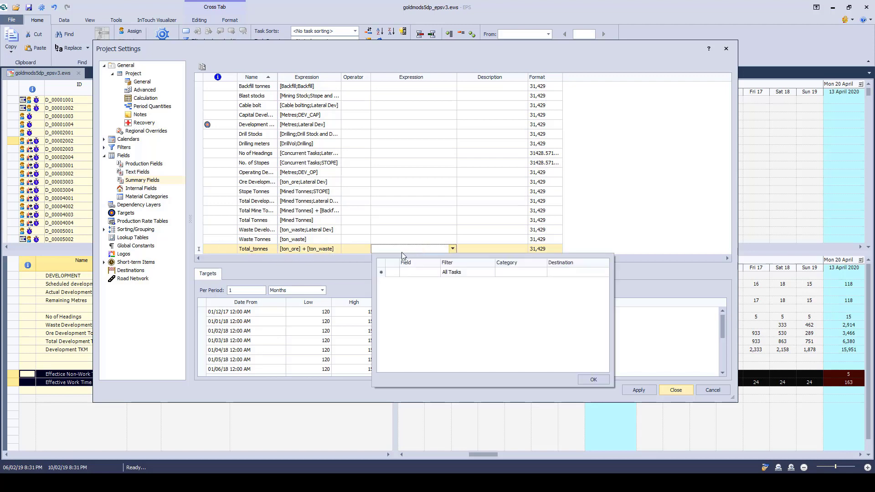
pyautogui.click(357, 253)
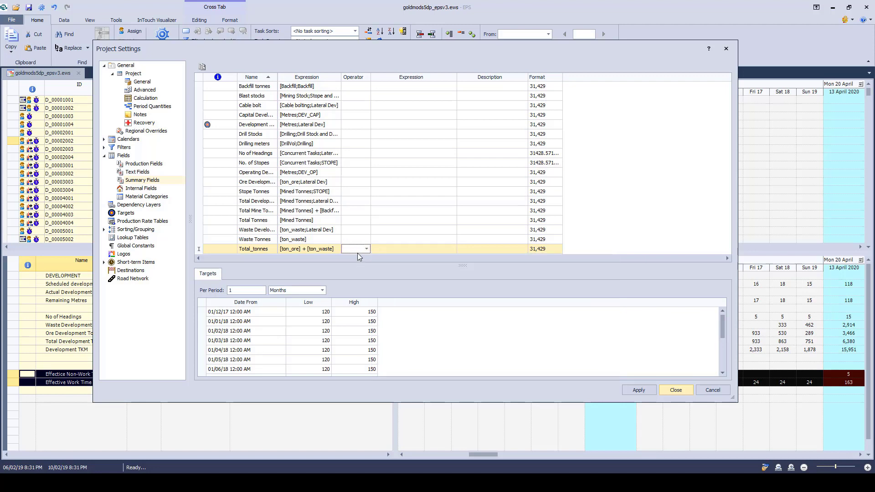
pyautogui.click(406, 249)
pyautogui.click(676, 252)
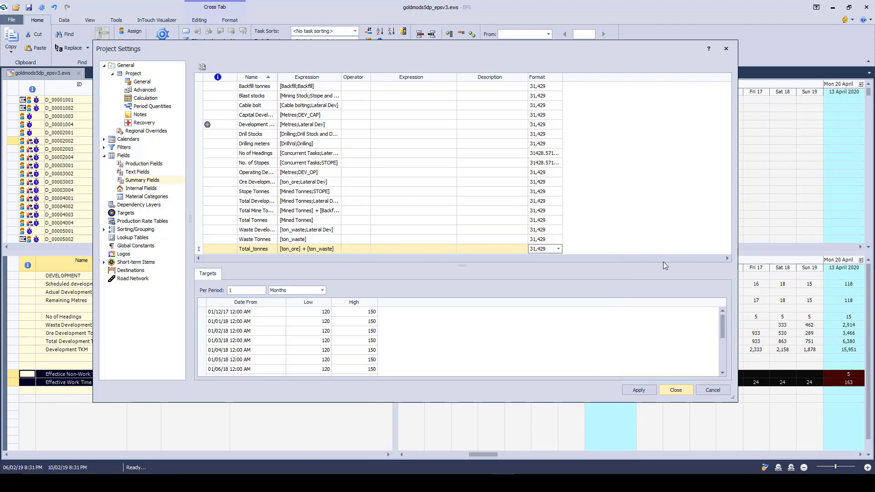
pyautogui.click(676, 390)
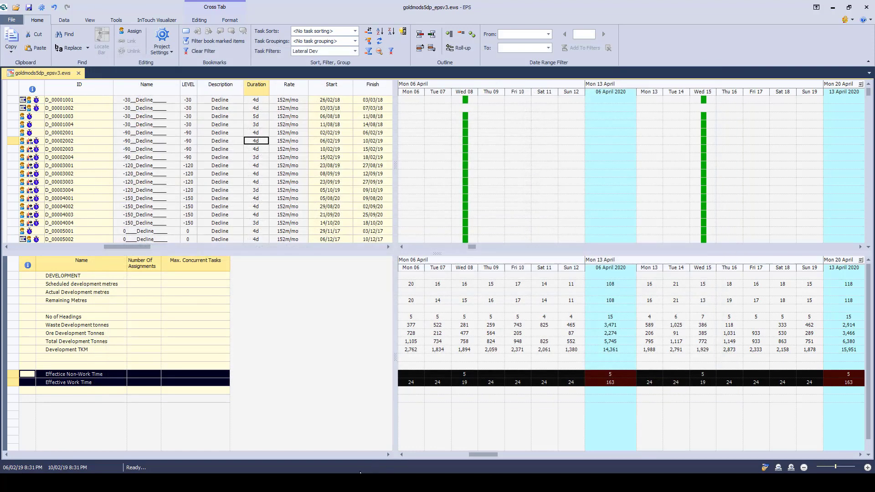
# Step: Switch to the PowerPoint slide show, advance it to the Resource Chart bullet, and return to EPS
pyautogui.hotkey('alt', 'Tab')
pyautogui.click(310, 348)
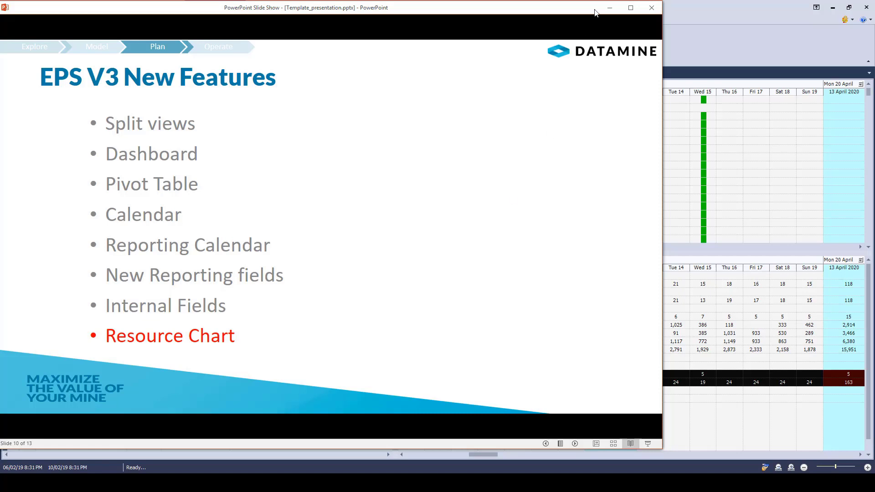
pyautogui.click(611, 7)
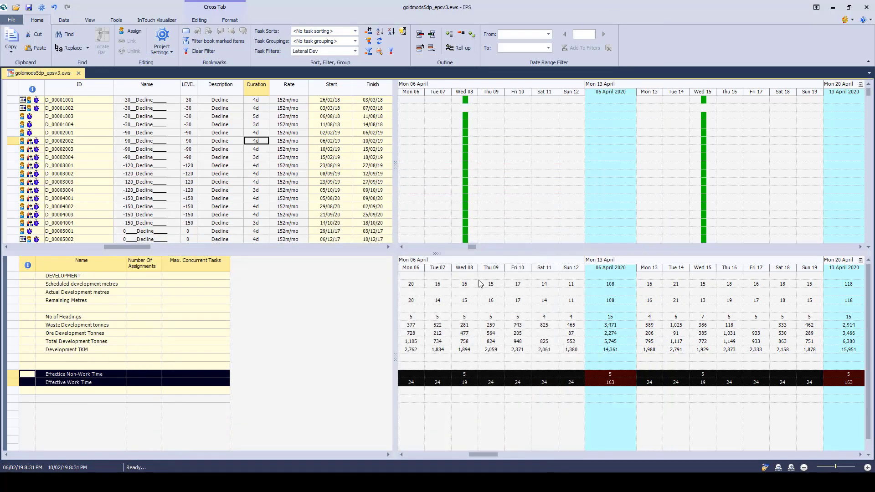
# Step: Apply the Resources custom view and move the divider between its two views down to enlarge the task chart
pyautogui.click(90, 20)
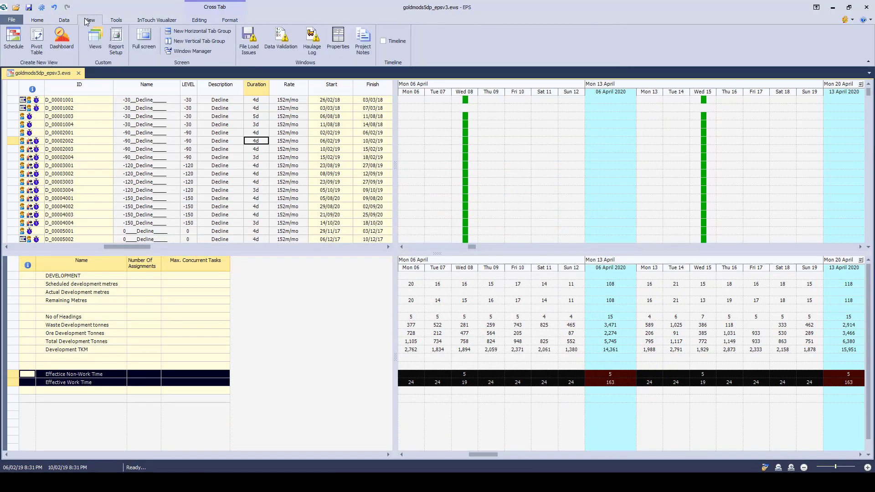
pyautogui.click(95, 42)
pyautogui.click(219, 105)
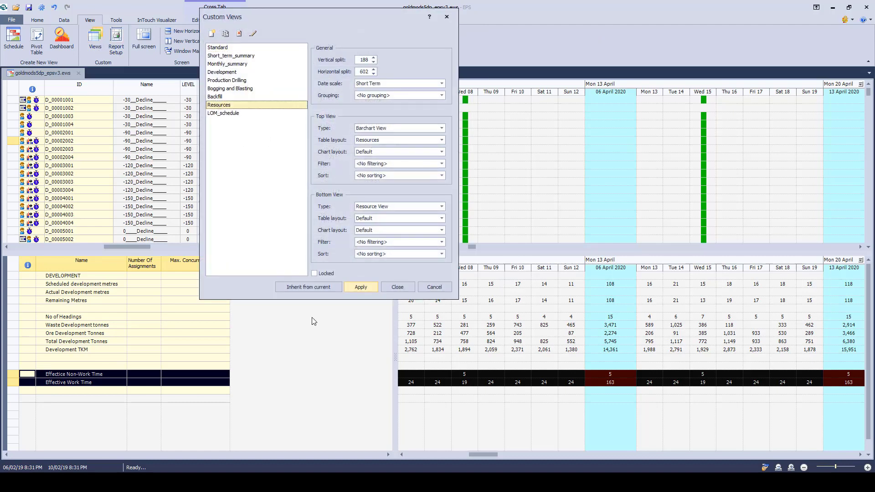
pyautogui.click(362, 287)
pyautogui.click(391, 288)
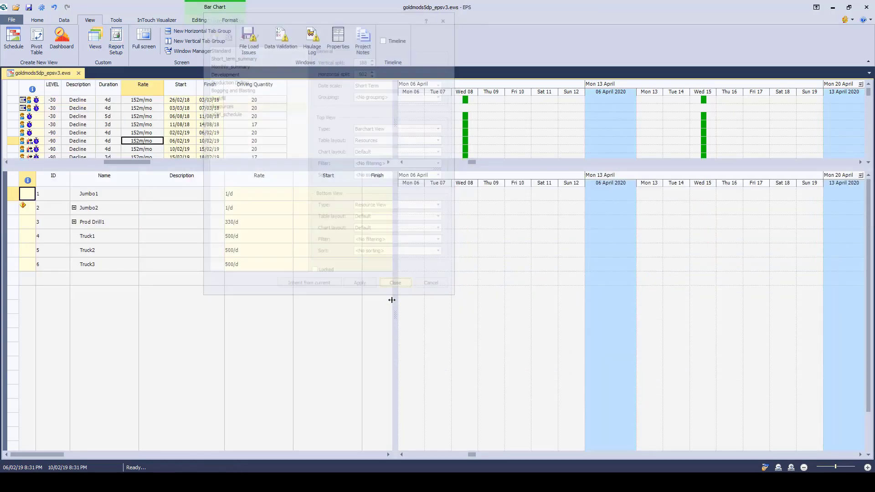
pyautogui.moveTo(382, 168); pyautogui.dragTo(382, 260)
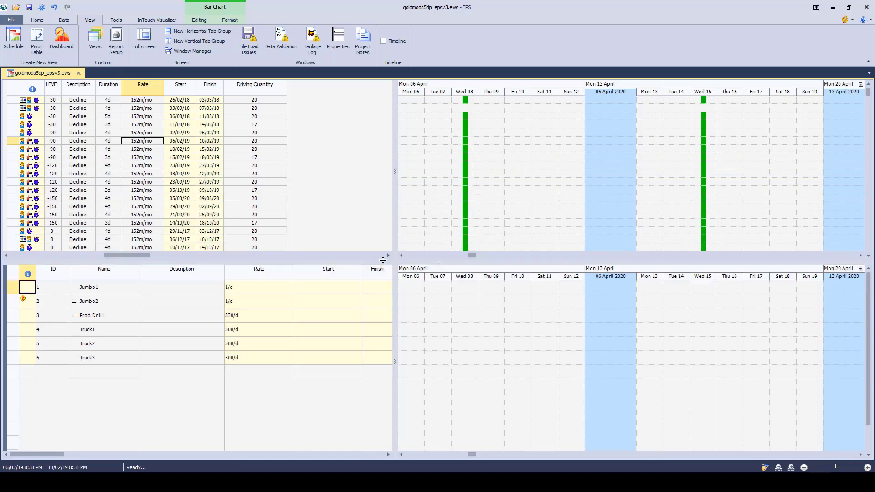
# Step: Expand the Jumbo2 resource, locate the bar of its task D_00005001, and examine the following Decline task bars through December 2017
pyautogui.click(74, 301)
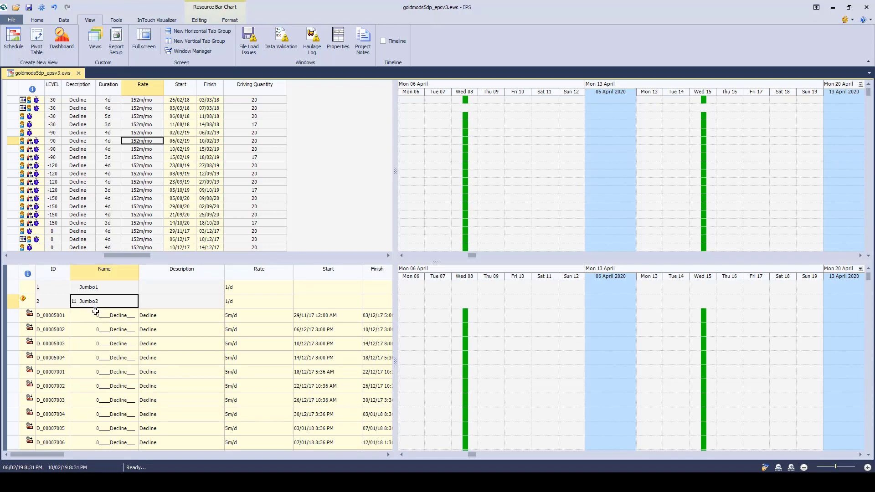
pyautogui.click(115, 317)
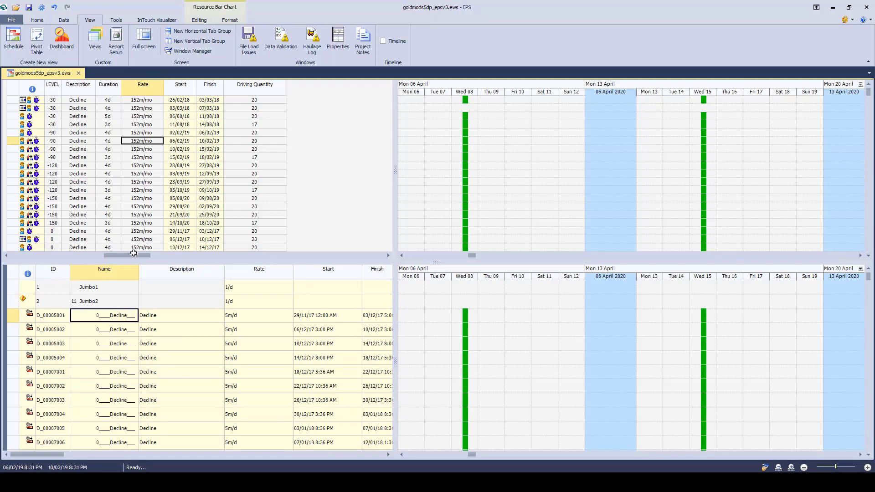
pyautogui.click(37, 20)
pyautogui.click(101, 46)
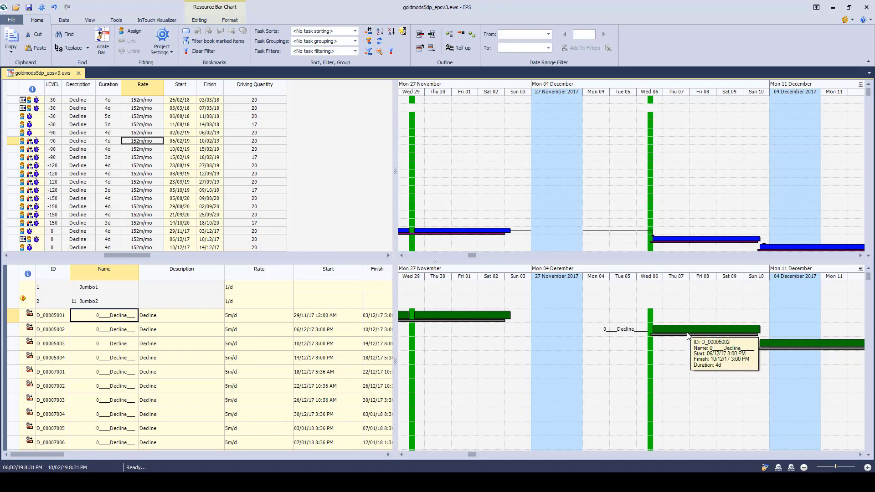
pyautogui.click(860, 454)
pyautogui.click(860, 455)
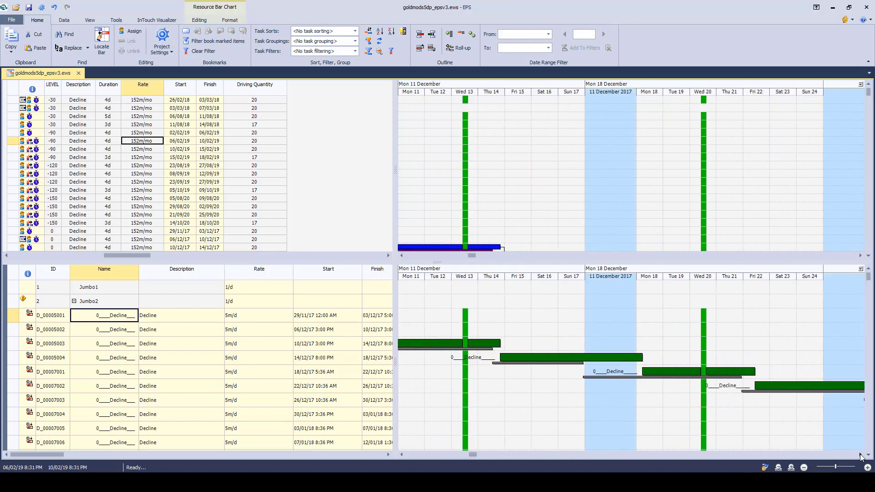
pyautogui.click(860, 454)
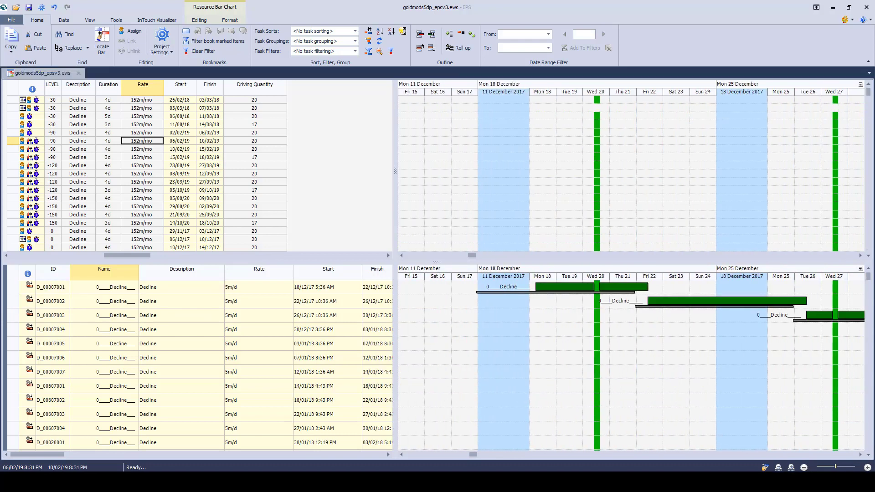
# Step: Switch to the PowerPoint slide show, advance it to the Work Packages bullet, and return to EPS
pyautogui.click(273, 482)
pyautogui.click(299, 337)
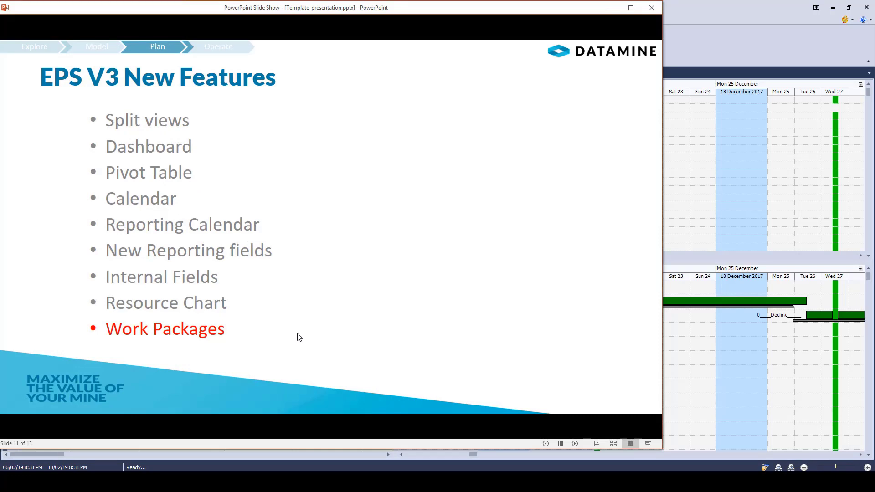
pyautogui.click(611, 8)
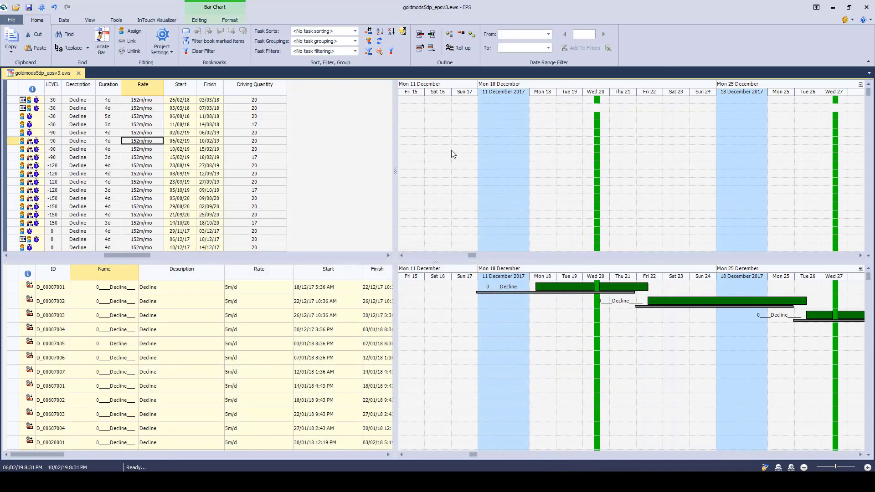
# Step: Collapse the Jumbo2 resource and apply the Development custom view to the schedule
pyautogui.scroll(2, 196, 339)
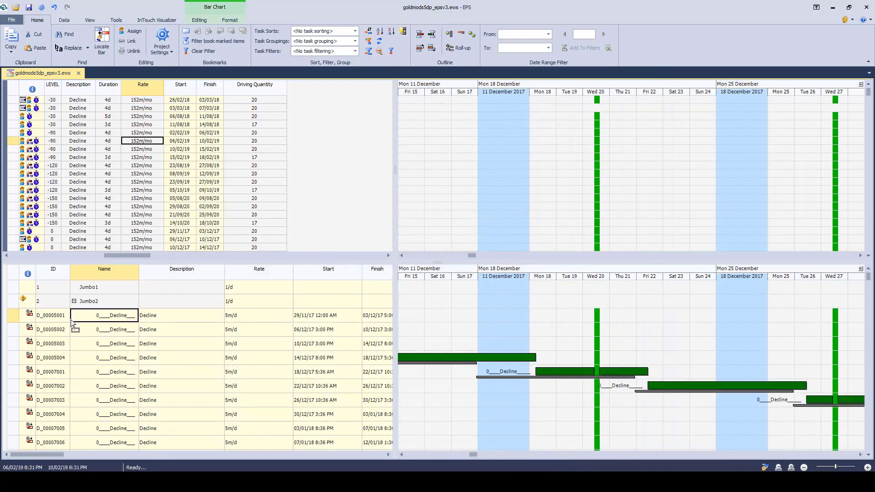
pyautogui.click(73, 302)
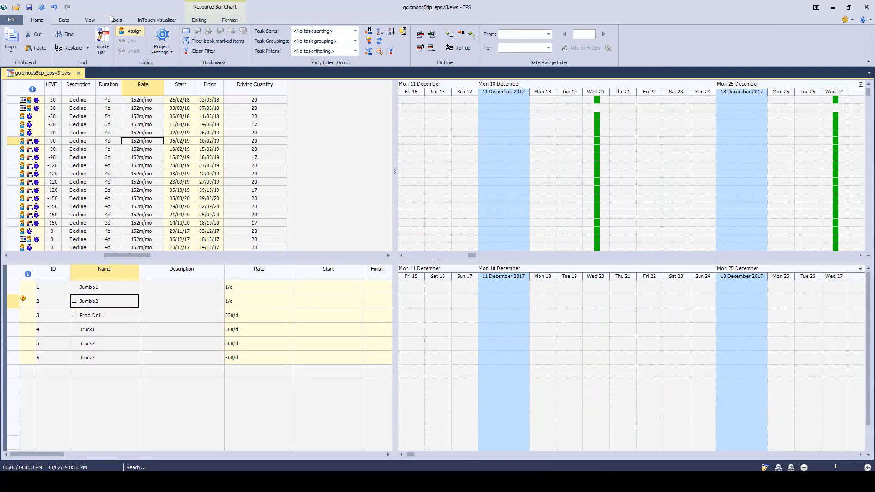
pyautogui.click(89, 20)
pyautogui.click(95, 40)
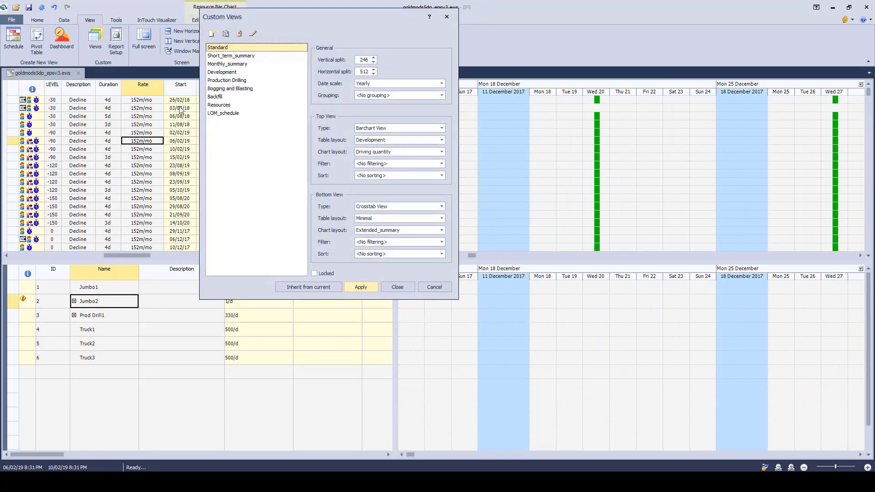
pyautogui.click(228, 72)
pyautogui.click(360, 287)
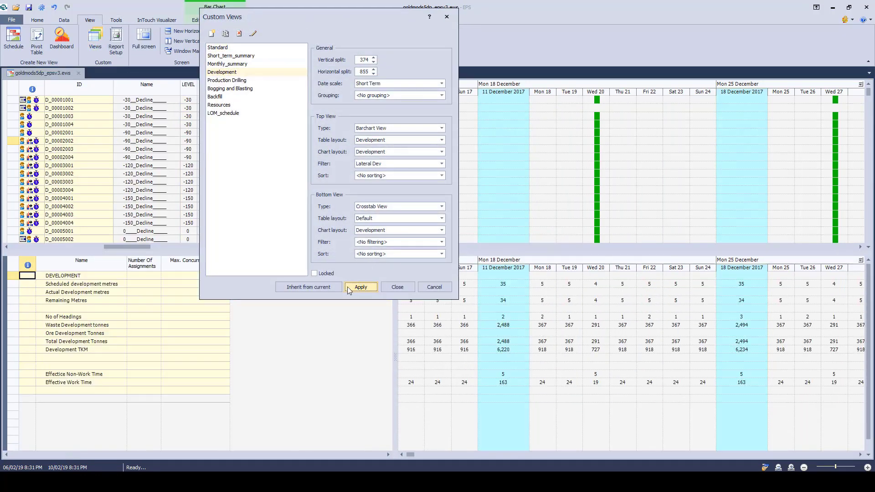
pyautogui.click(397, 287)
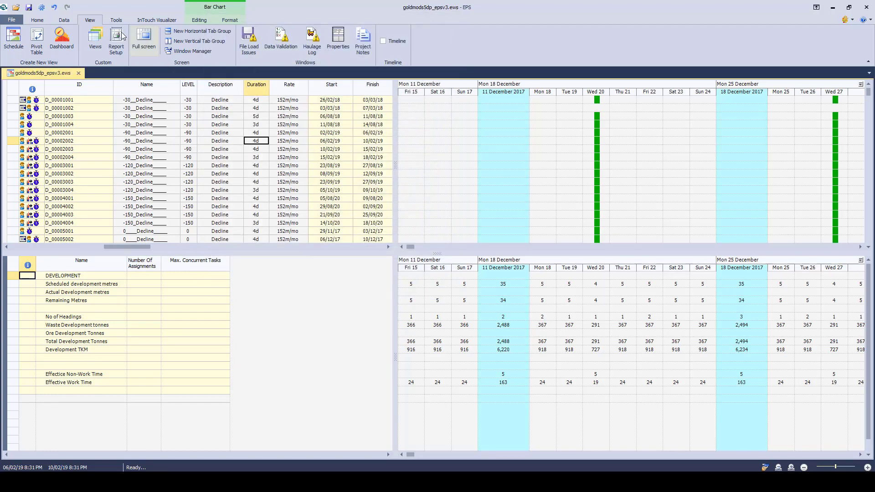
# Step: Change the project calendar to <Standard> in the project's general settings and close the settings
pyautogui.click(37, 20)
pyautogui.click(163, 39)
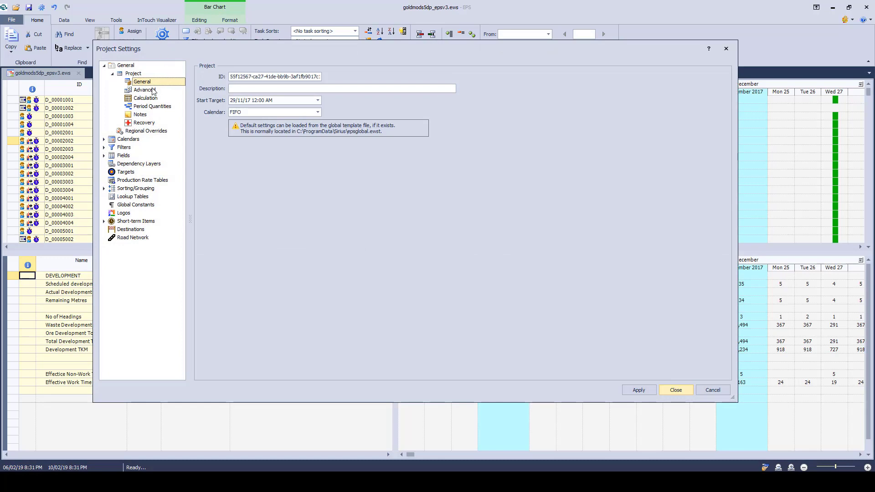
pyautogui.click(318, 112)
pyautogui.click(263, 121)
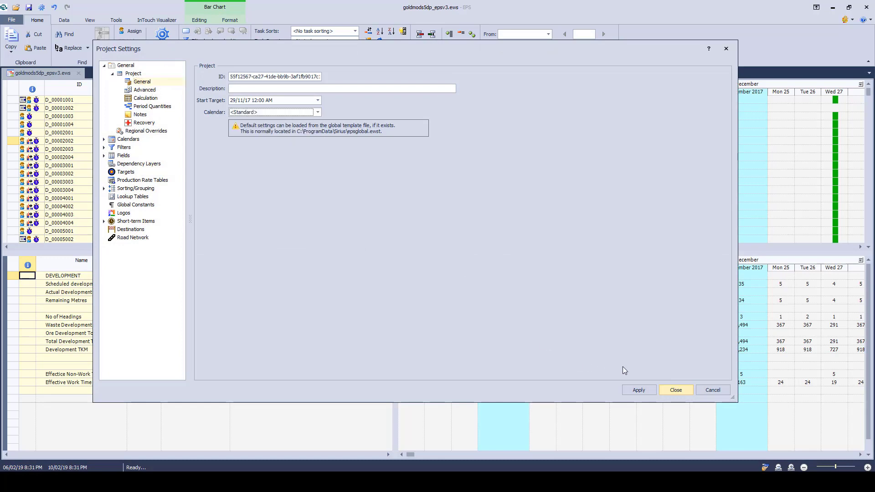
pyautogui.click(682, 389)
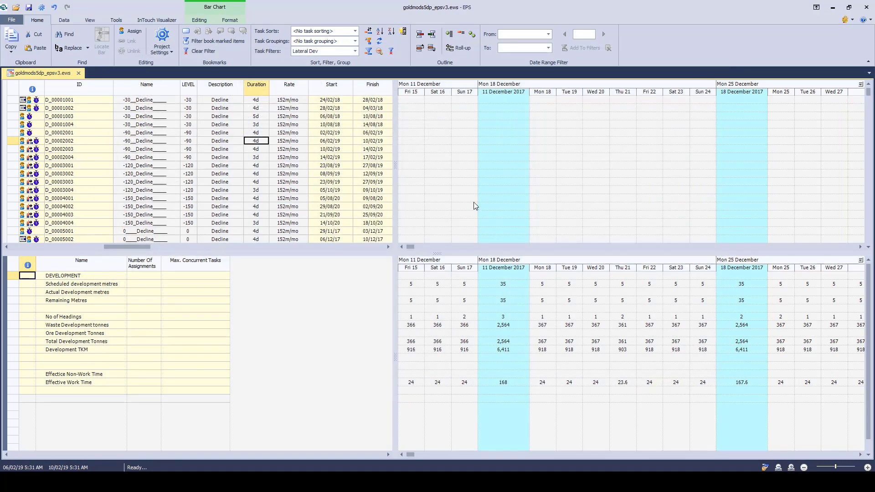
# Step: Locate the bar of task D_00001001 and generate the Cable bolt work package for the selected Decline task D_00001002
pyautogui.click(145, 101)
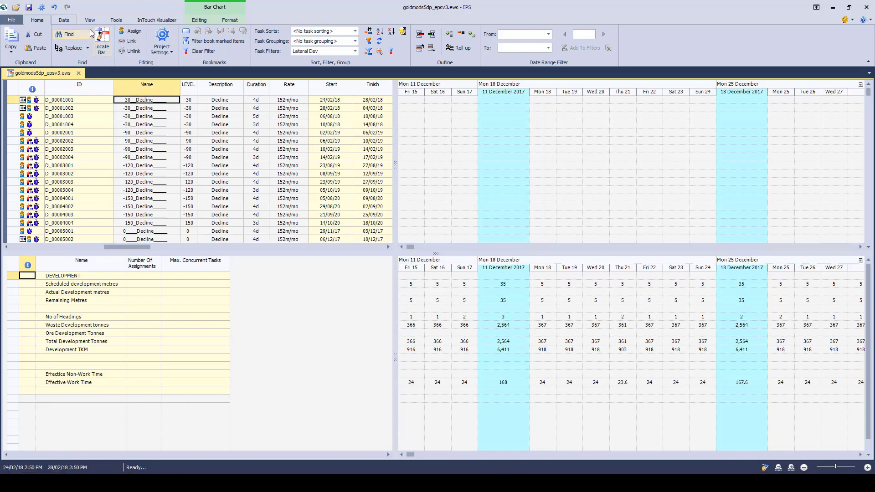
pyautogui.click(105, 40)
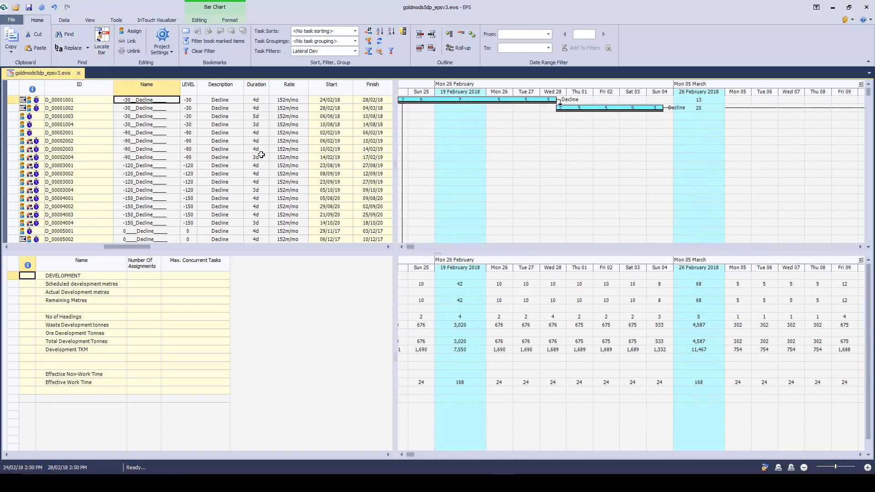
pyautogui.click(280, 109)
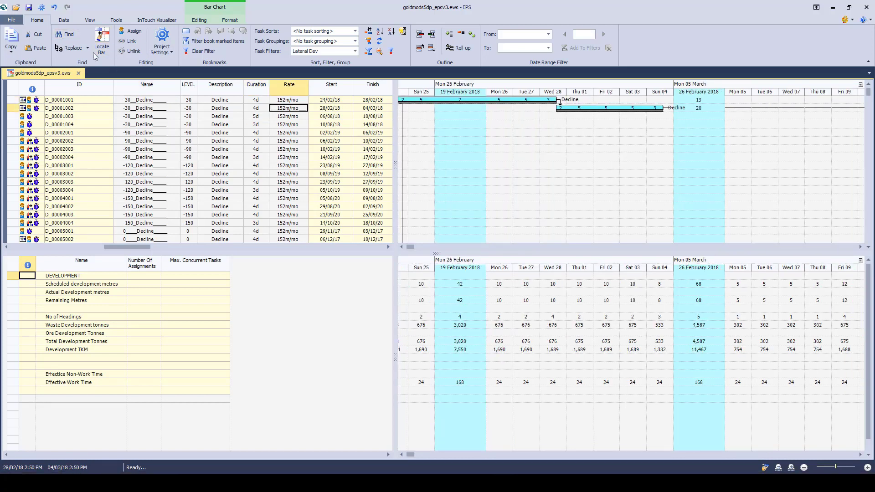
pyautogui.click(117, 21)
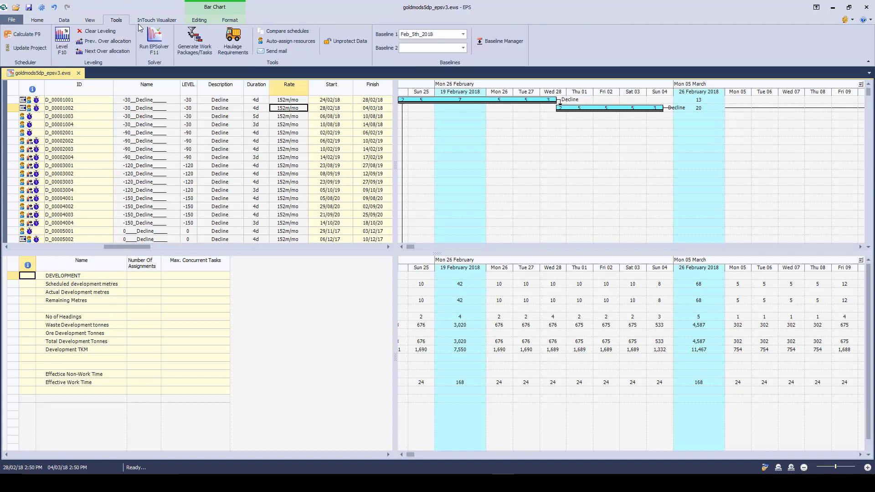
pyautogui.click(197, 53)
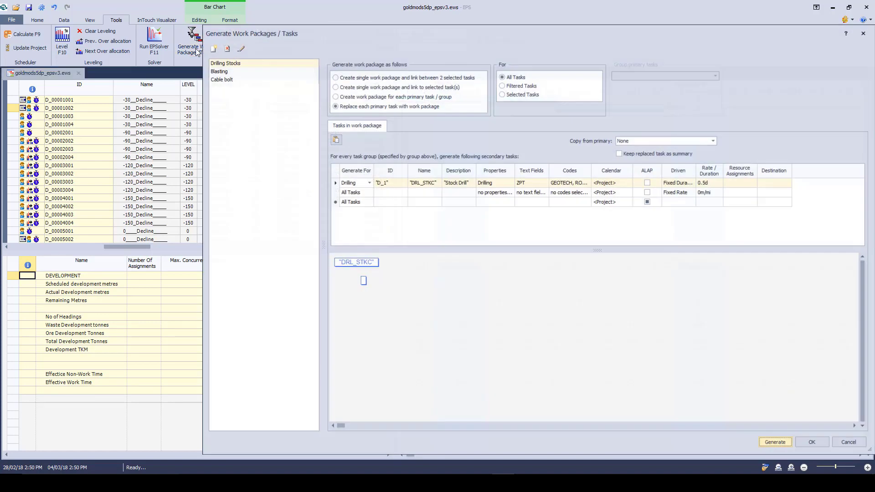
pyautogui.click(222, 80)
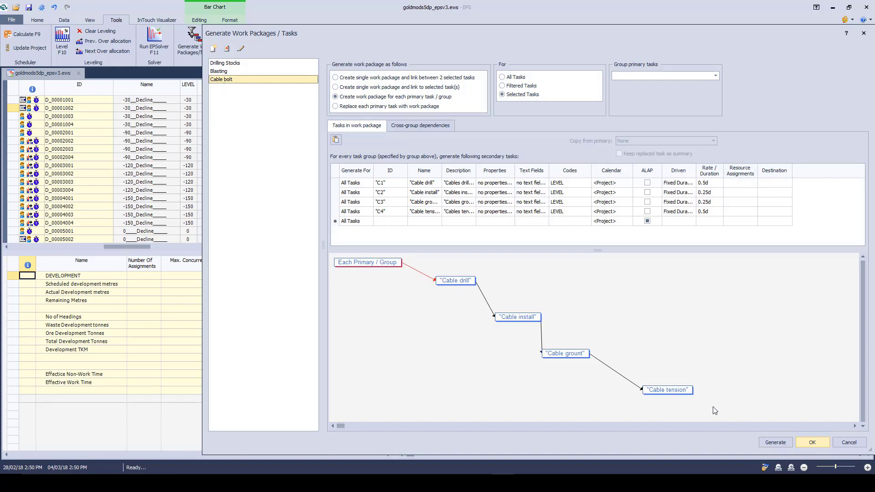
pyautogui.click(774, 442)
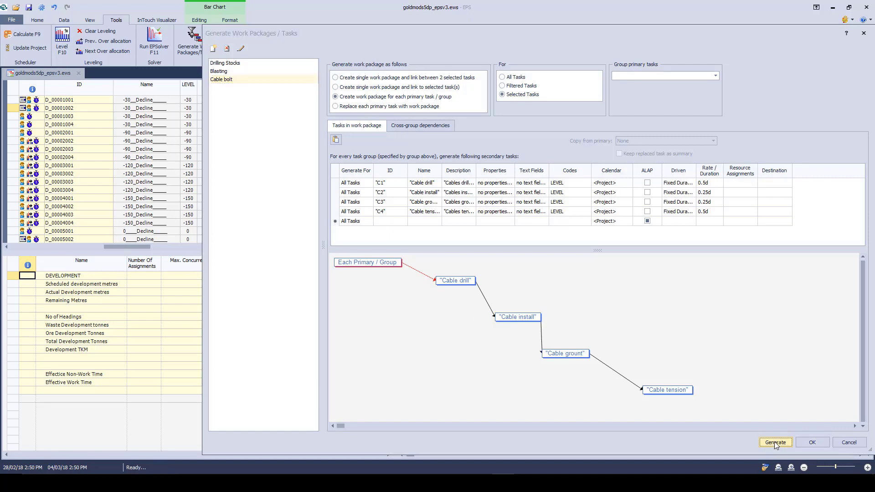
# Step: Filter the schedule by dependency with predecessor level 6 and successor level 5, and select the names of the four cable tasks
pyautogui.click(64, 20)
pyautogui.click(568, 33)
pyautogui.click(568, 32)
pyautogui.click(569, 46)
pyautogui.click(585, 40)
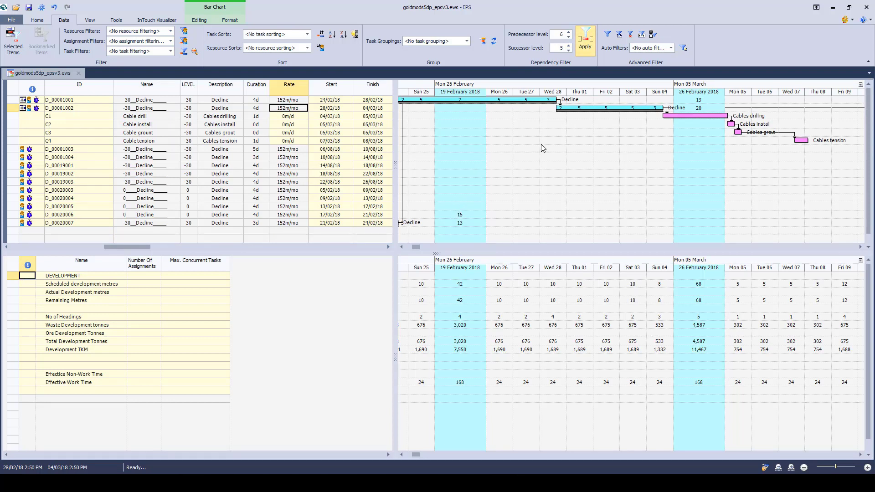
pyautogui.moveTo(616, 106)
pyautogui.click(860, 248)
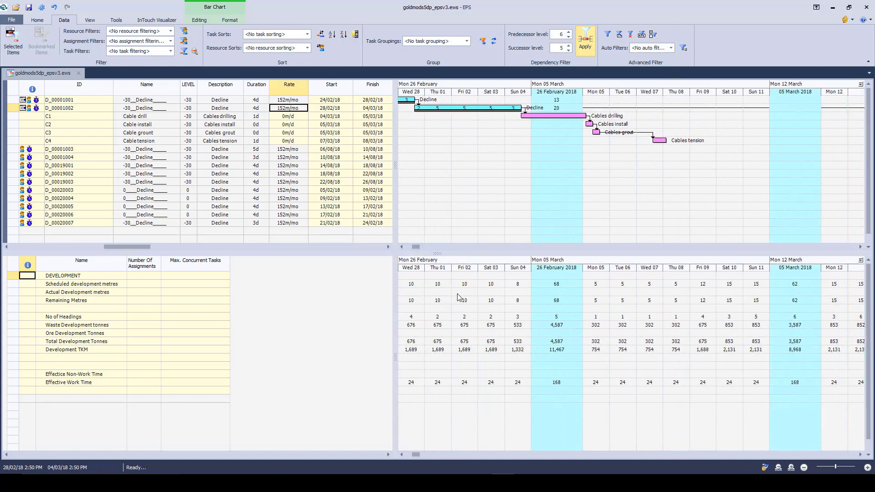
pyautogui.moveTo(137, 117); pyautogui.dragTo(137, 141)
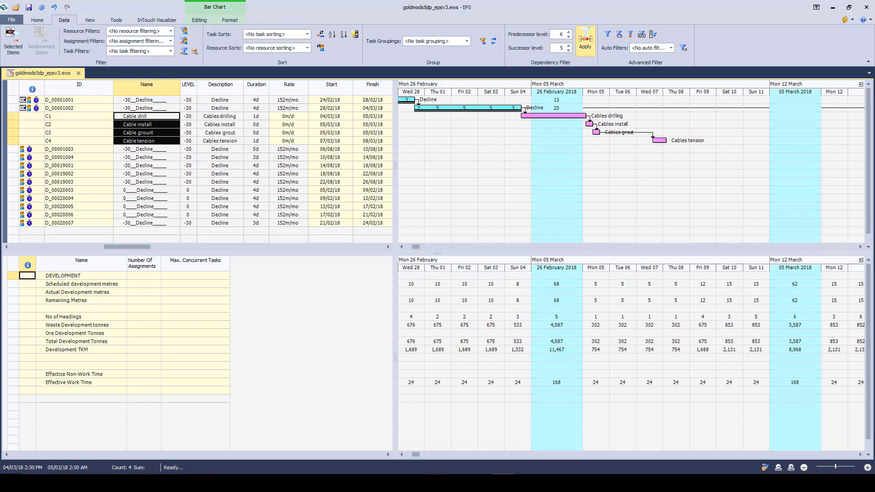
# Step: Switch to the PowerPoint slide show, advance it to the Solver bullet, and return to EPS
pyautogui.click(324, 483)
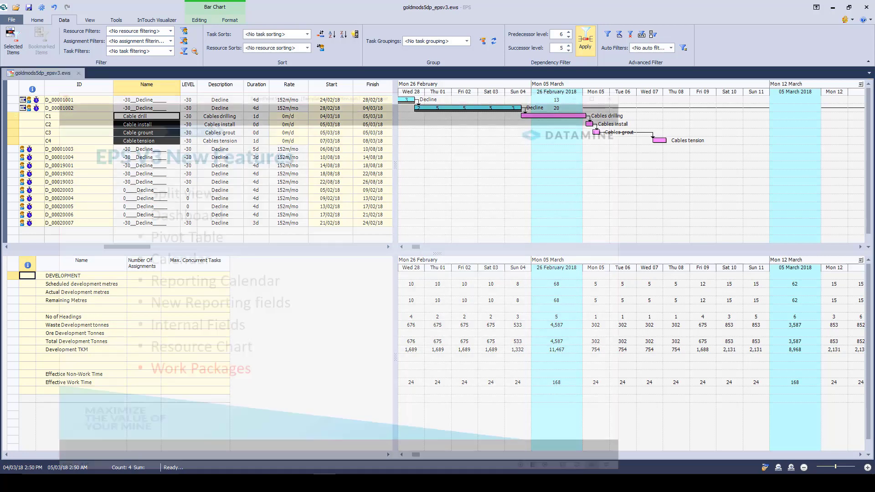
pyautogui.click(325, 320)
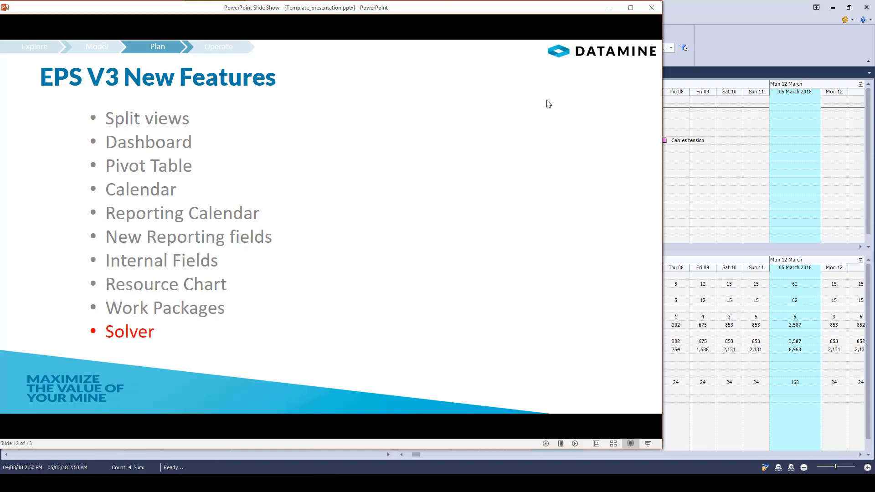
pyautogui.click(608, 9)
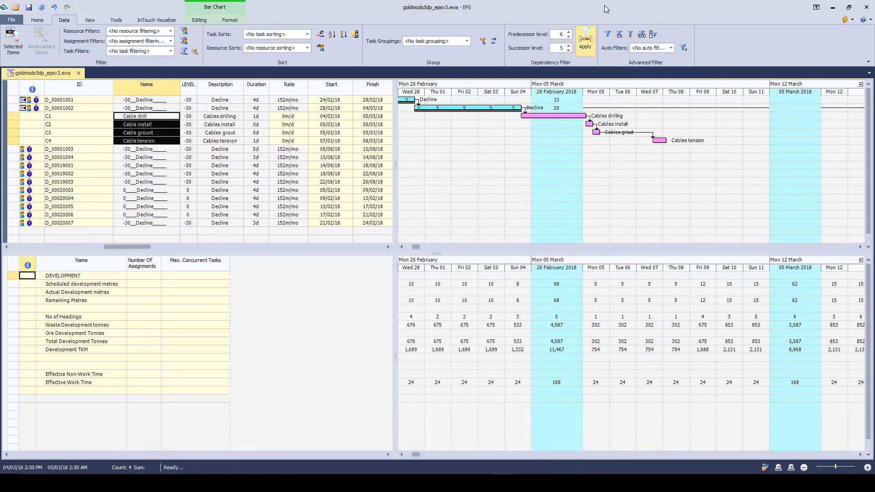
# Step: Open EPSolver and examine its solving options, production targets, and optimization objectives, including the fields available for the Minimize action
pyautogui.click(114, 21)
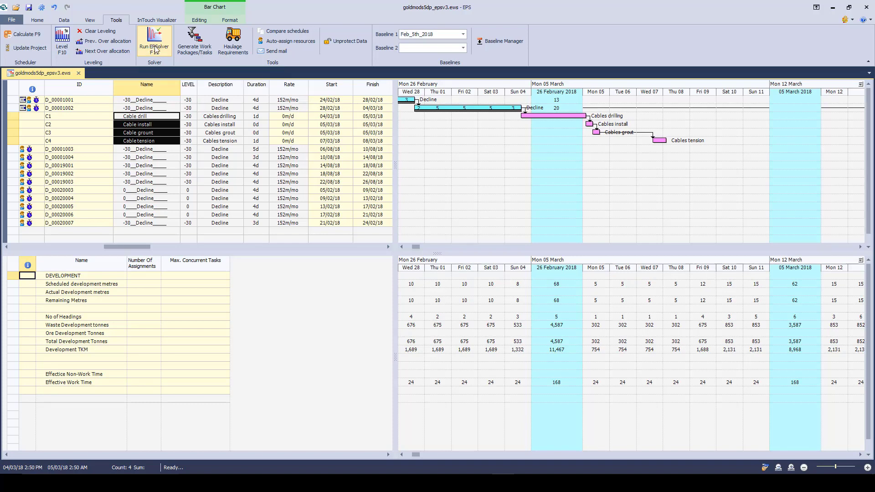
pyautogui.click(156, 50)
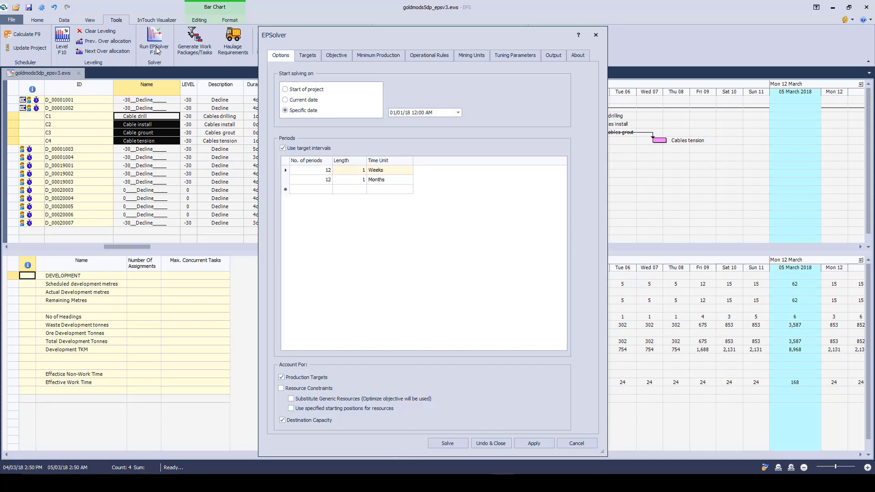
pyautogui.moveTo(335, 32); pyautogui.dragTo(182, 16)
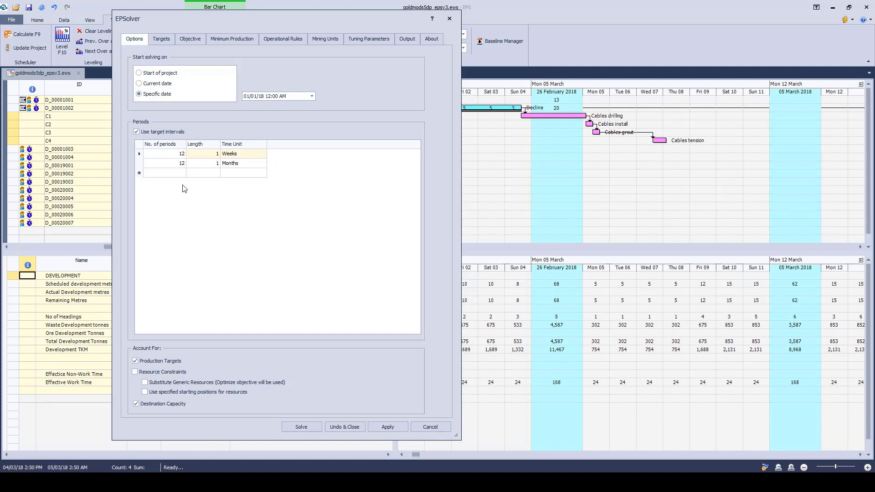
pyautogui.click(165, 40)
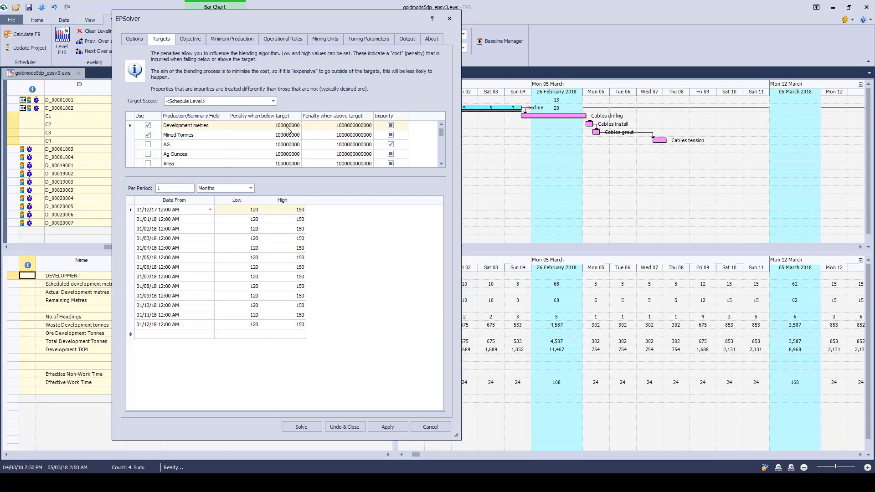
pyautogui.click(187, 40)
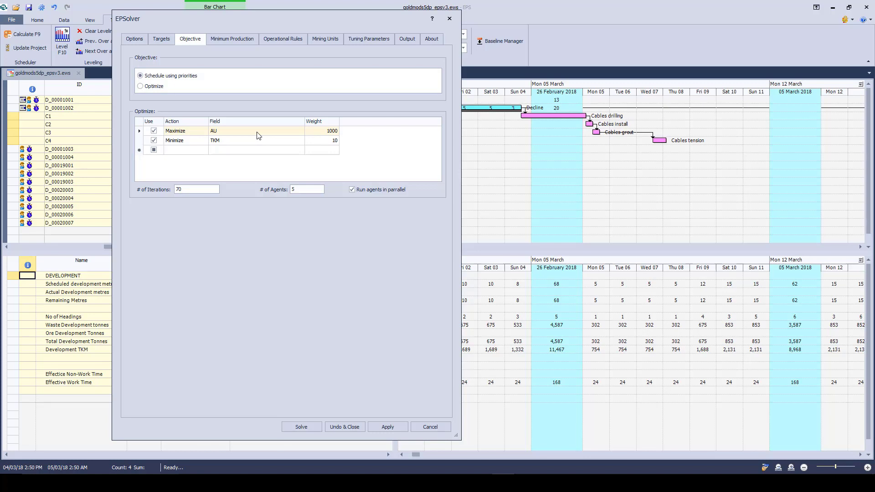
pyautogui.click(252, 144)
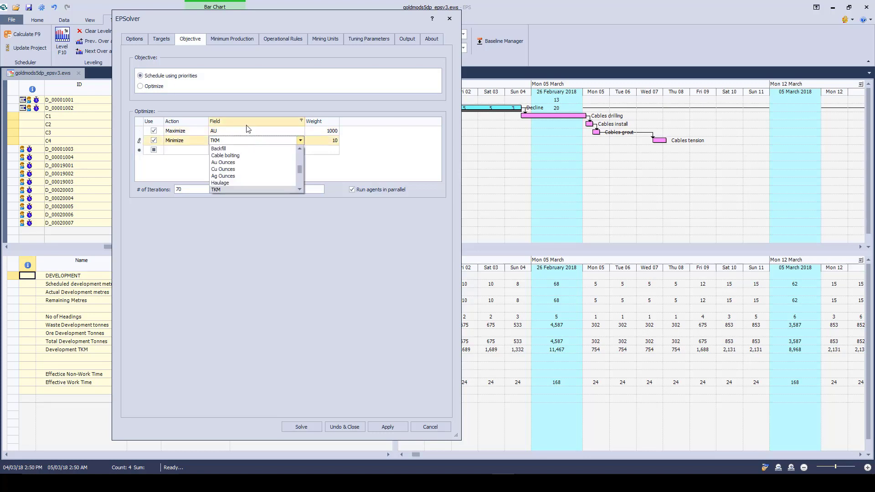
pyautogui.click(237, 144)
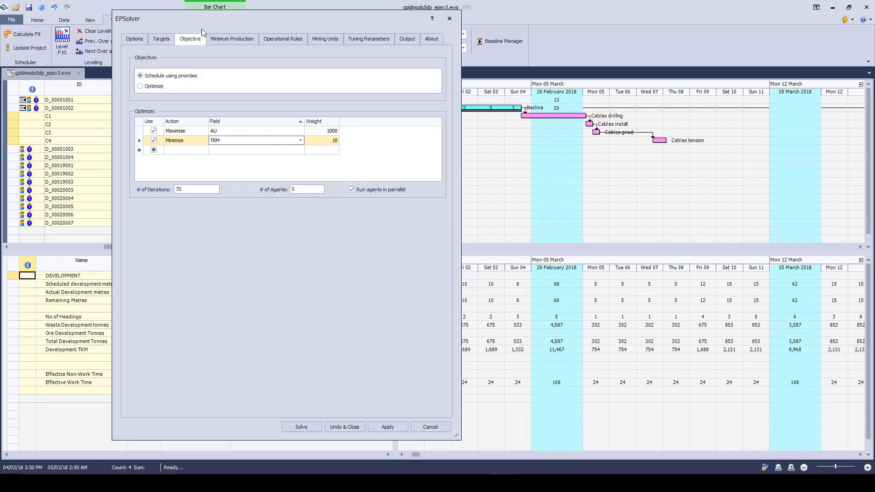
# Step: Examine EPSolver's minimum production, operational rules, and mining units settings
pyautogui.click(228, 38)
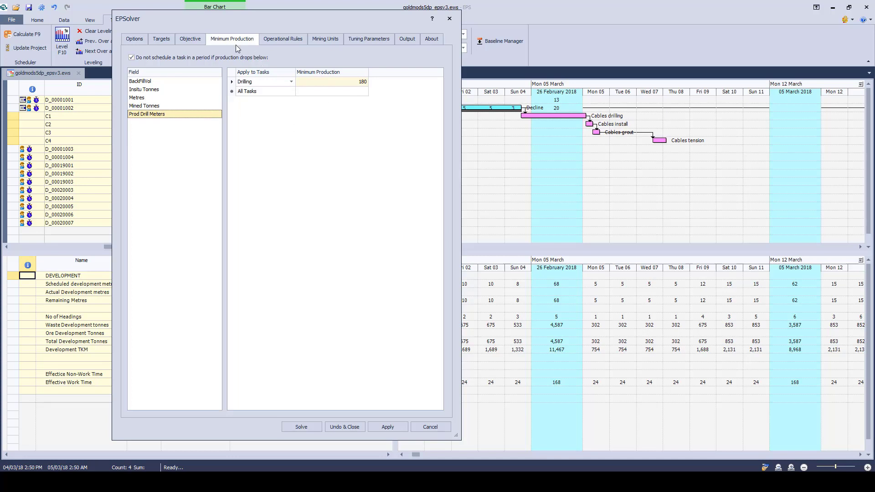
pyautogui.click(286, 39)
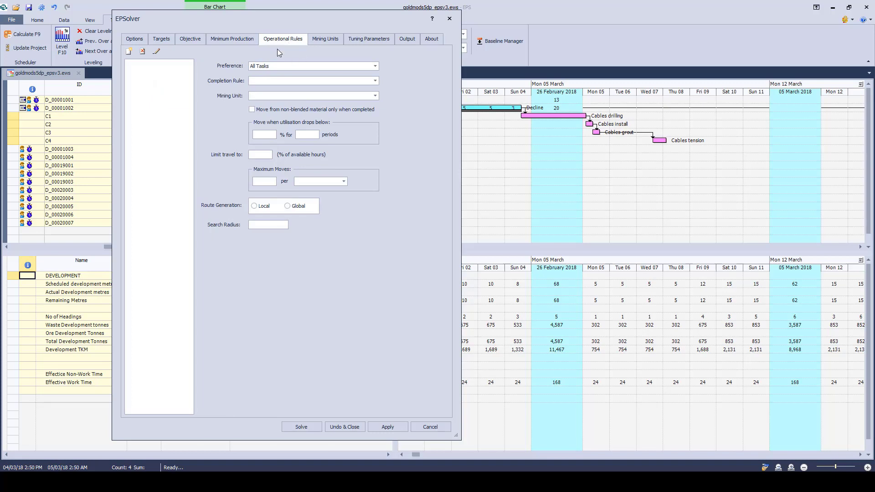
pyautogui.click(324, 40)
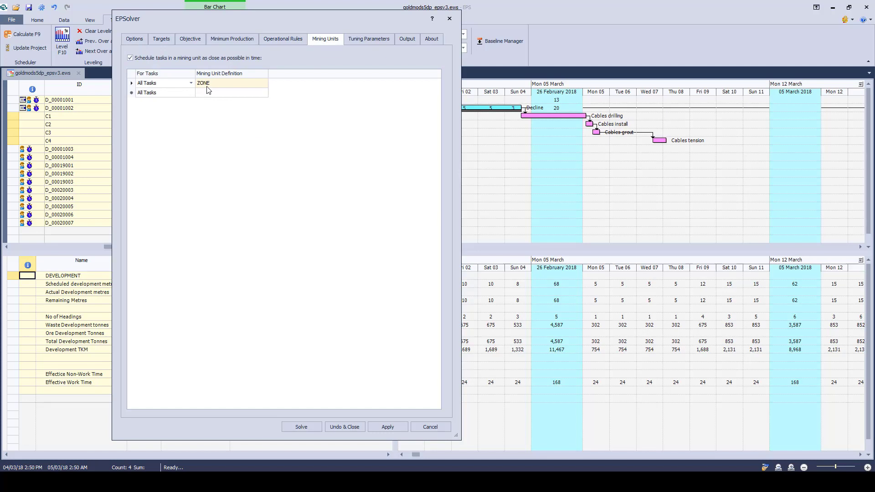
# Step: Set the operational rule to All Tasks, completion rule "Can move if mining unit uncompleted", and mining unit ZONE
pyautogui.click(275, 39)
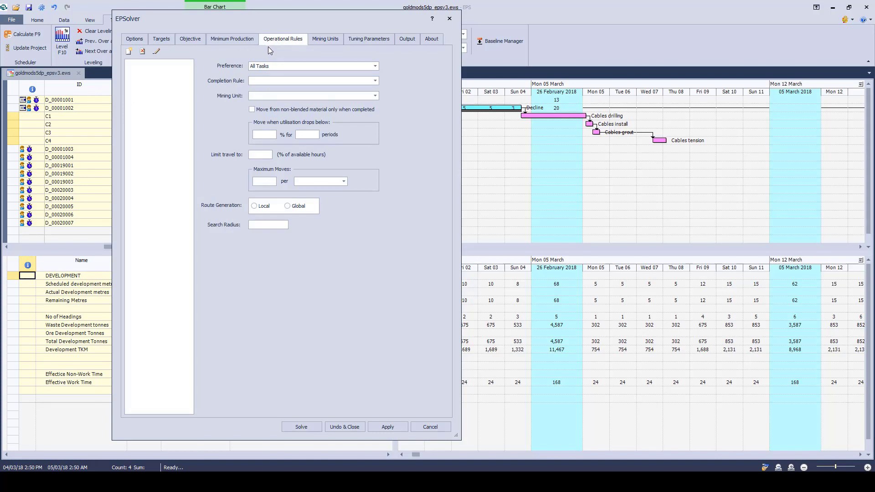
pyautogui.click(374, 81)
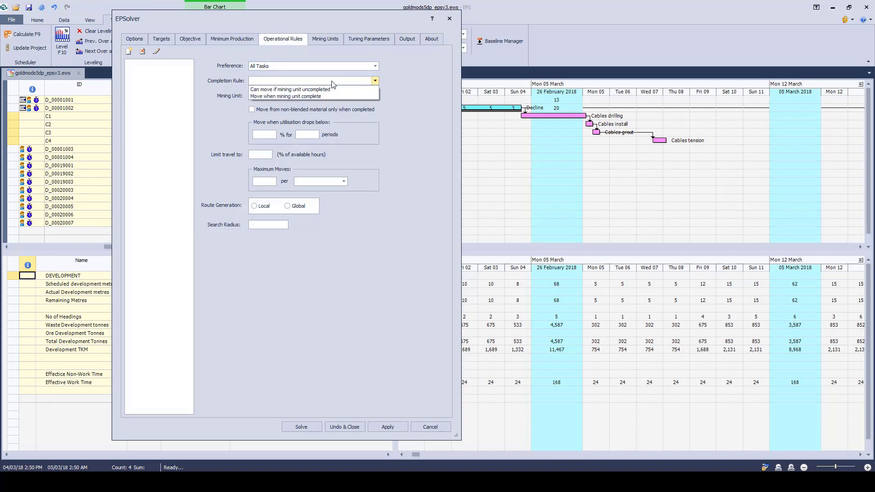
pyautogui.click(272, 89)
pyautogui.click(275, 97)
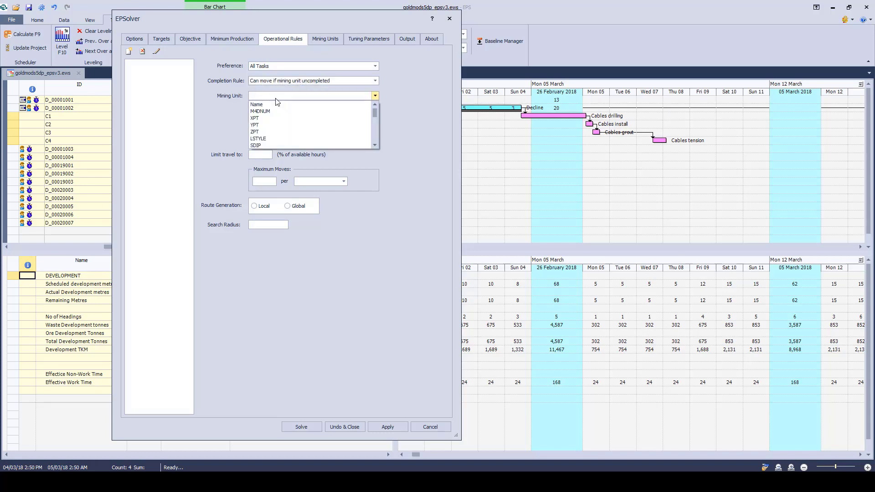
pyautogui.scroll(-5, 277, 142)
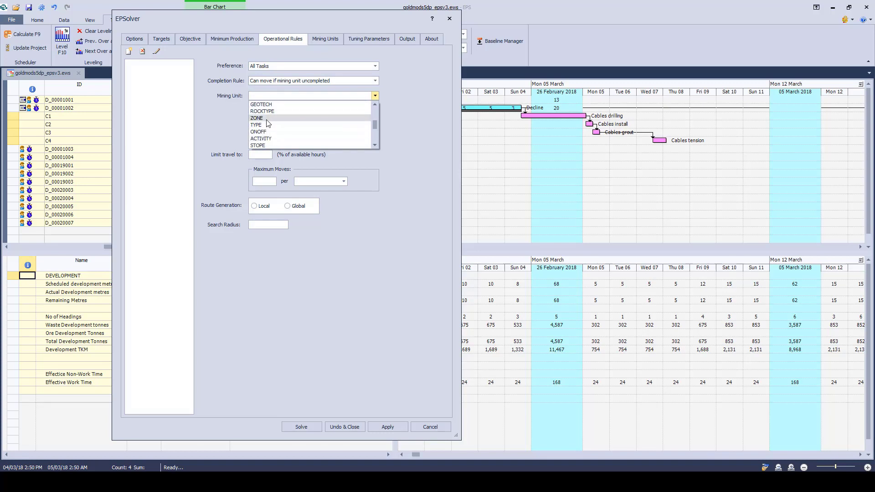
pyautogui.click(268, 119)
pyautogui.click(280, 65)
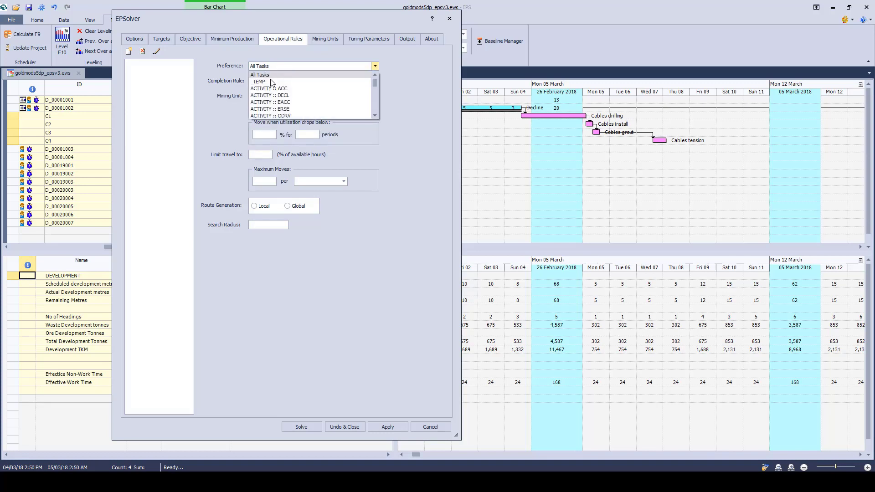
pyautogui.click(262, 75)
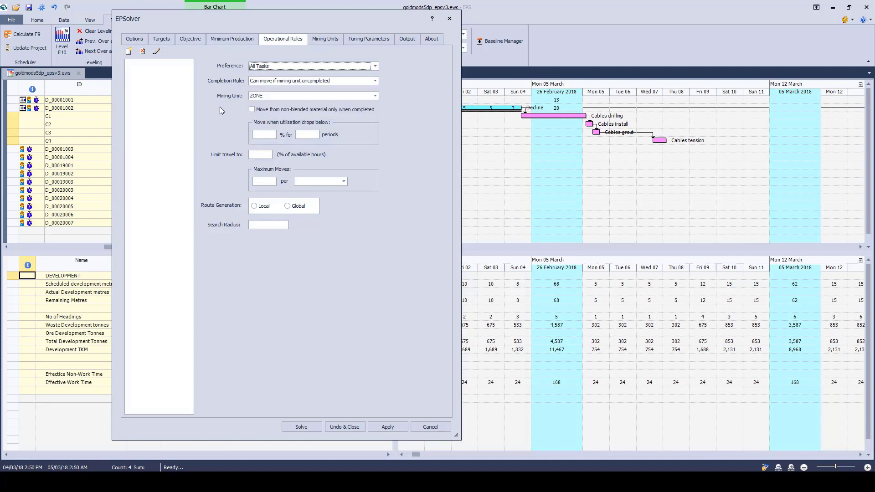
pyautogui.click(295, 66)
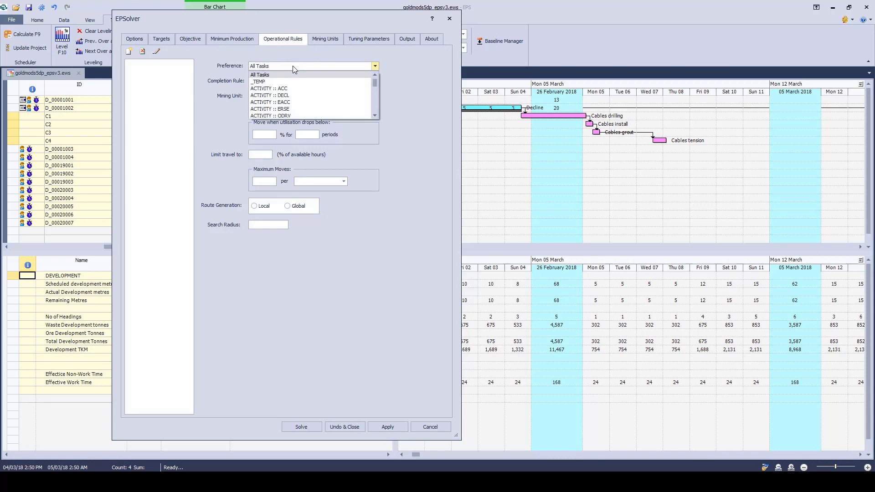
pyautogui.click(292, 66)
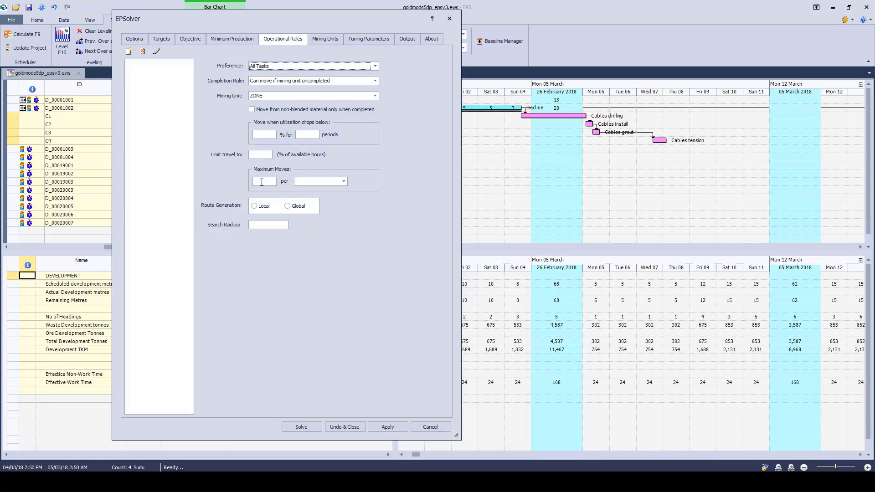
# Step: Limit the operational rule to 2 moves per Day, with Local route generation and a search radius of 1000
pyautogui.click(261, 182)
pyautogui.click(320, 182)
pyautogui.click(315, 199)
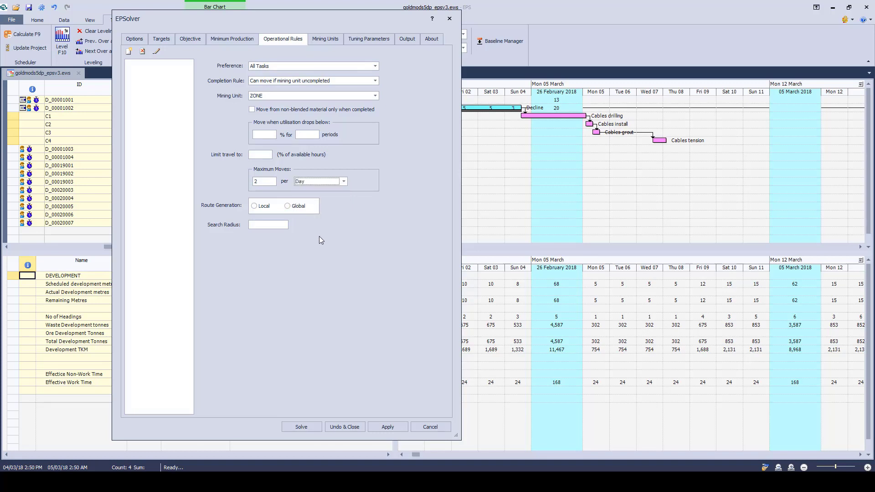
pyautogui.click(255, 206)
pyautogui.click(283, 227)
pyautogui.write('1000')
# Step: Review EPSolver's mining unit definitions and its tuning parameters for splits, blending, and non-blending algorithms
pyautogui.click(334, 39)
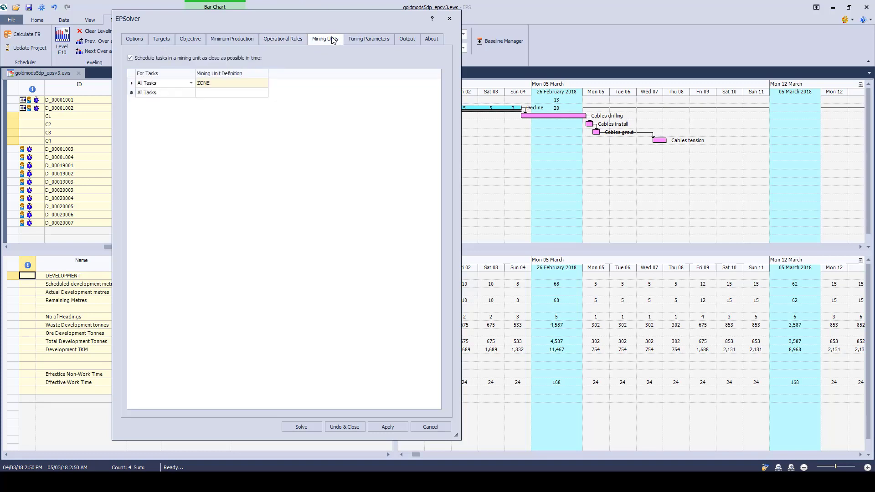
pyautogui.click(355, 42)
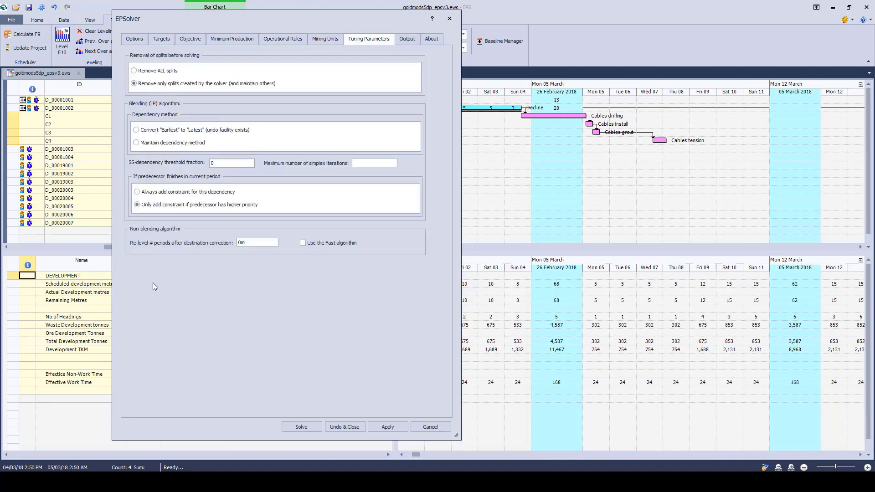
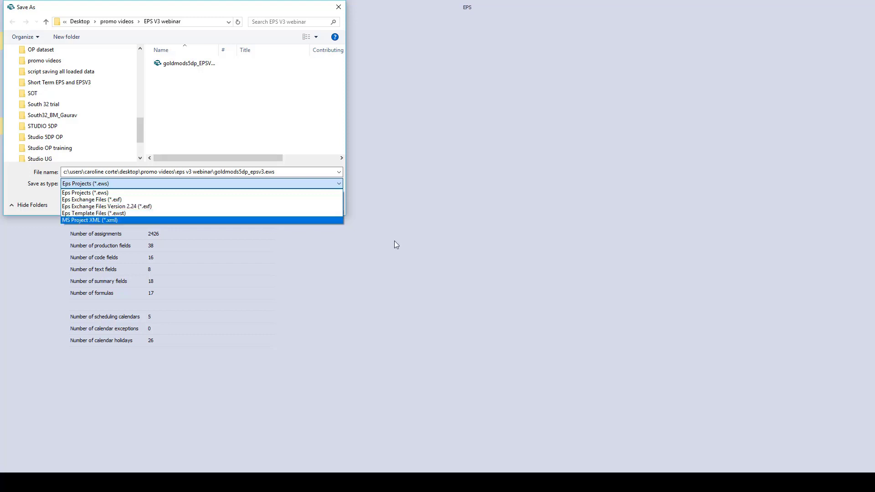
# Step: Check the file types available for saving the project and return to the schedule without saving
pyautogui.click(487, 195)
pyautogui.click(319, 204)
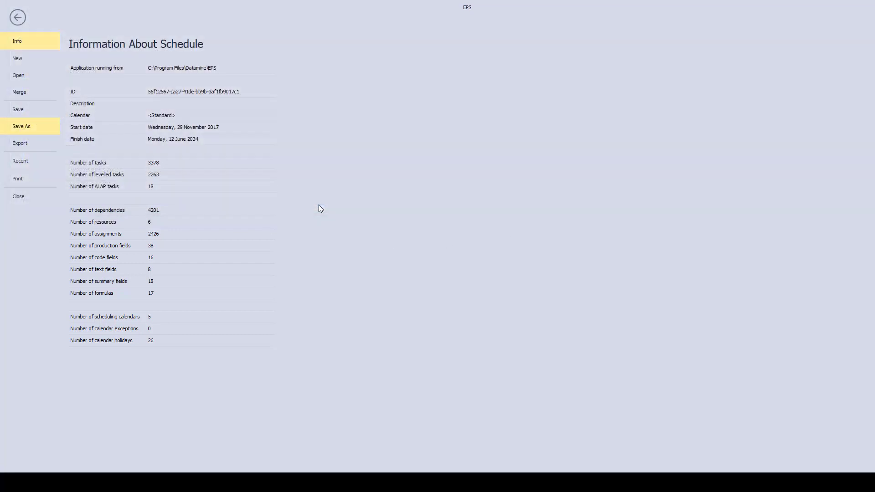
pyautogui.press('Escape')
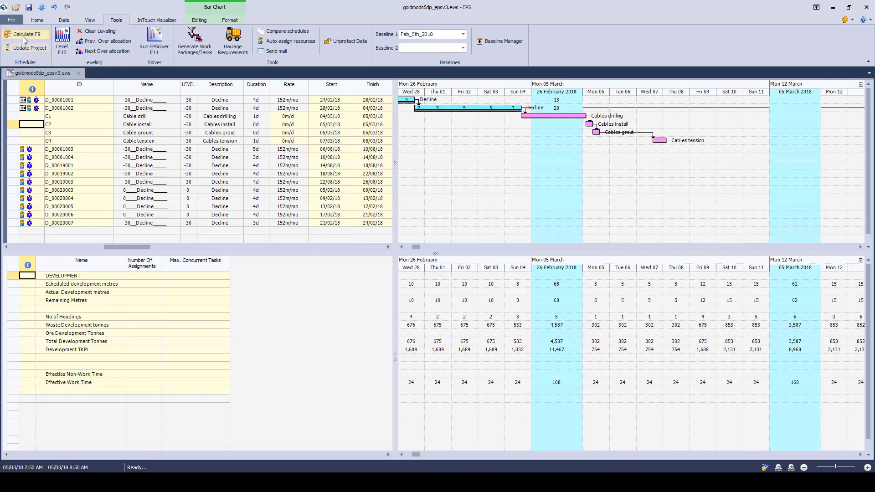
# Step: Examine the Task Spatial ID field options in the project's advanced settings and close the settings
pyautogui.click(60, 20)
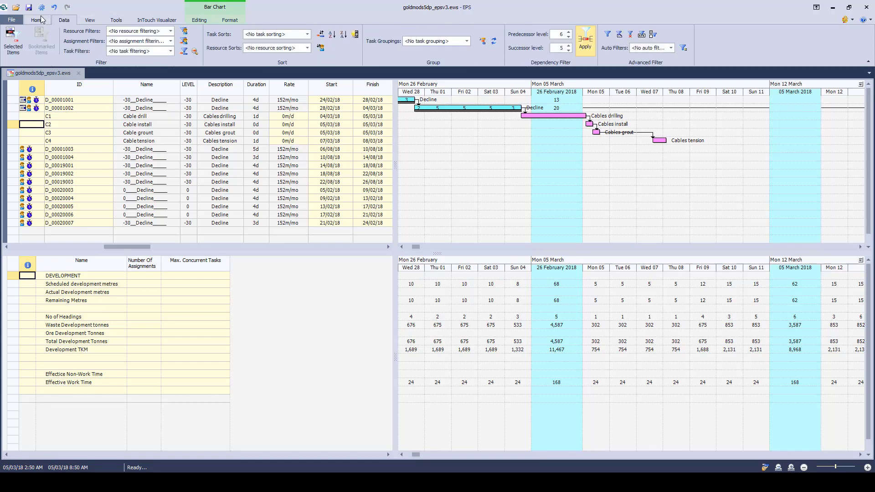
pyautogui.click(37, 20)
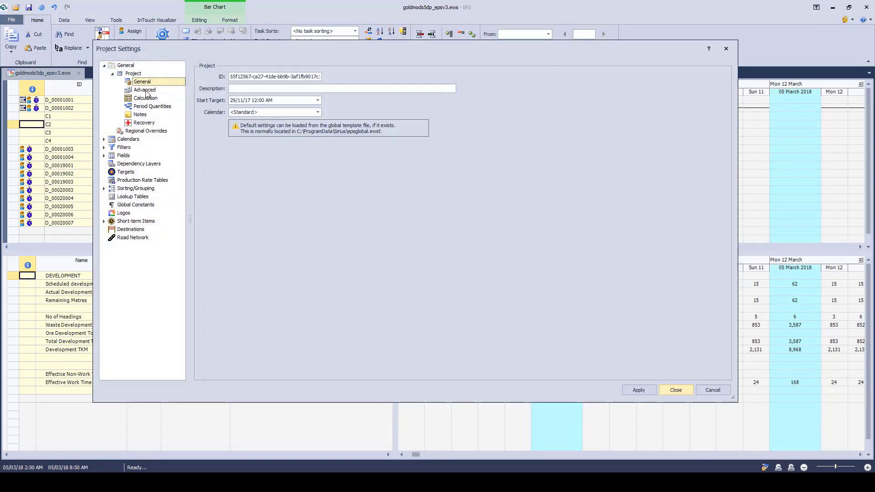
pyautogui.click(145, 90)
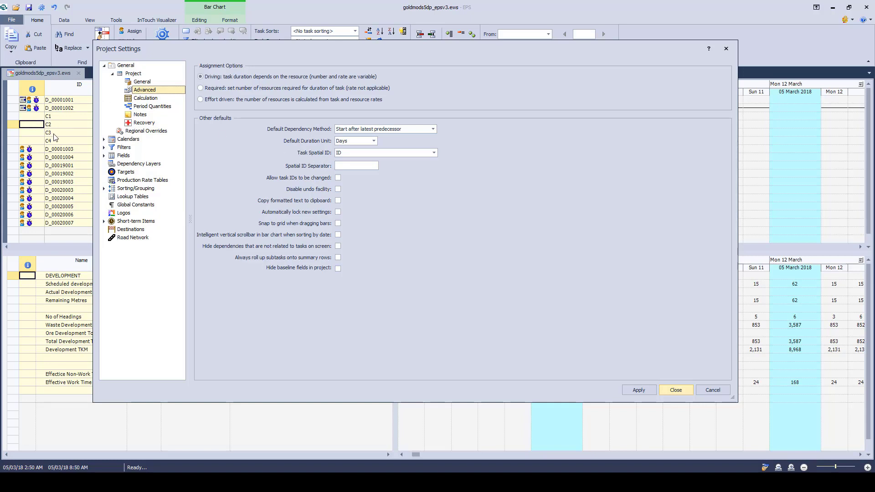
pyautogui.click(434, 153)
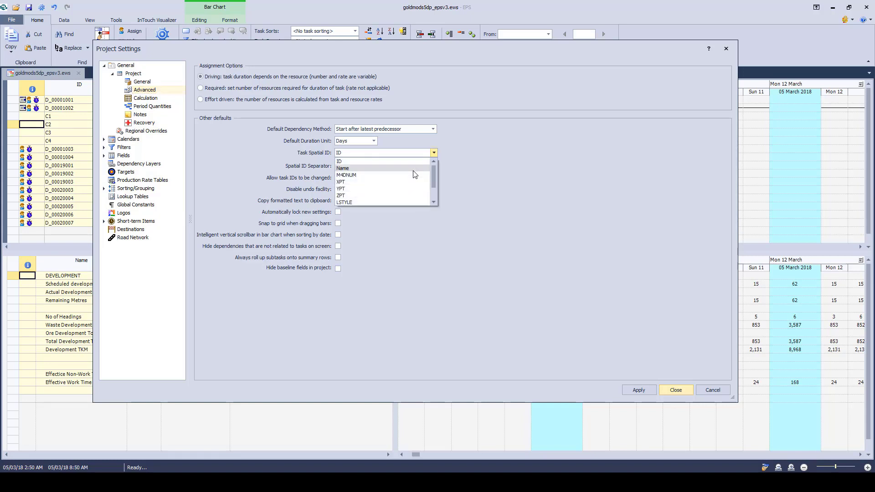
pyautogui.moveTo(433, 175)
pyautogui.mouseDown()
pyautogui.moveTo(434, 188)
pyautogui.moveTo(434, 171)
pyautogui.mouseUp()
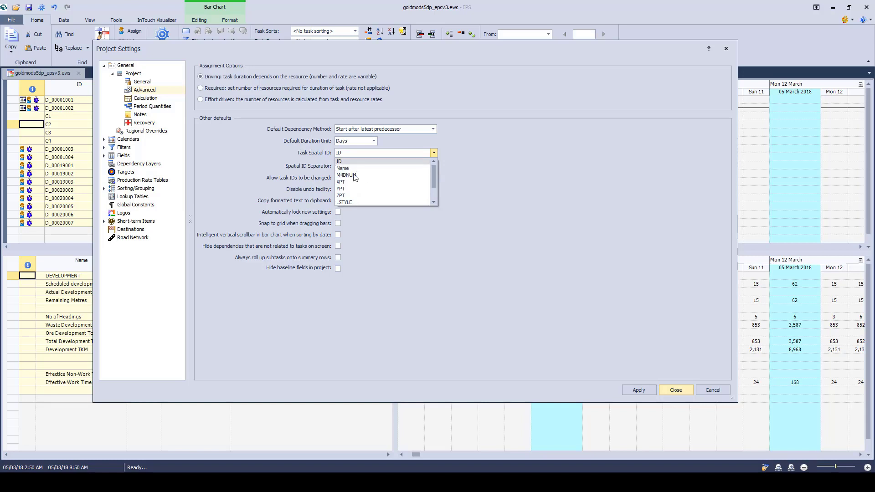
pyautogui.click(472, 168)
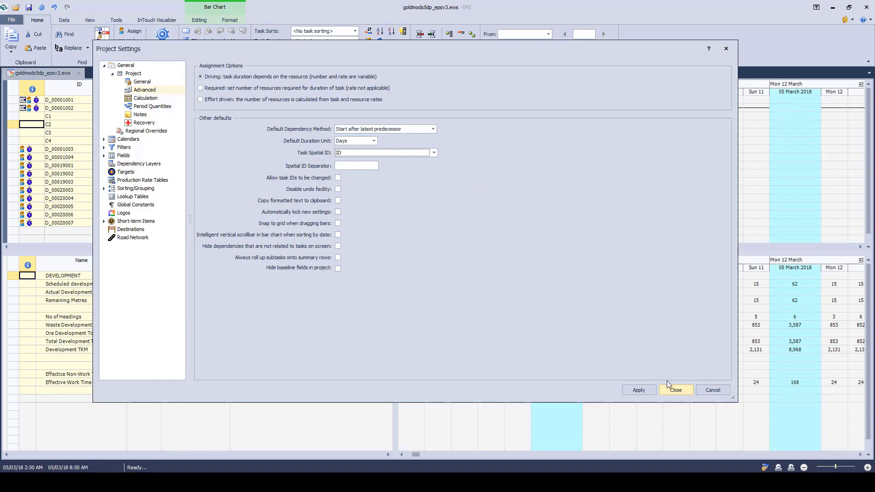
pyautogui.click(675, 389)
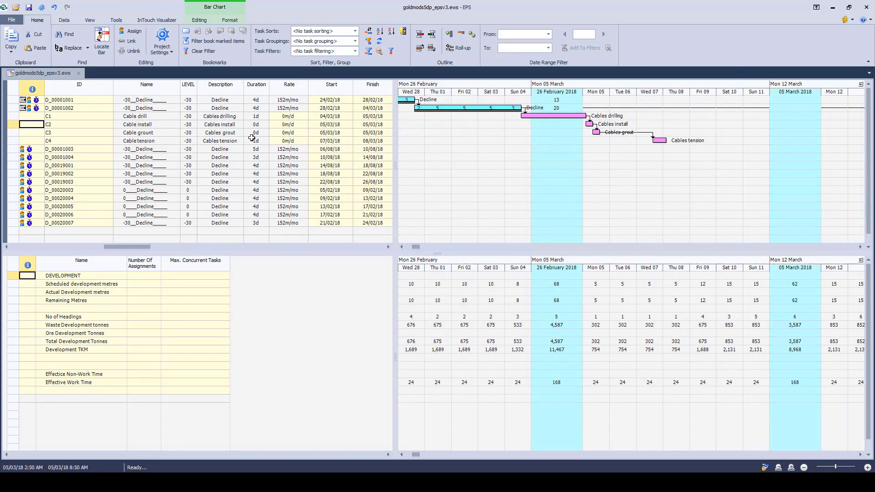
# Step: Review the baselines stored in the Baseline Manager
pyautogui.click(401, 247)
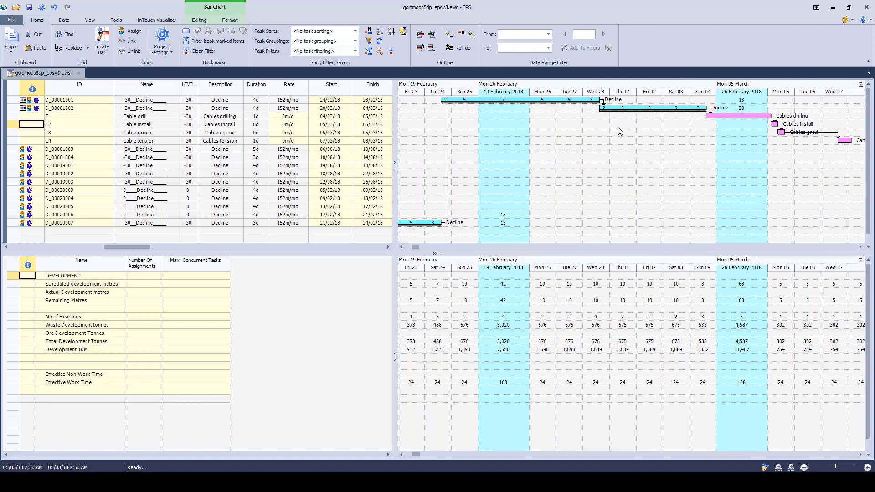
pyautogui.click(59, 21)
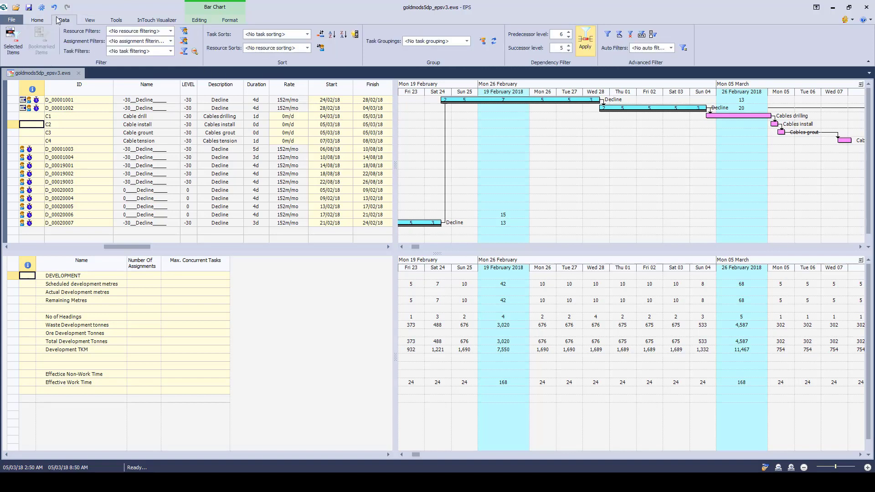
pyautogui.click(89, 21)
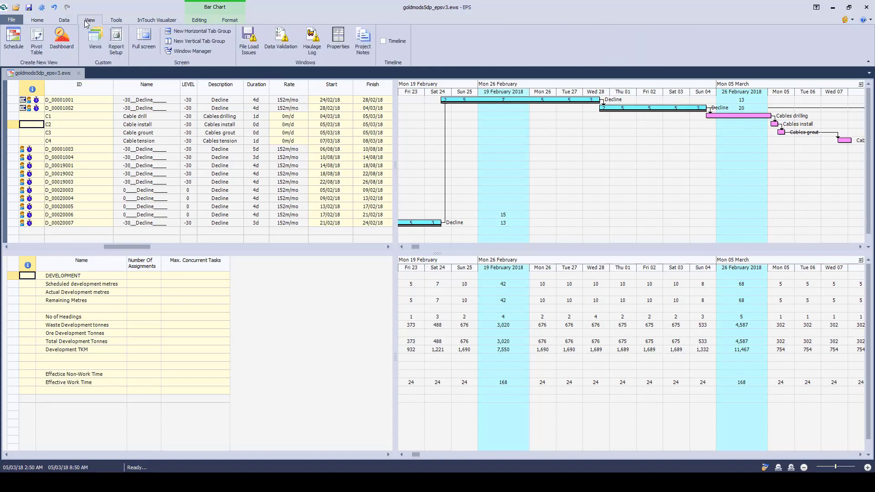
pyautogui.click(115, 22)
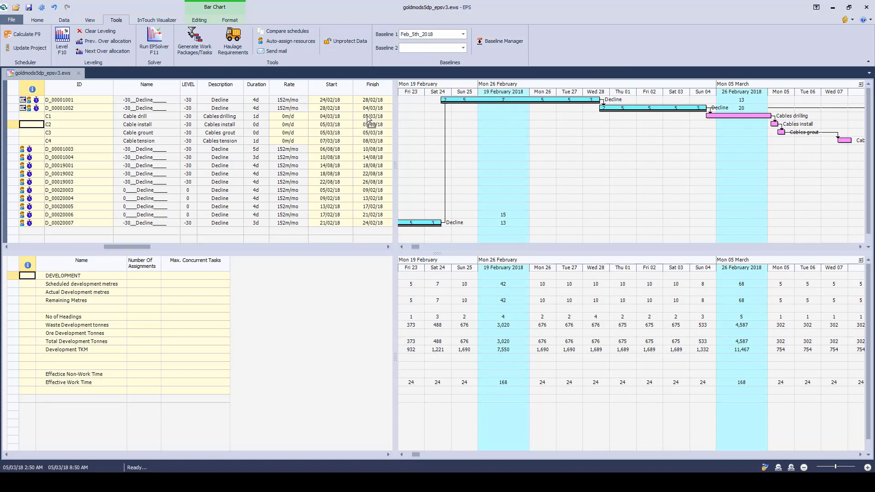
pyautogui.click(498, 43)
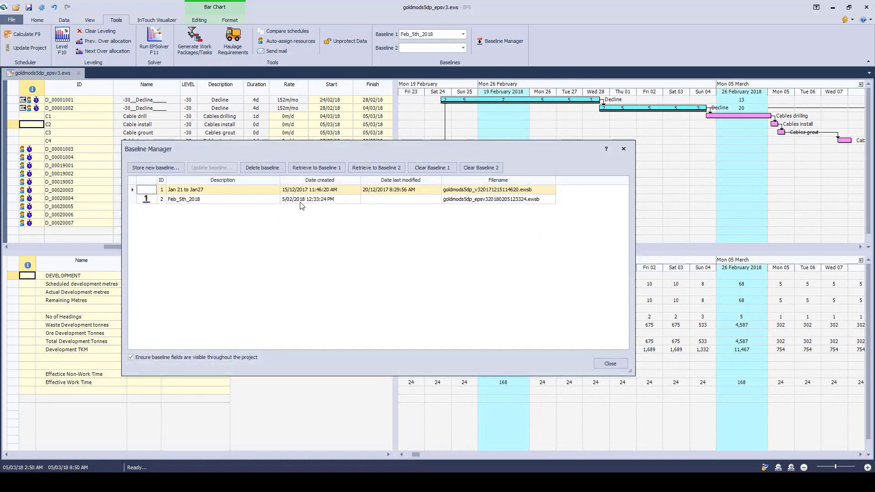
pyautogui.click(610, 363)
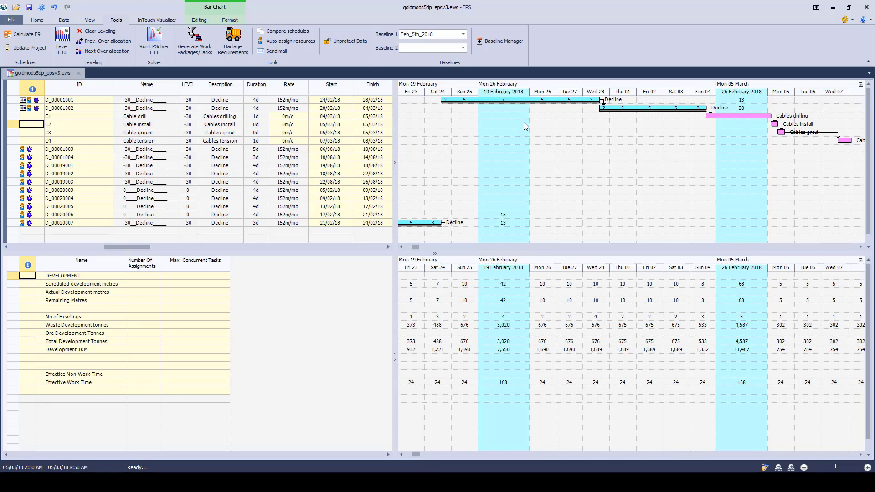
# Step: Move the bar of decline task D_00001002 about one day later so that it starts on 01/03/18
pyautogui.click(616, 108)
pyautogui.moveTo(616, 108); pyautogui.dragTo(639, 108)
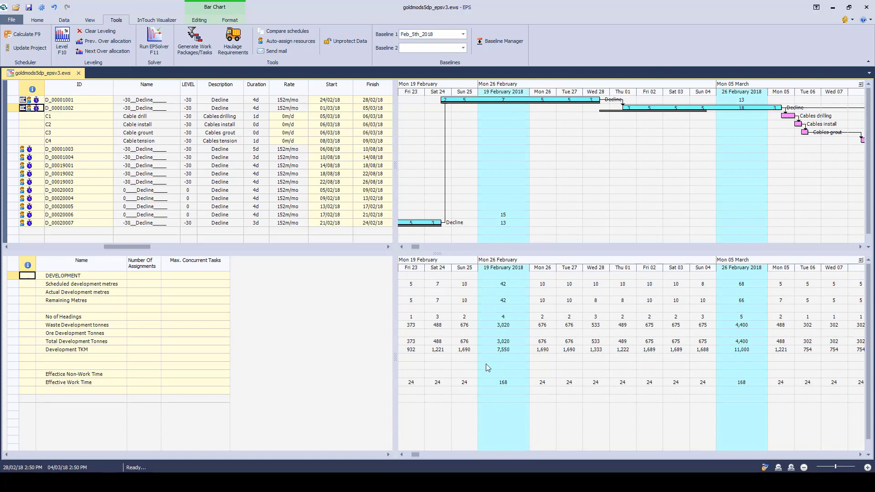
# Step: Set the Short Term timescale's summary columns to every 2 weeks and check them along the cross tab
pyautogui.click(401, 454)
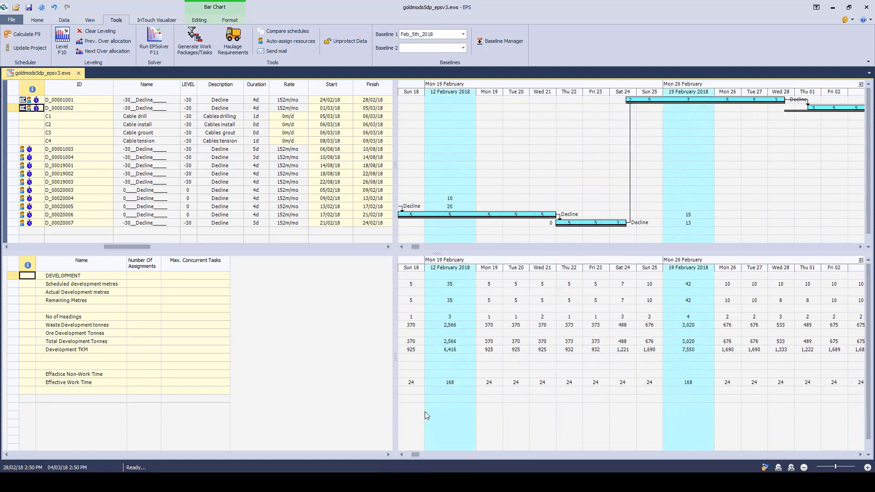
pyautogui.doubleClick(533, 258)
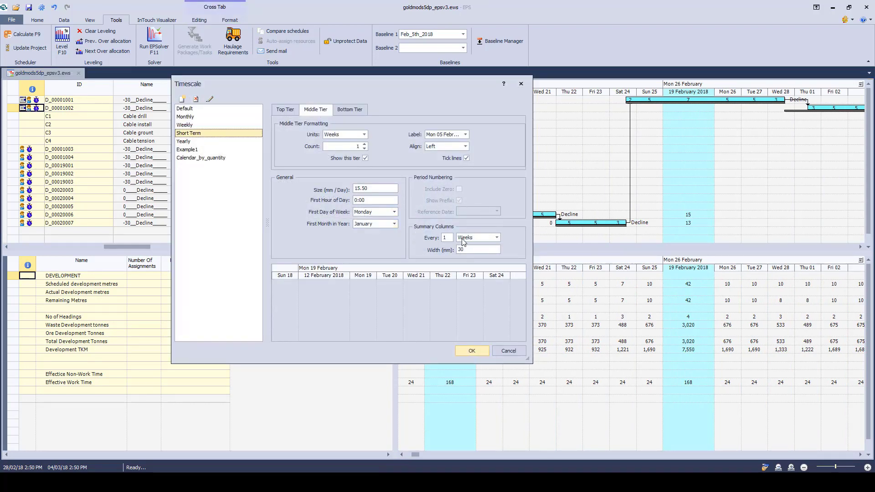
pyautogui.moveTo(466, 86); pyautogui.dragTo(398, 87)
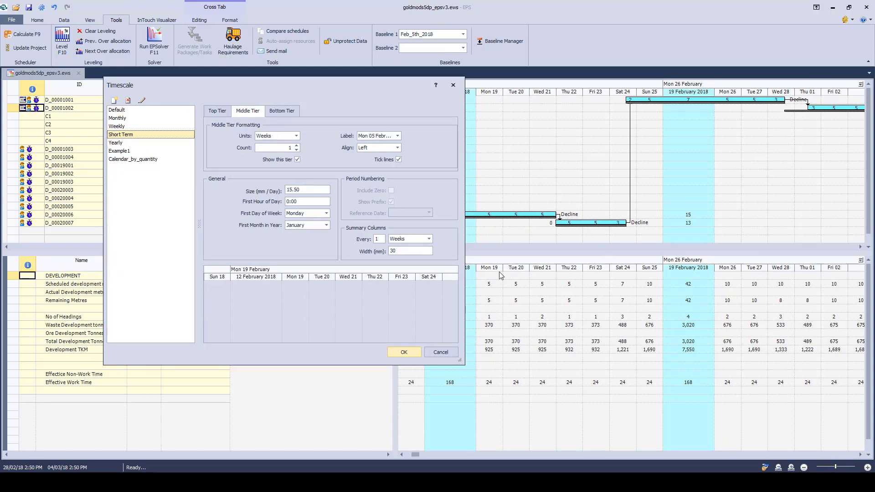
pyautogui.doubleClick(379, 239)
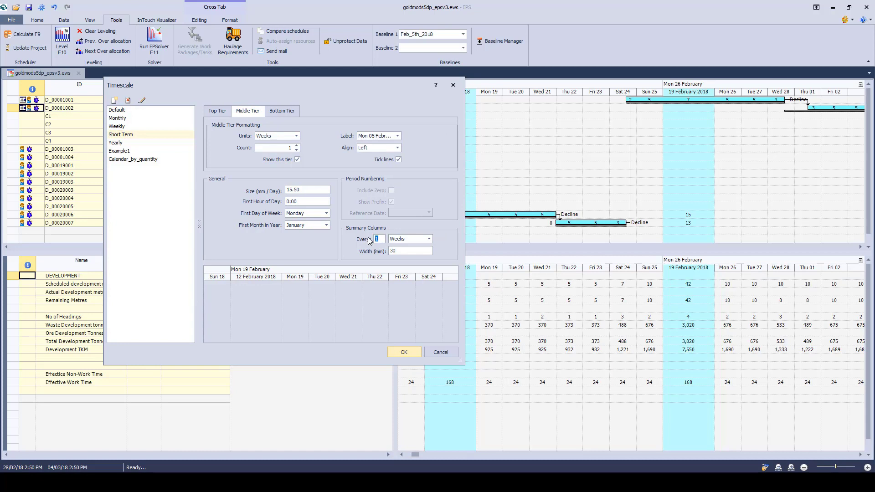
pyautogui.click(404, 353)
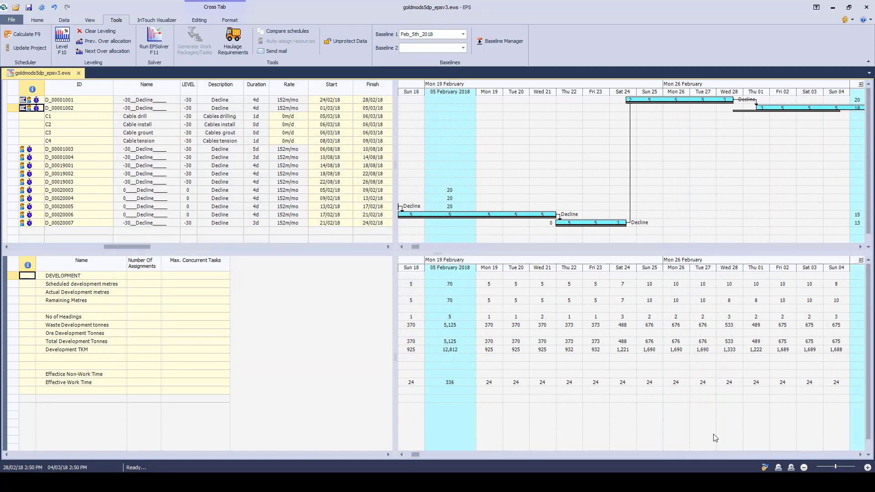
pyautogui.click(860, 454)
pyautogui.click(859, 454)
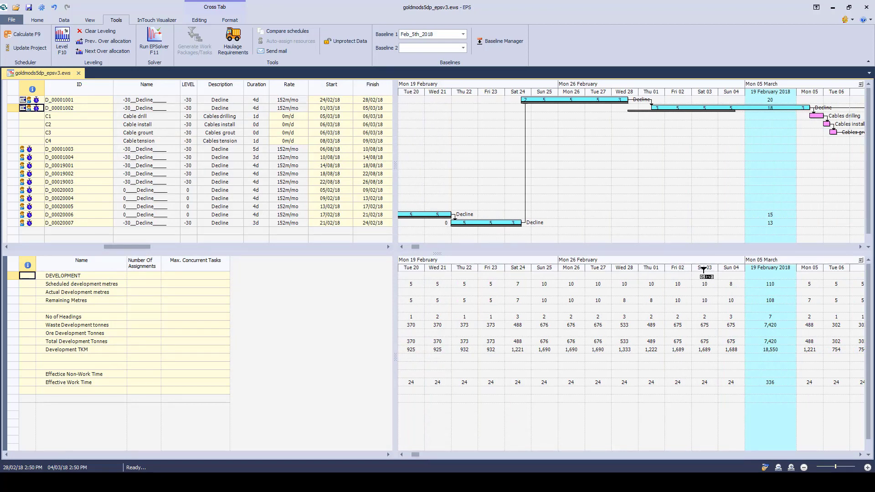
pyautogui.click(401, 454)
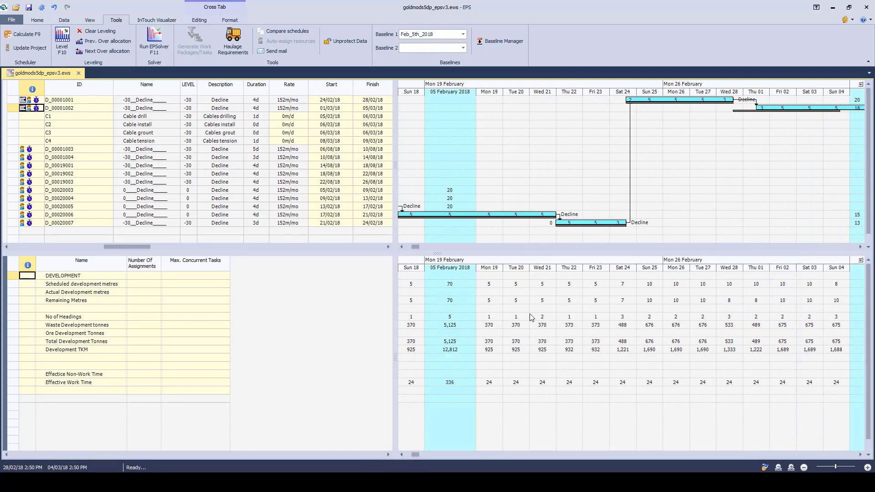
# Step: Check the available summary column units in the Short Term timescale and set the interval back to every 1 week
pyautogui.doubleClick(548, 258)
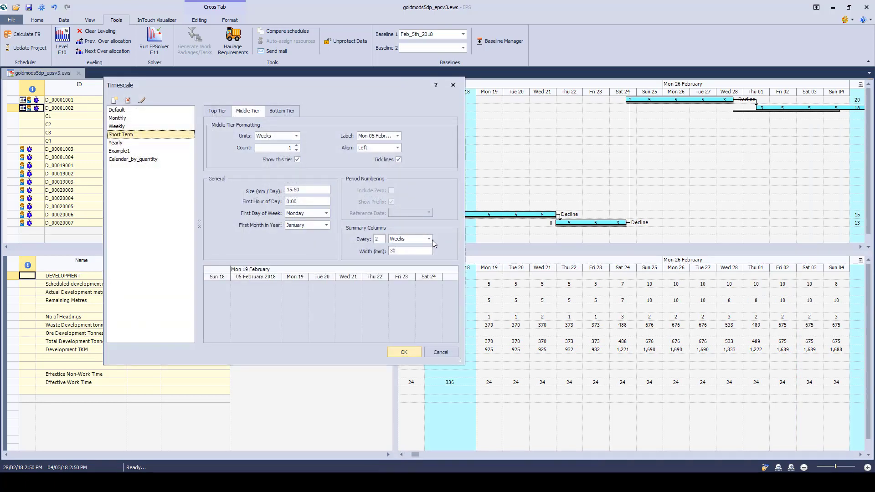
pyautogui.click(431, 242)
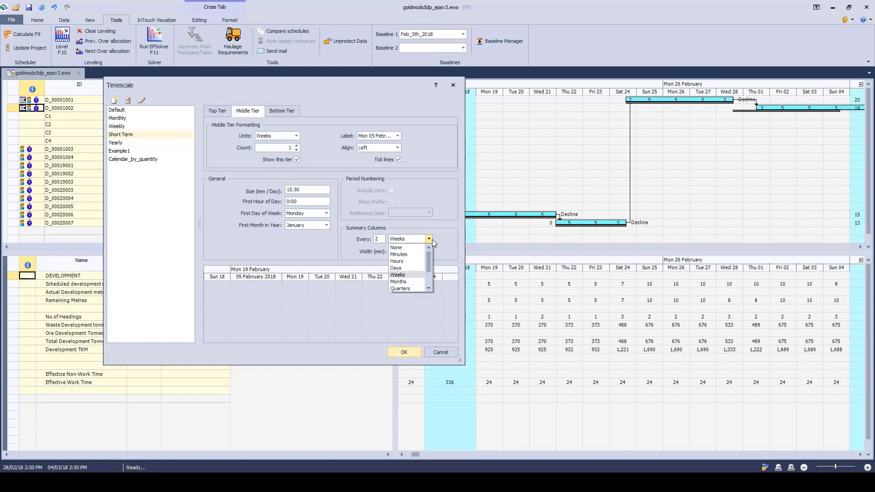
pyautogui.click(428, 240)
pyautogui.doubleClick(371, 238)
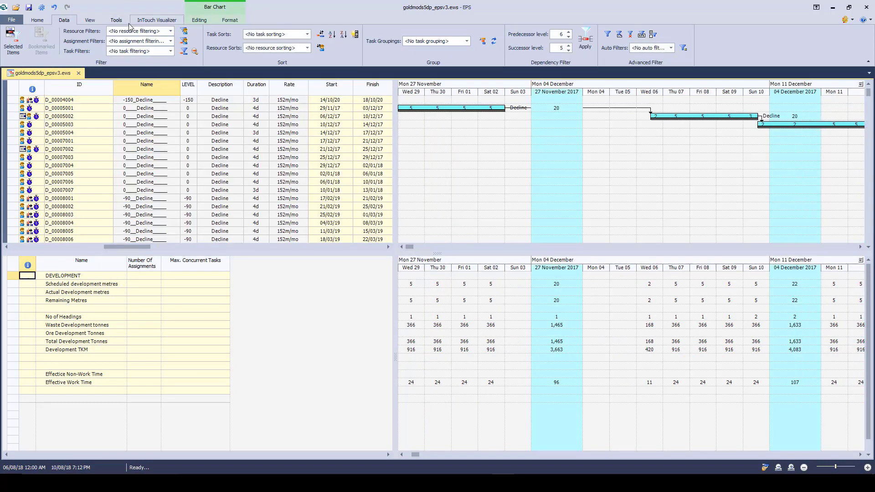
# Step: Launch EPS InTouch for the schedule, inspect the mine design wireframe in 3D from an oblique angle, and minimise the viewer
pyautogui.click(156, 21)
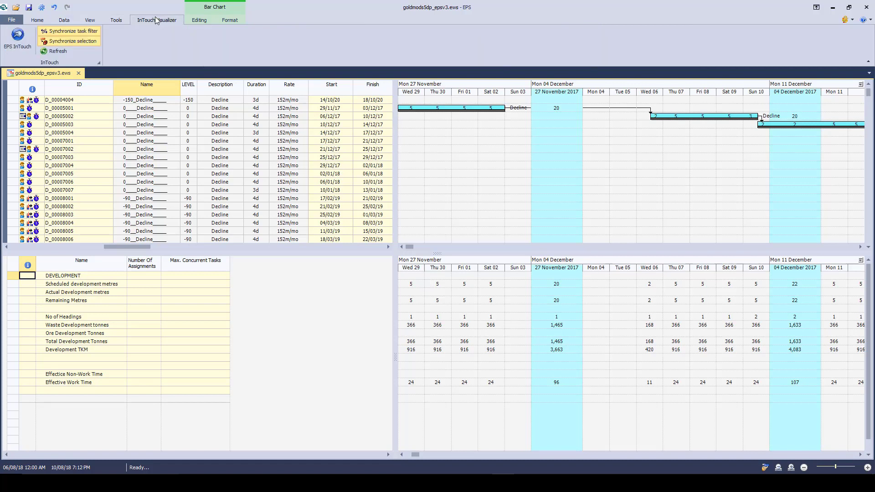
pyautogui.click(17, 38)
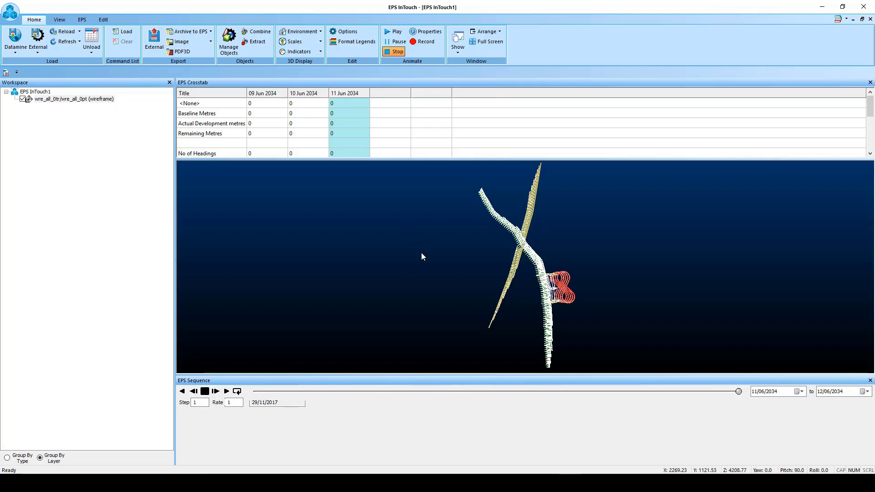
pyautogui.moveTo(422, 257); pyautogui.dragTo(244, 239)
pyautogui.scroll(4, 572, 298)
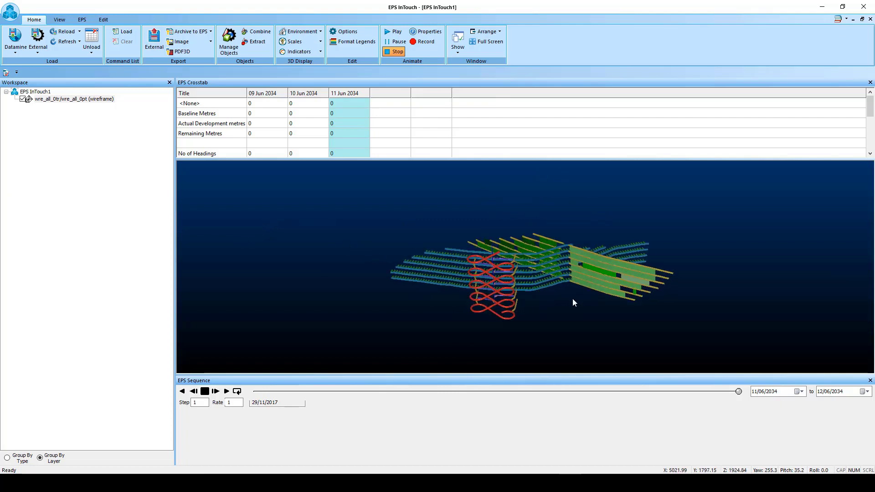
pyautogui.moveTo(738, 393); pyautogui.dragTo(764, 380)
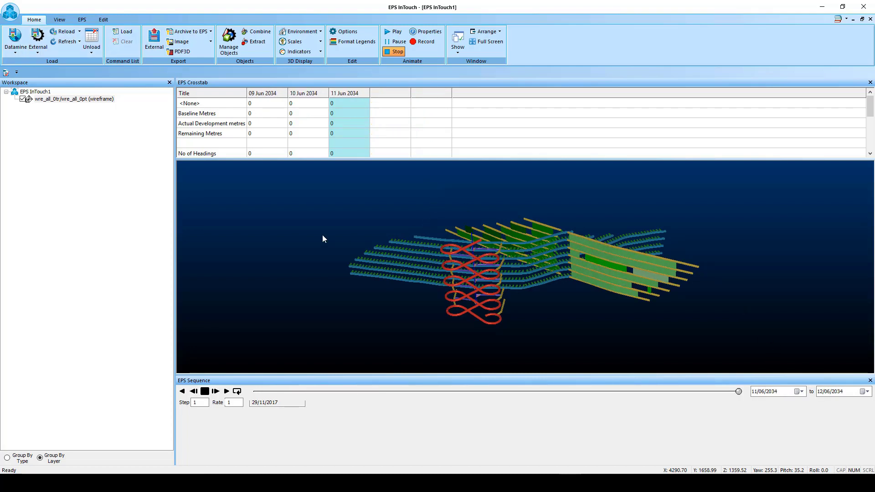
pyautogui.click(822, 6)
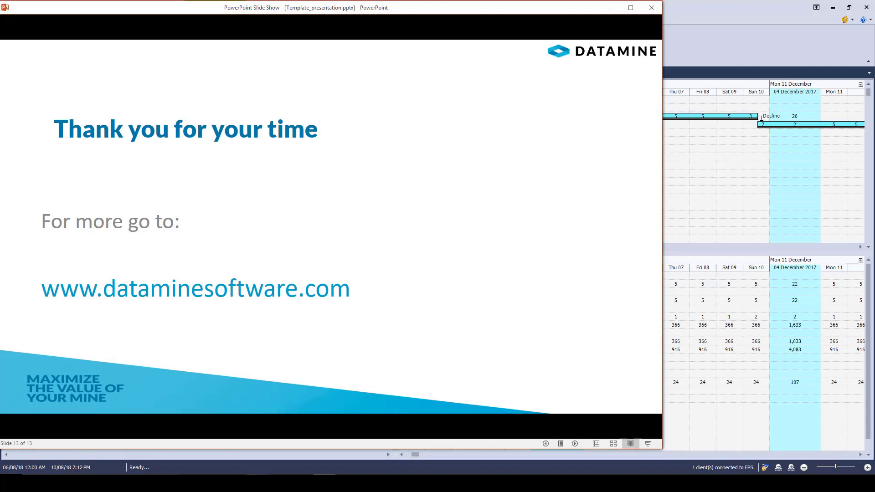
# Step: Switch to the browser and open the Enhanced Production Scheduler (EPS) - Downloads article from Datamine's Software Downloads page
pyautogui.moveTo(257, 484)
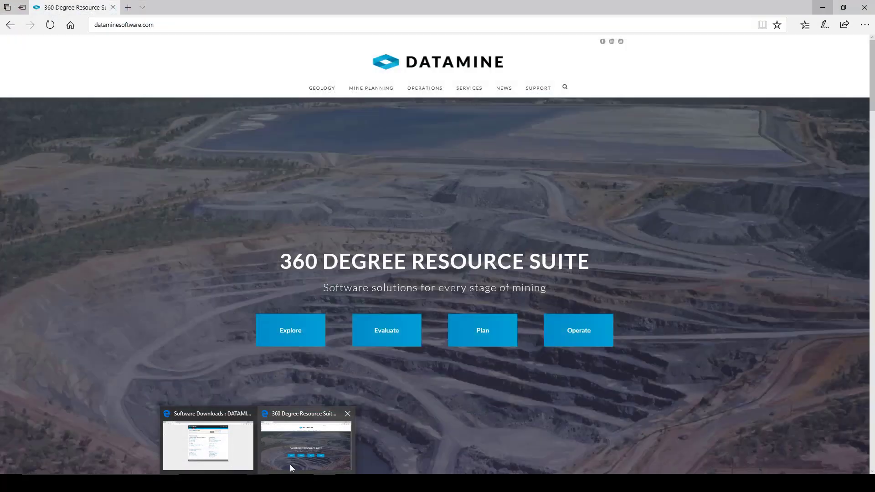
pyautogui.click(290, 464)
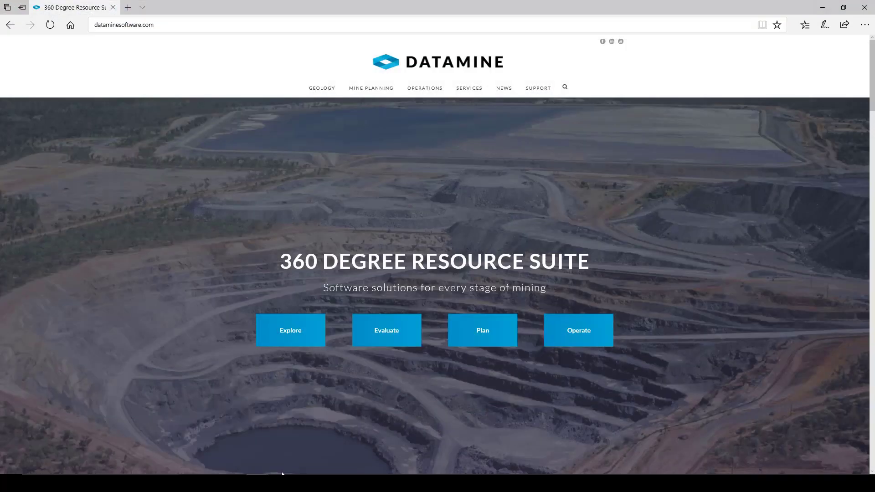
pyautogui.moveTo(542, 94)
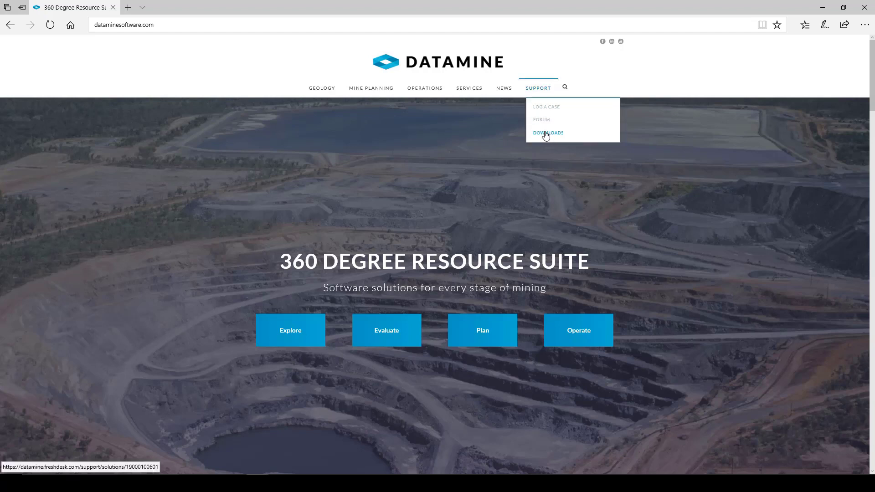
pyautogui.moveTo(286, 451)
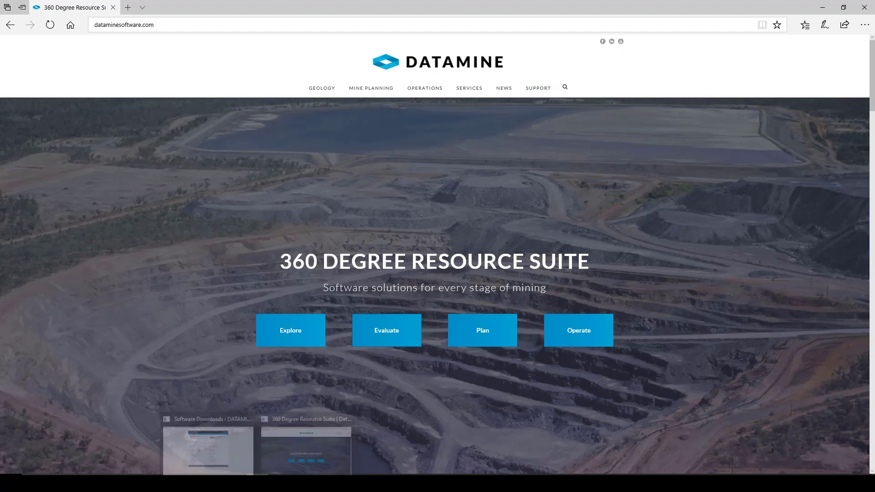
pyautogui.click(217, 442)
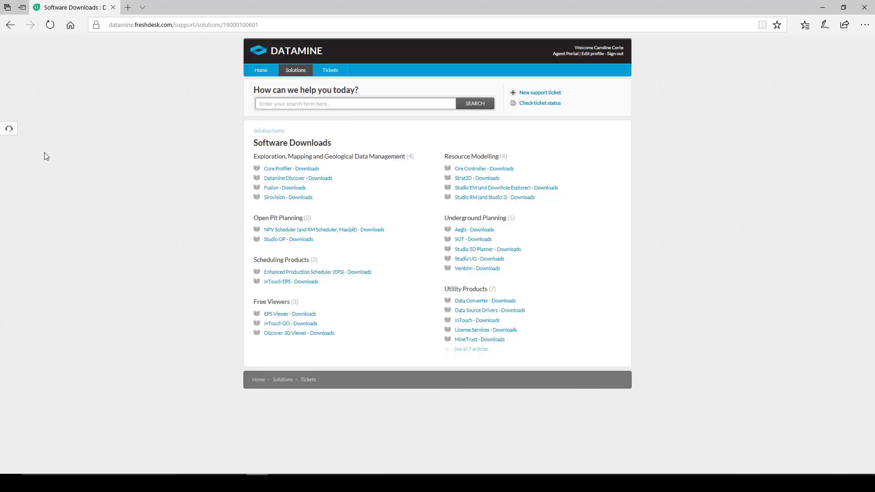
pyautogui.click(327, 272)
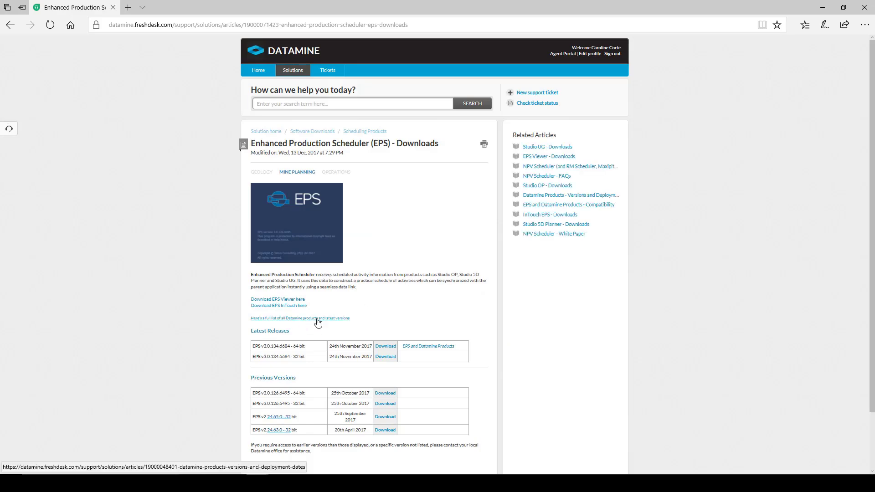
# Step: Review the latest and previous EPS versions offered for download and switch to the PowerPoint closing slide
pyautogui.scroll(-2, 316, 322)
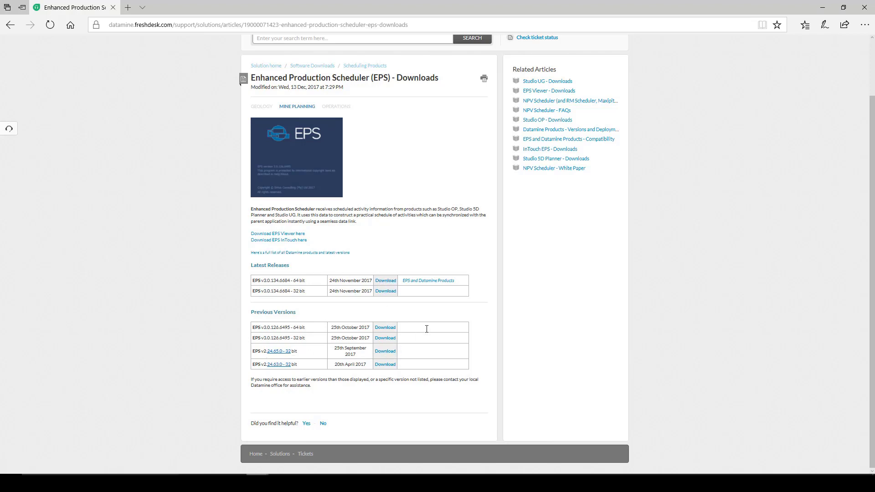
pyautogui.scroll(2, 426, 329)
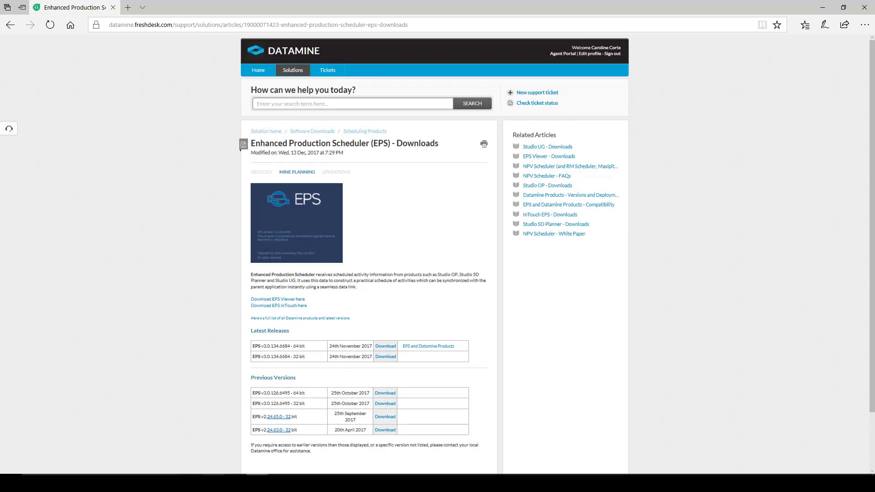
pyautogui.moveTo(257, 483)
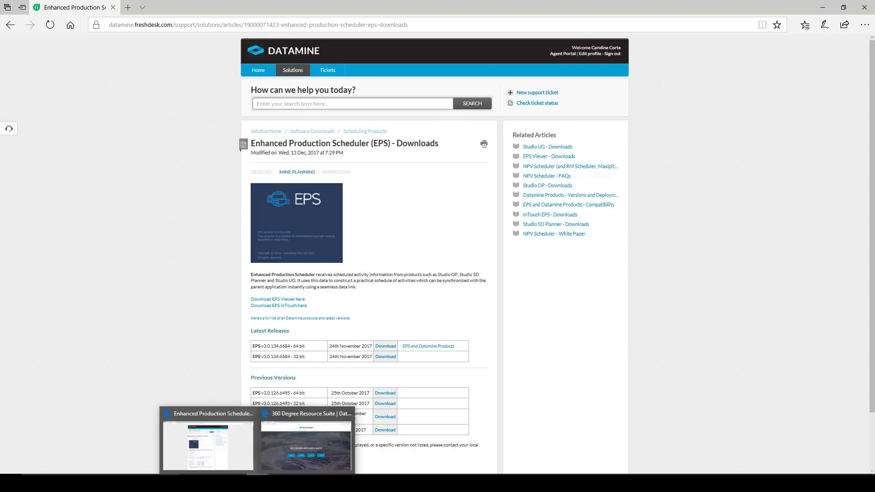
pyautogui.click(325, 483)
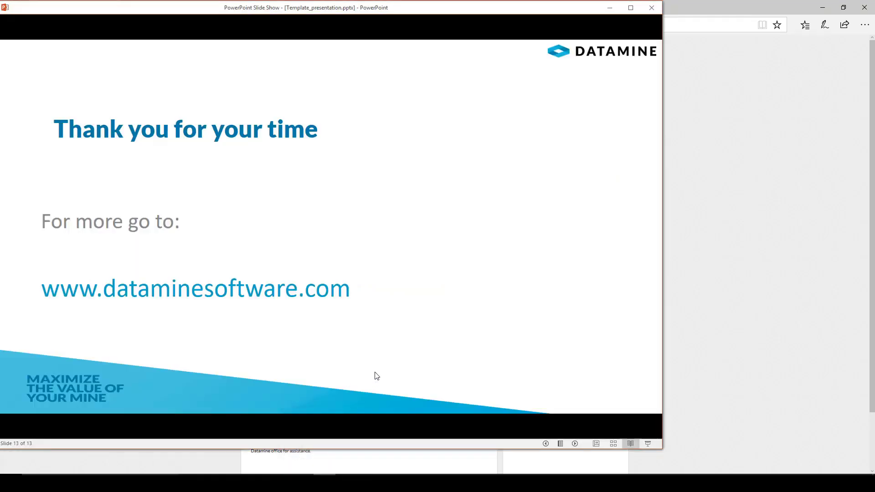